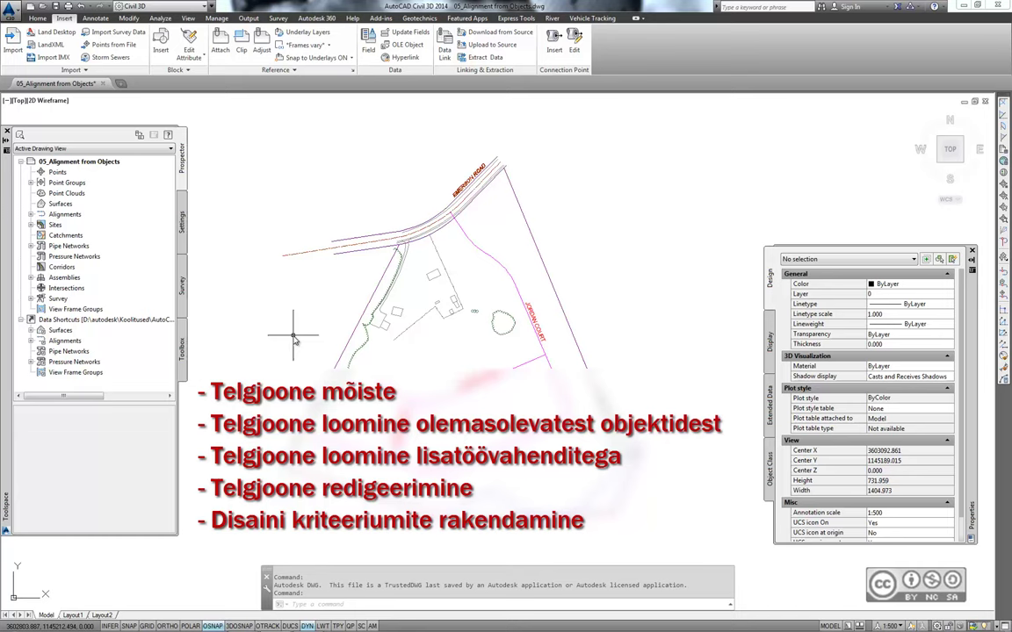
# - On the Home tab, drop down the Alignment list in the Create Design panel
pyautogui.click(38, 18)
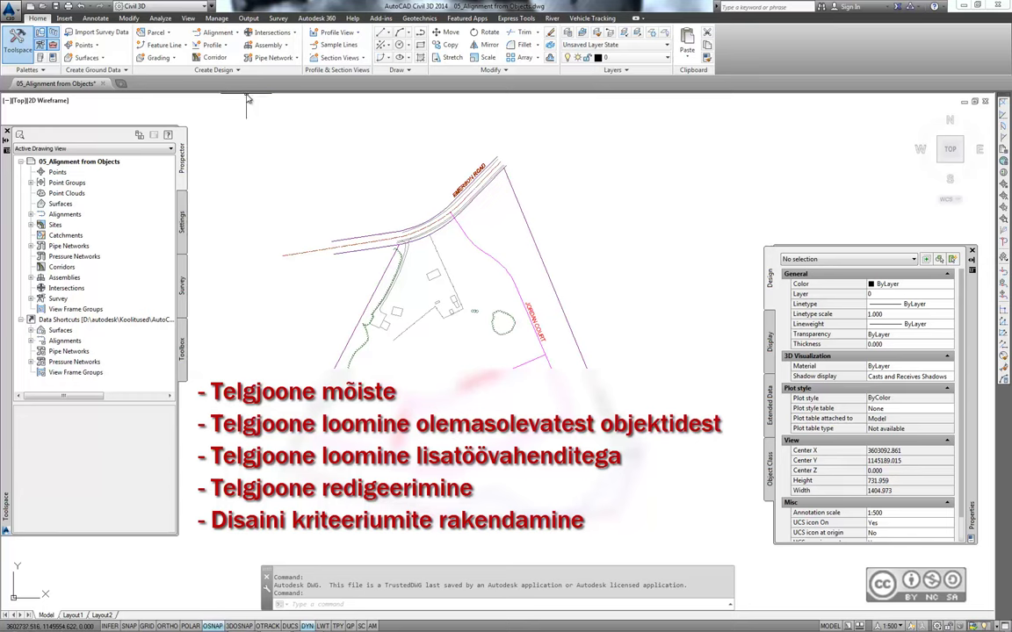
pyautogui.click(238, 33)
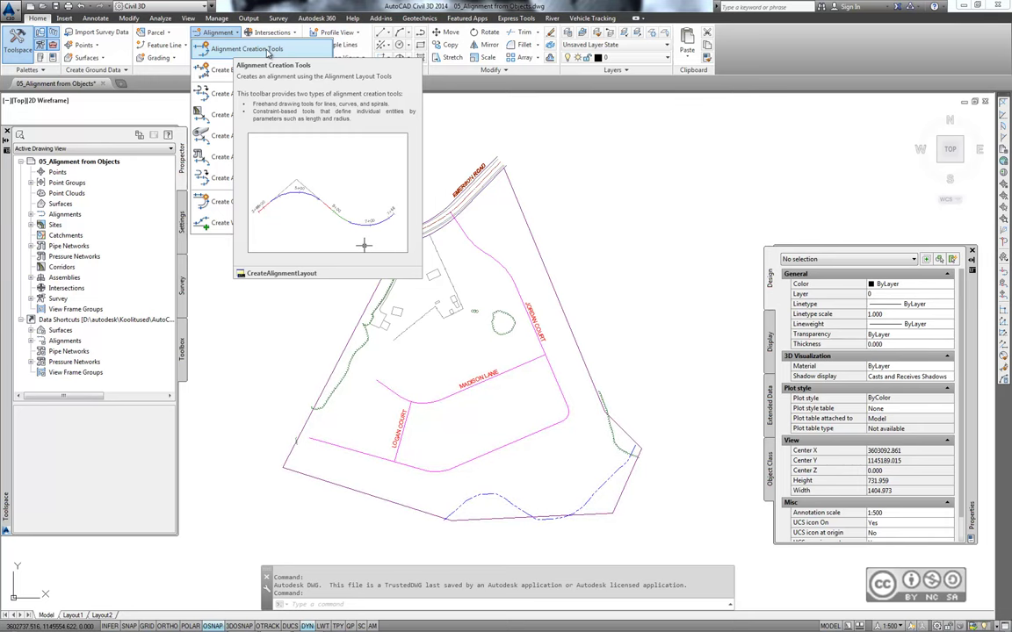
# - Dismiss the Alignment dropdown so the Jordan Court, Madison Lane and Logan Court lines show
pyautogui.click(630, 305)
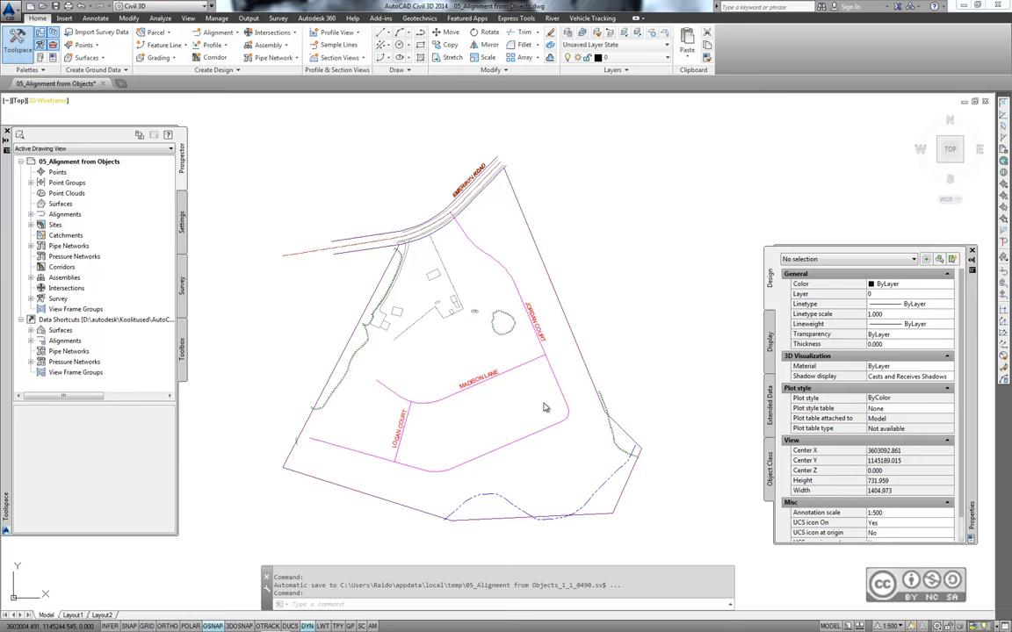
pyautogui.scroll(2, 481, 272)
pyautogui.scroll(2, 484, 245)
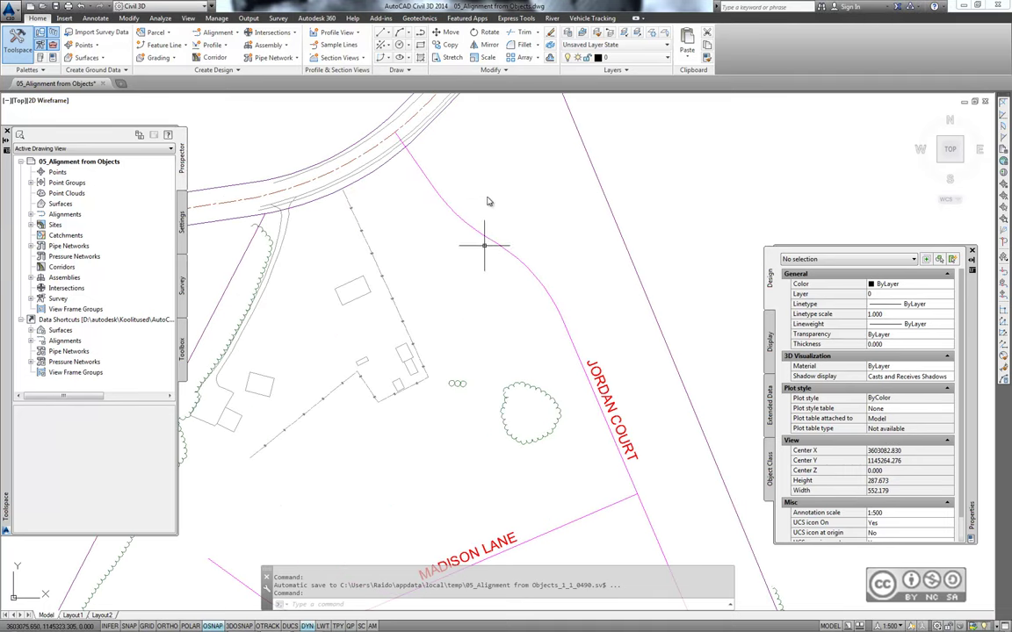
pyautogui.click(452, 210)
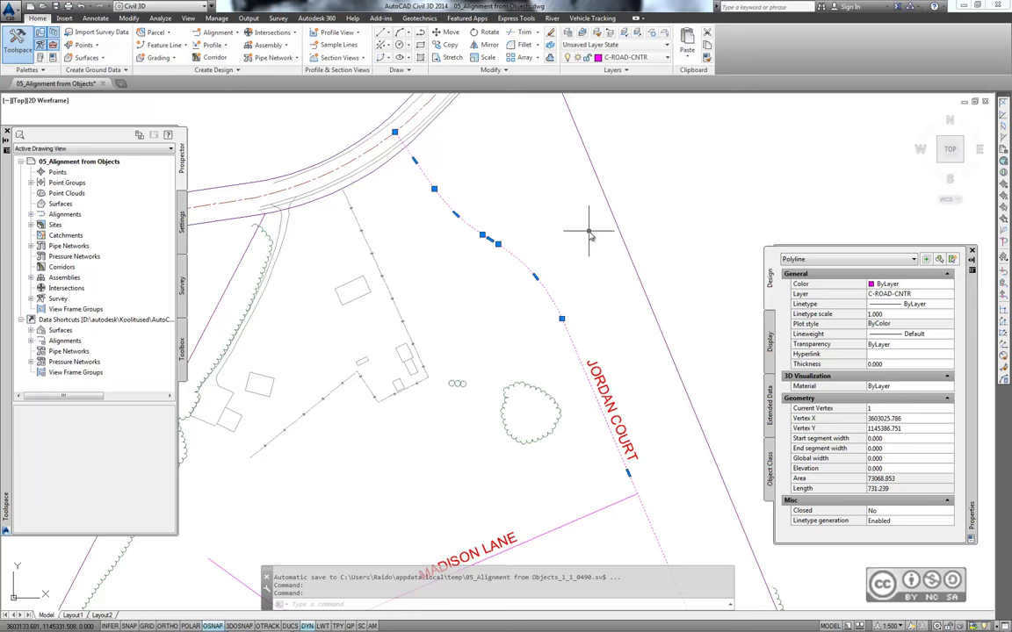
pyautogui.press('Escape')
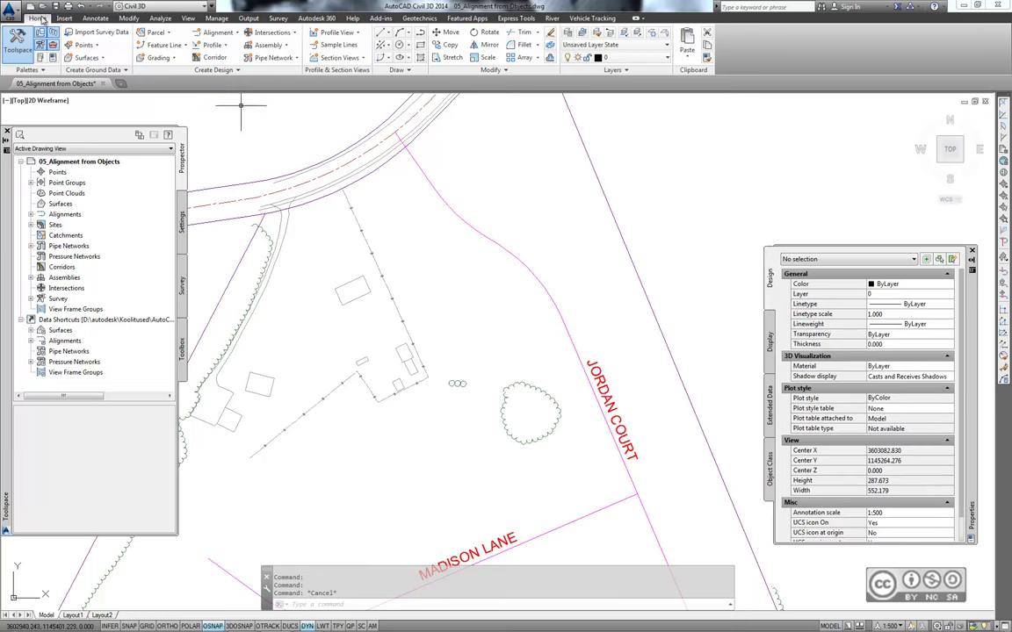
# - Run Create Alignment from Objects on the Jordan Court polyline and accept its direction
pyautogui.click(227, 35)
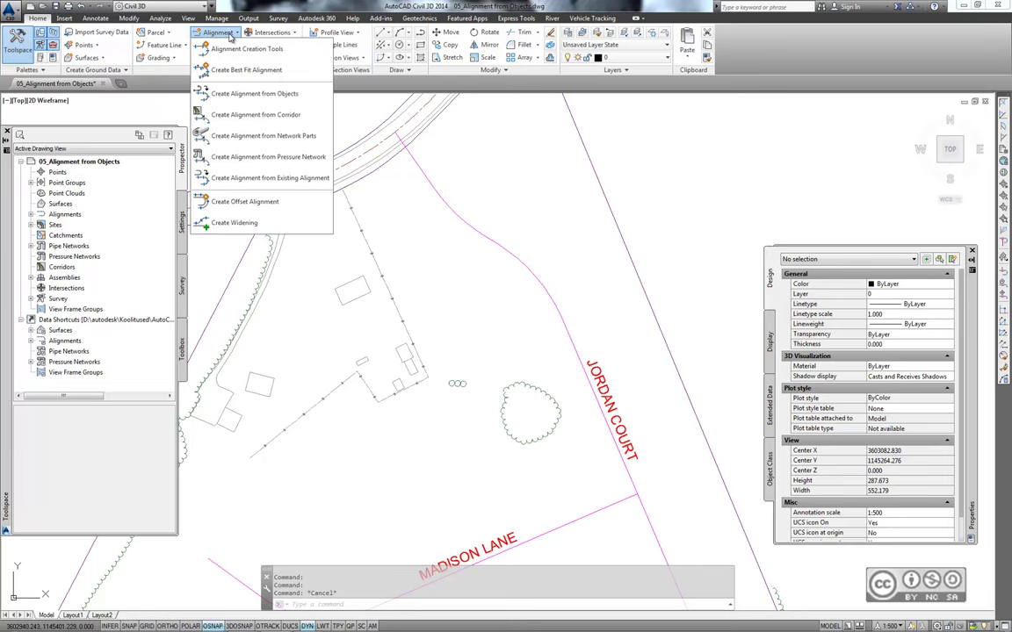
pyautogui.click(260, 94)
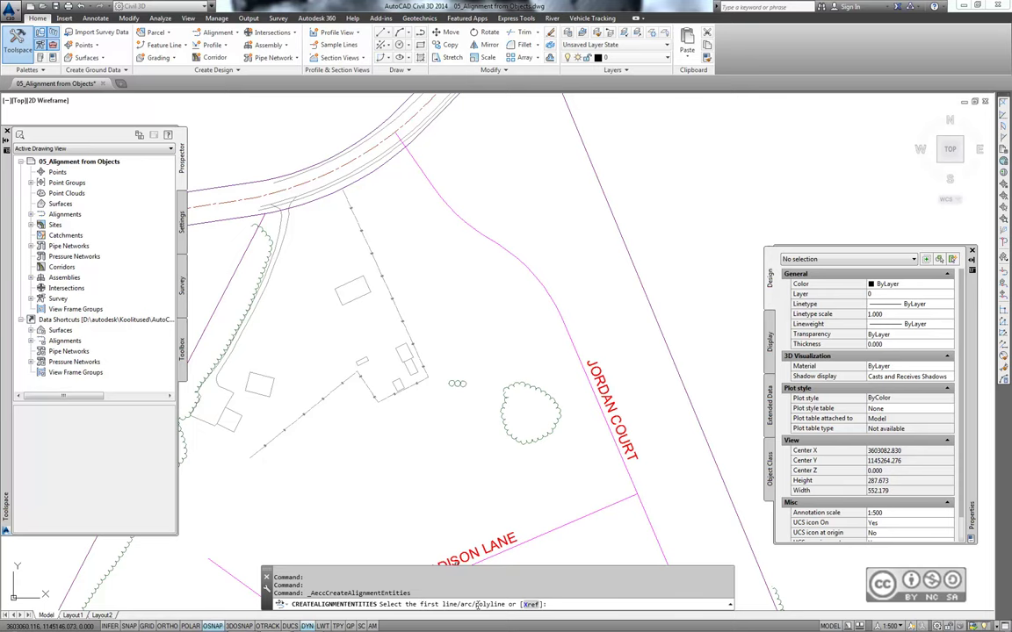
pyautogui.scroll(-2, 527, 305)
pyautogui.scroll(-2, 527, 316)
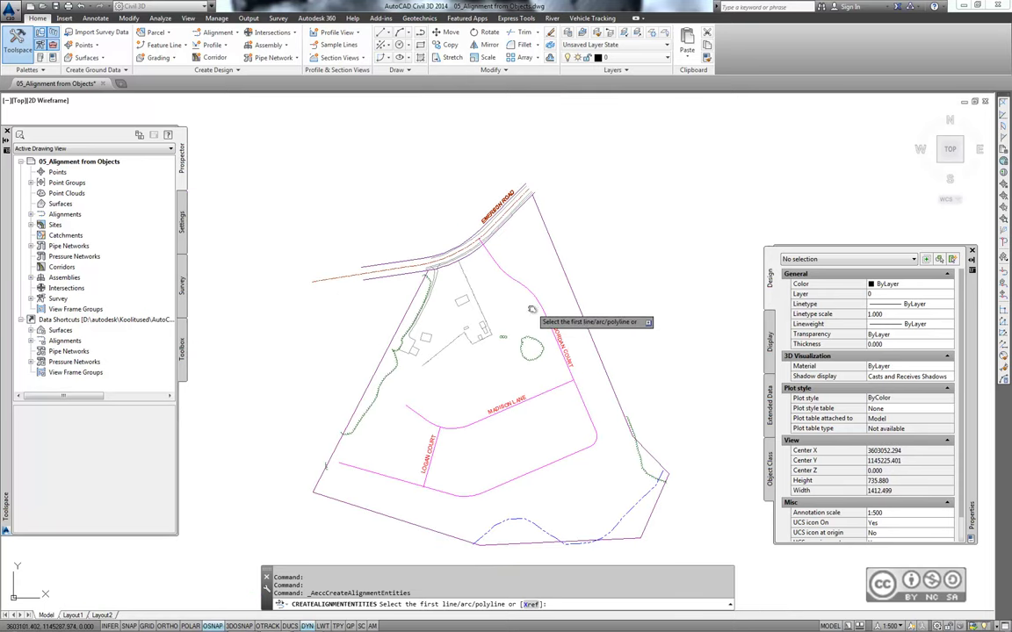
pyautogui.scroll(-1, 518, 308)
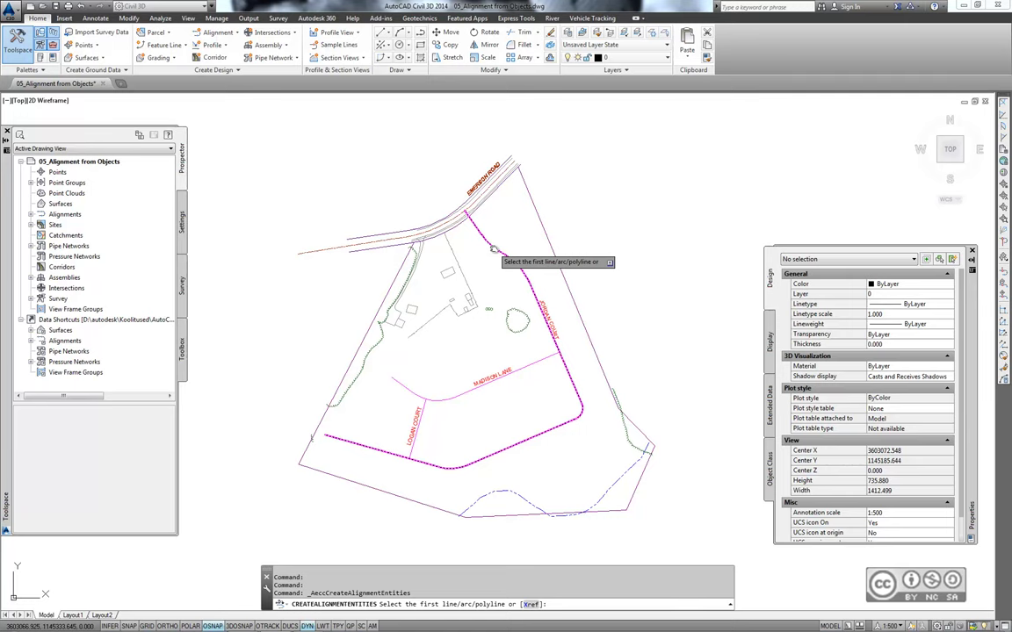
pyautogui.click(493, 249)
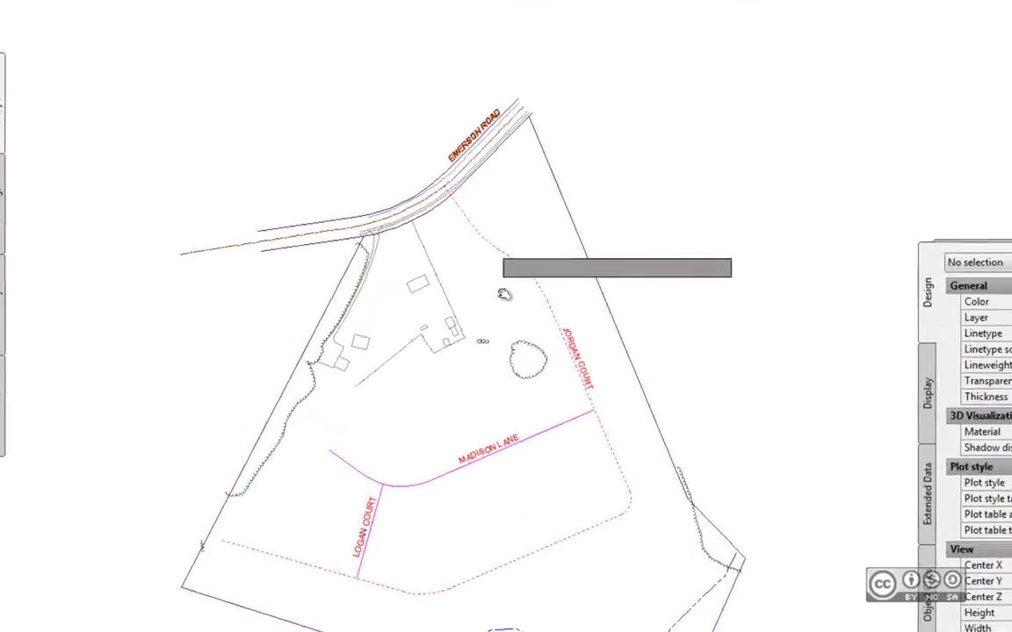
pyautogui.press('Return')
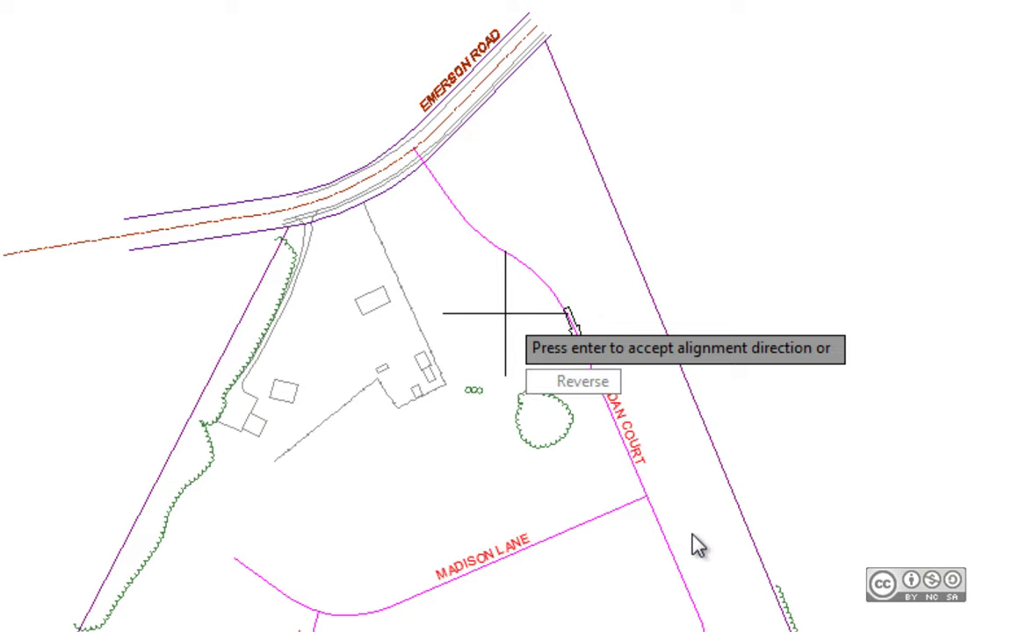
pyautogui.scroll(-1, 575, 271)
pyautogui.scroll(-2, 566, 265)
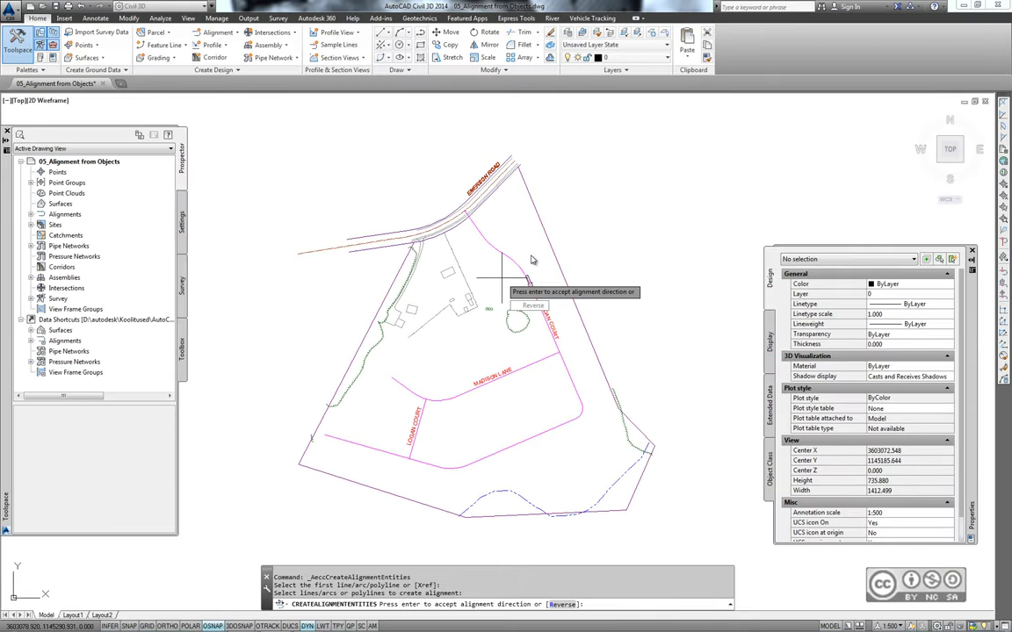
pyautogui.press('Return')
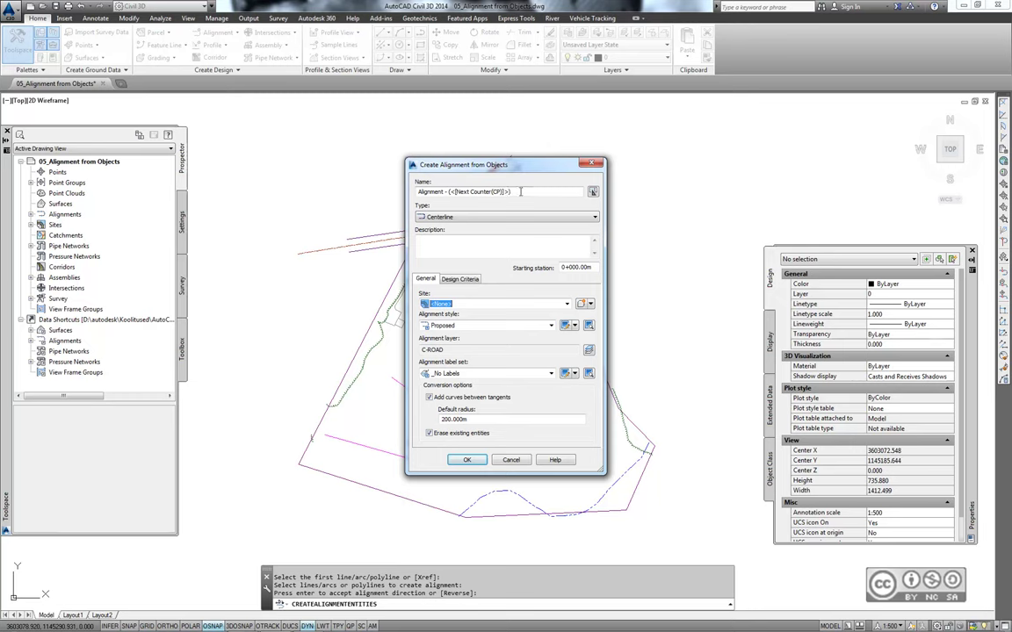
# - Name the alignment 'Jordan Court', keep Centerline and Proposed, and uncheck Add curves between tangents
pyautogui.moveTo(521, 192); pyautogui.dragTo(418, 191)
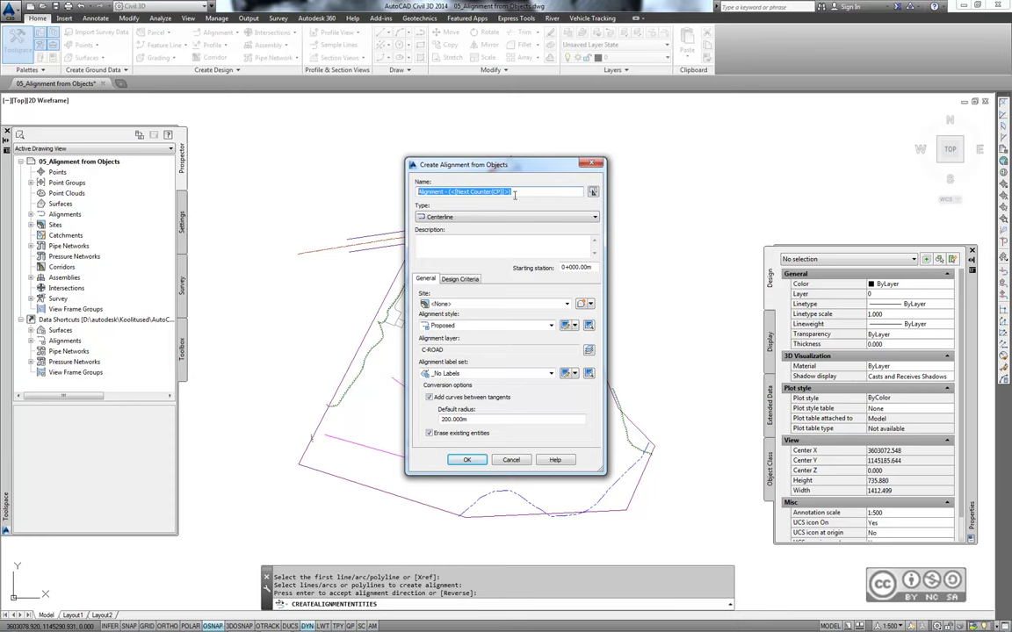
pyautogui.write('Jo')
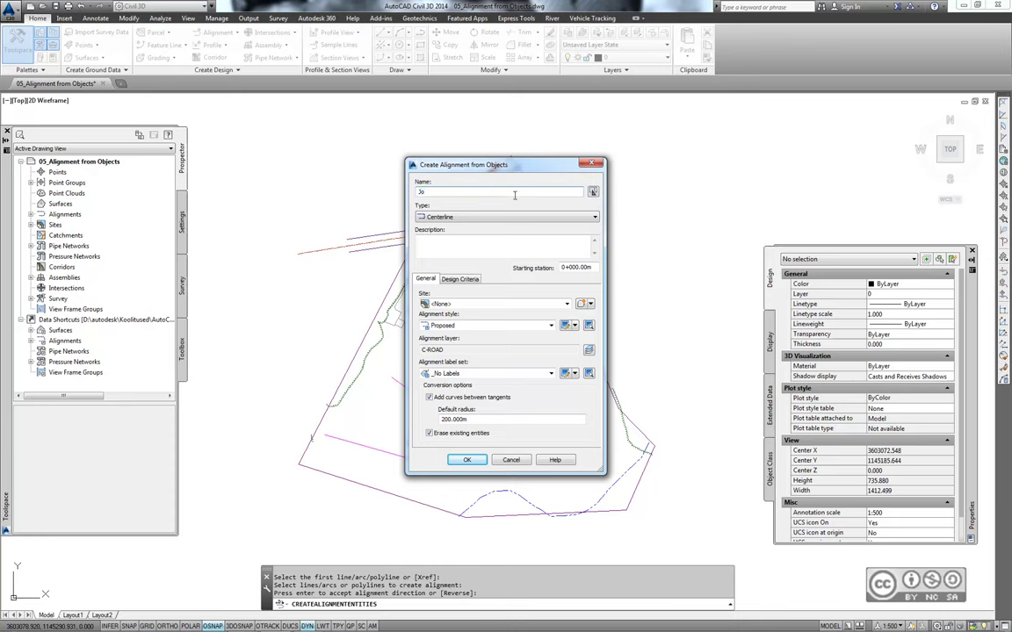
pyautogui.write('rdan ')
pyautogui.write('Co')
pyautogui.write('urt')
pyautogui.click(437, 221)
pyautogui.click(430, 224)
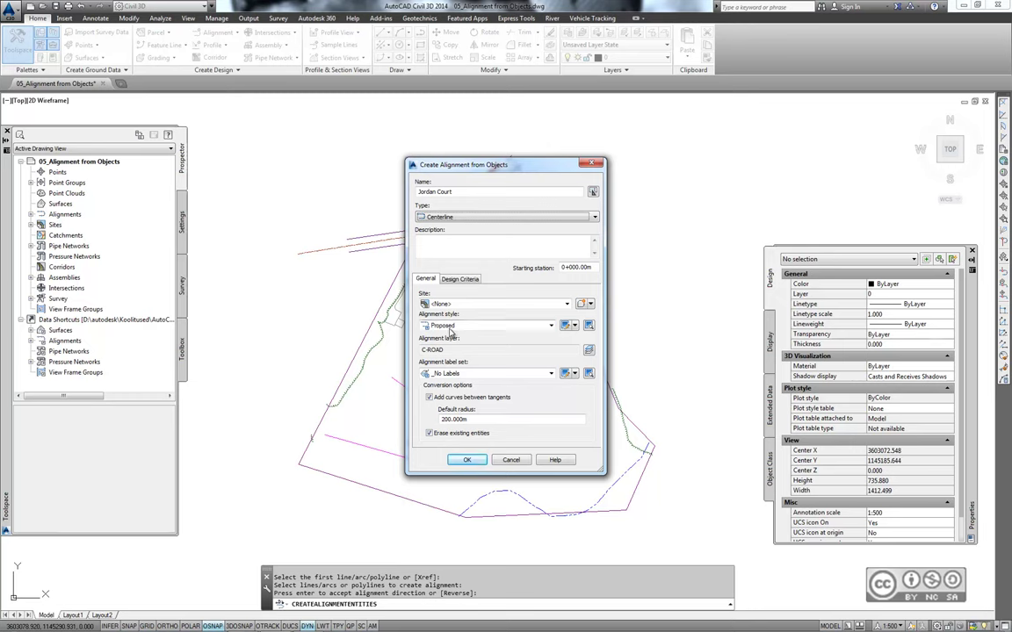
pyautogui.click(473, 327)
pyautogui.click(473, 327)
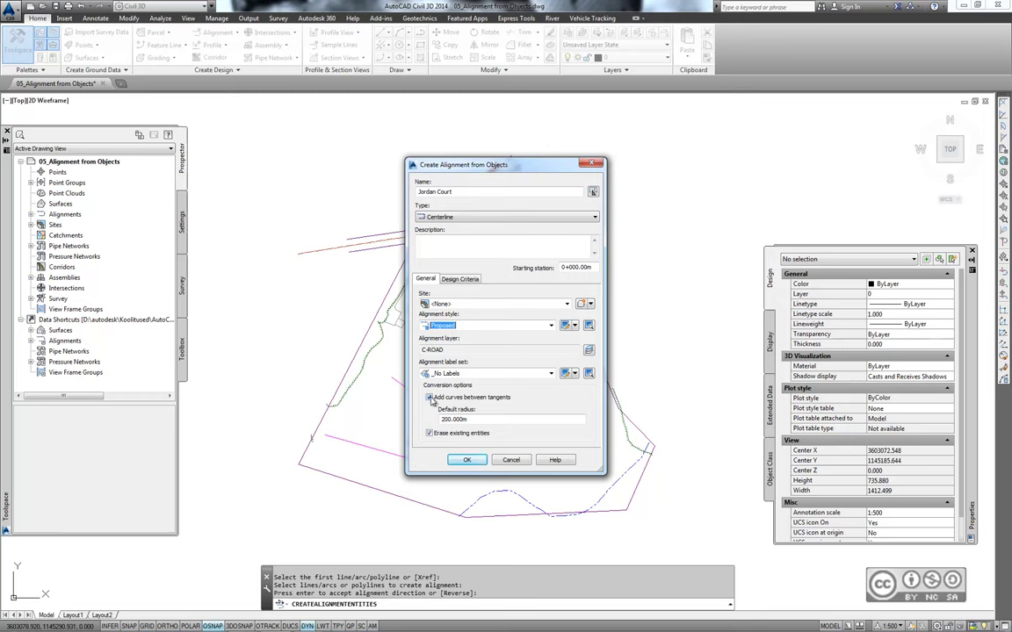
pyautogui.click(429, 398)
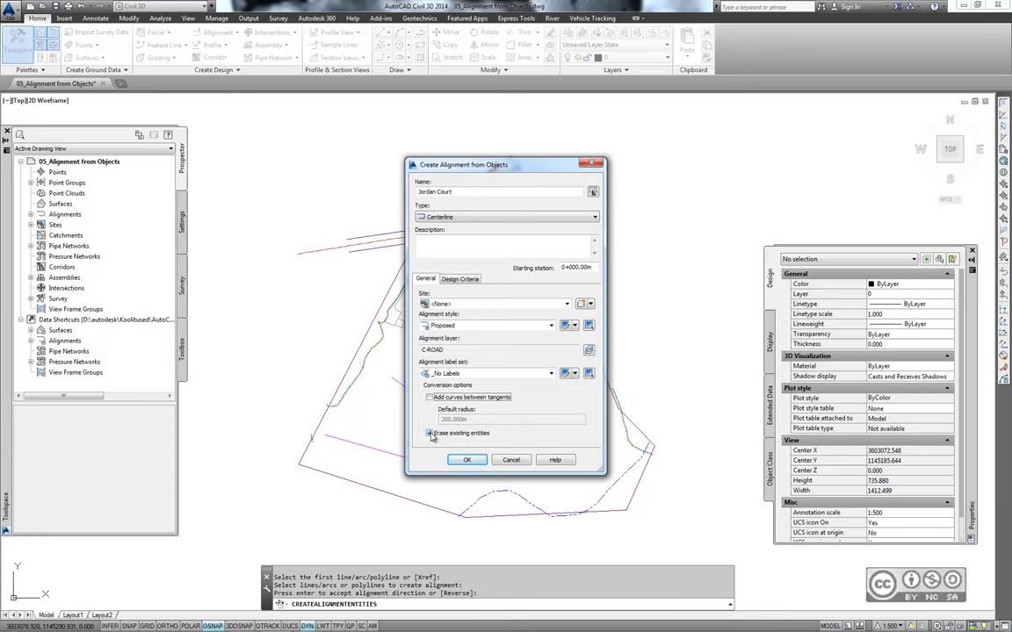
pyautogui.press('Return')
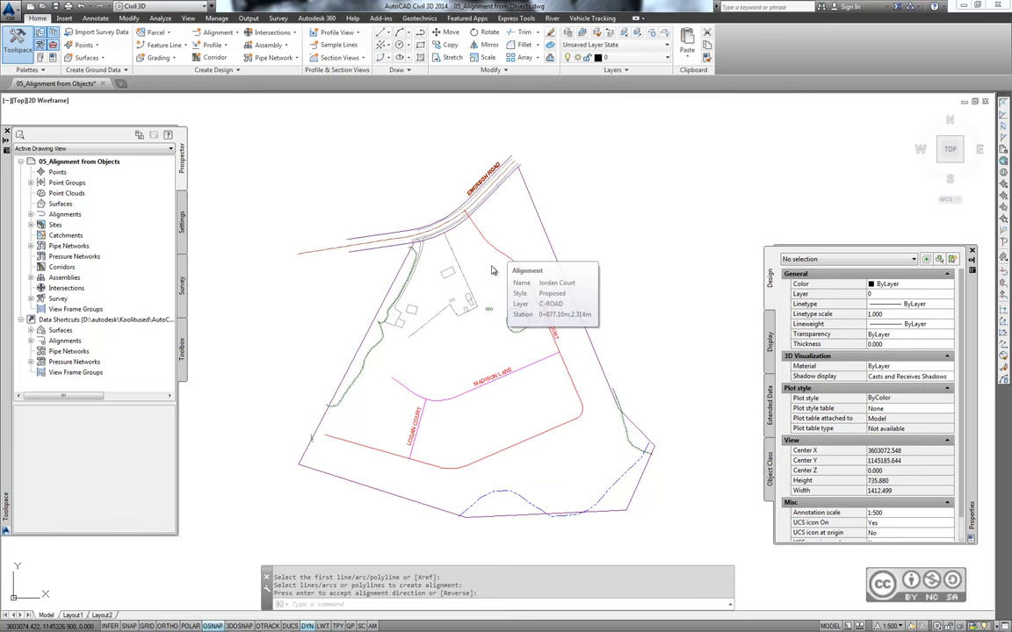
pyautogui.click(498, 254)
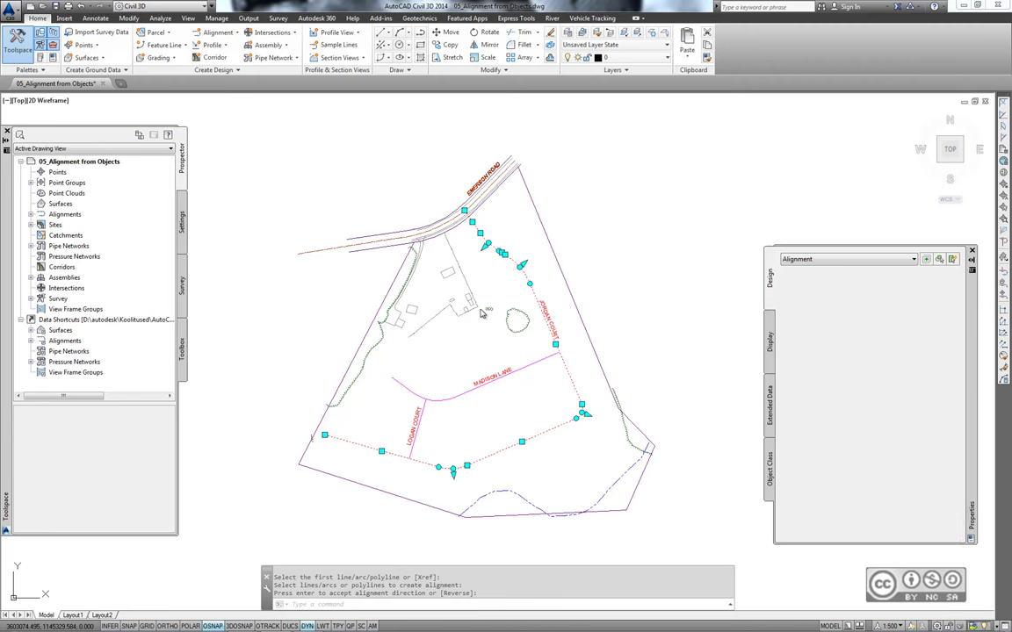
pyautogui.press('Return')
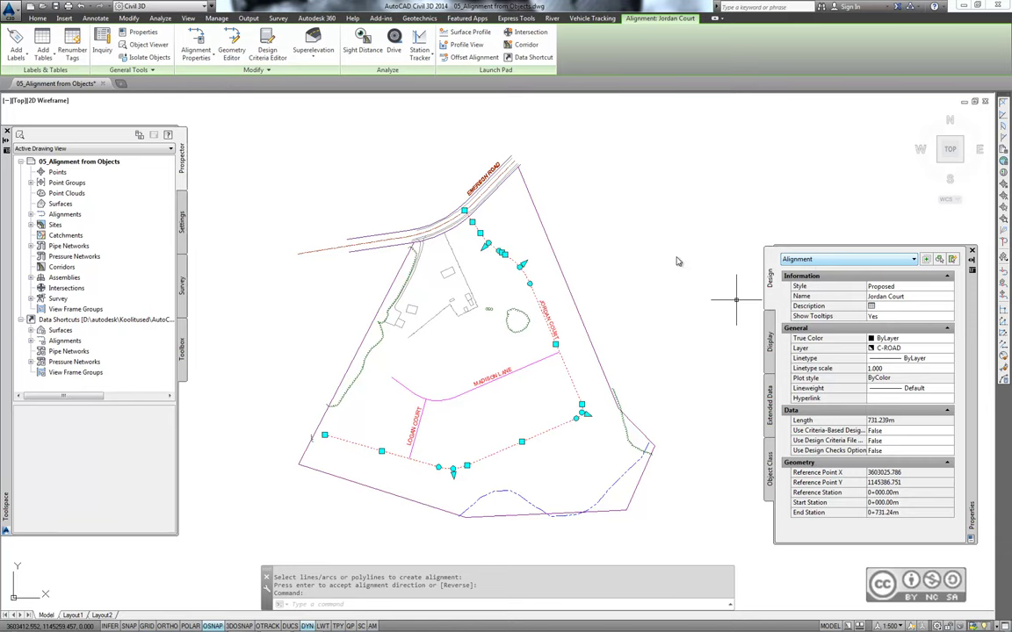
pyautogui.click(537, 365)
pyautogui.scroll(2, 525, 404)
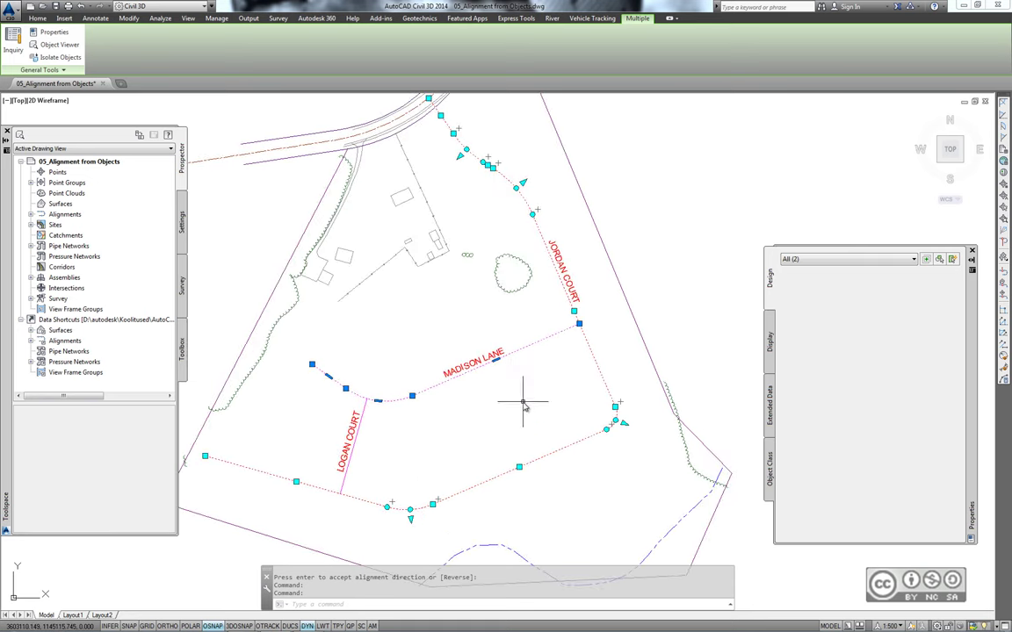
pyautogui.scroll(-2, 525, 404)
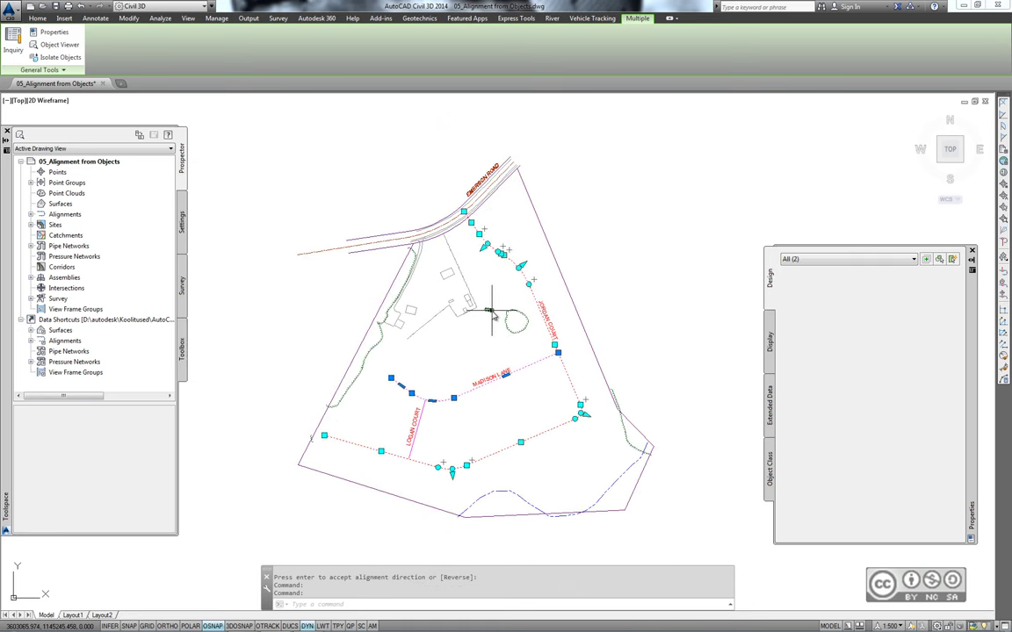
pyautogui.scroll(2, 481, 314)
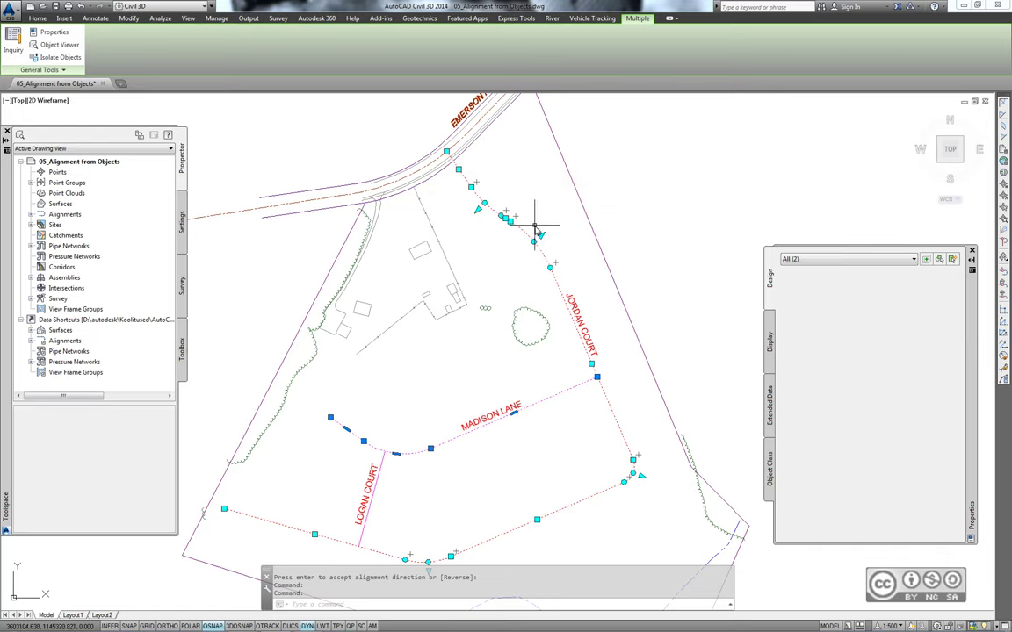
pyautogui.scroll(4, 694, 543)
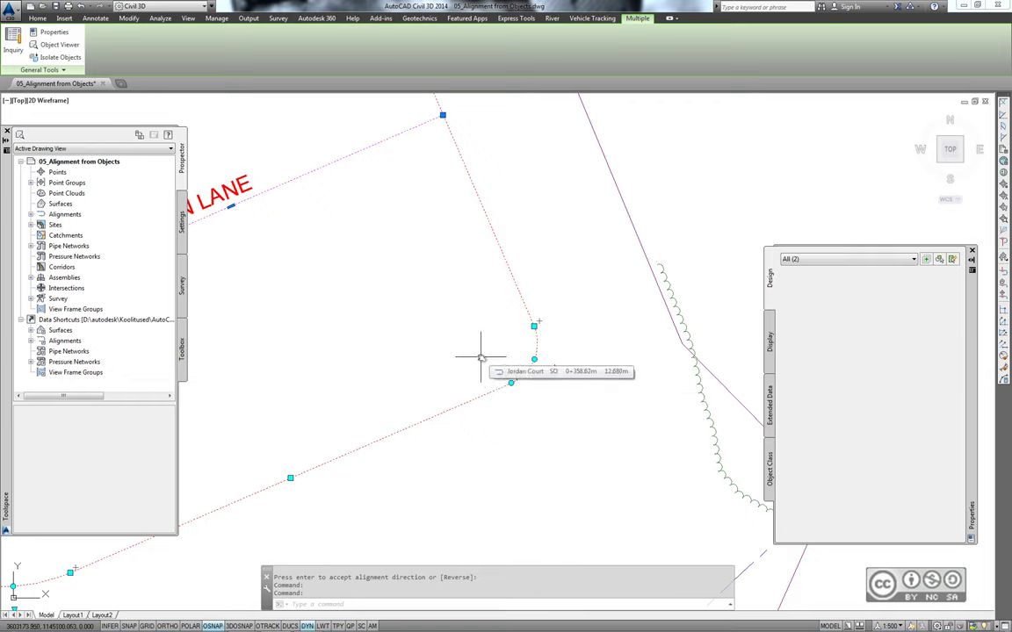
pyautogui.moveTo(479, 356)
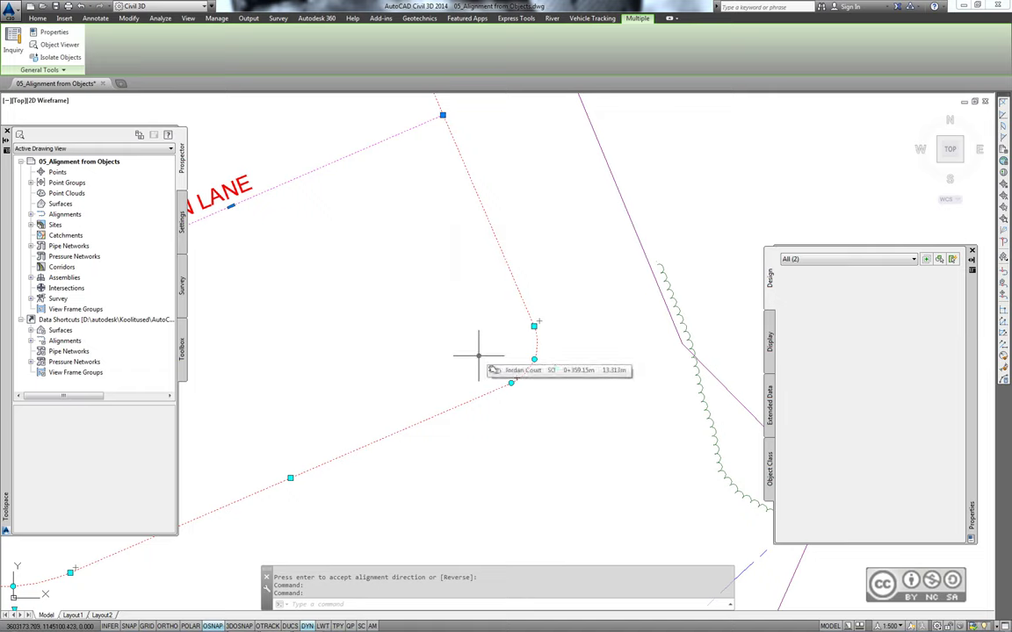
pyautogui.click(556, 367)
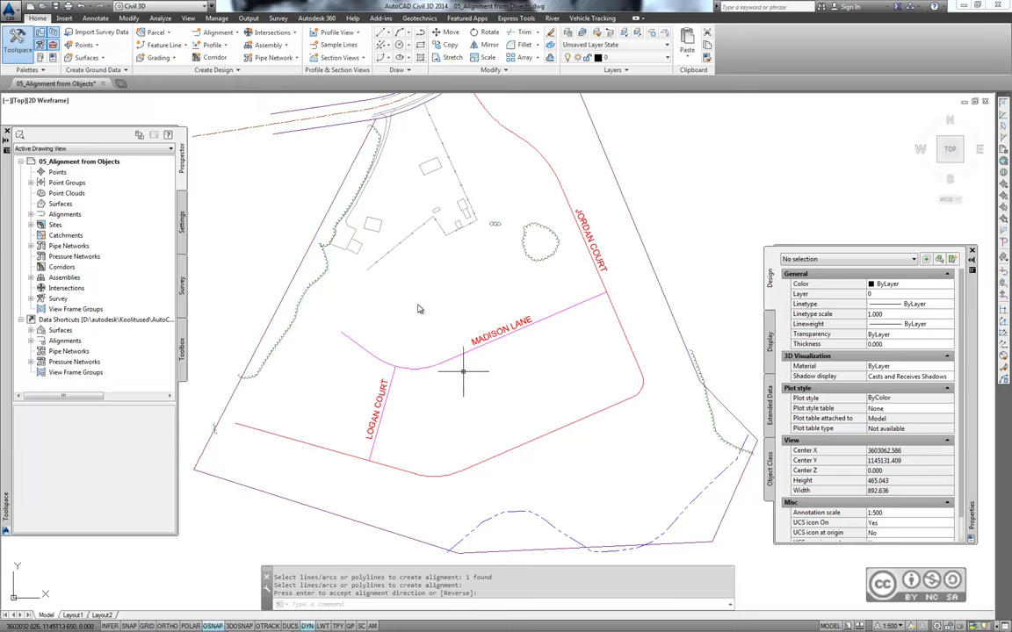
# - Run Create Alignment from Objects on the Madison Lane polyline, accepting its direction
pyautogui.click(218, 35)
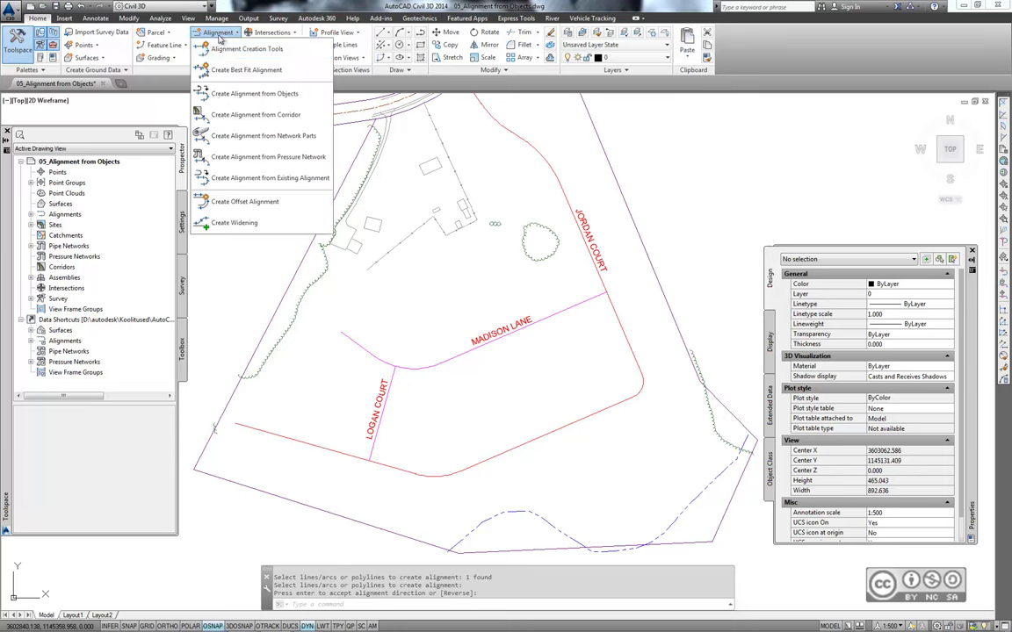
pyautogui.click(210, 93)
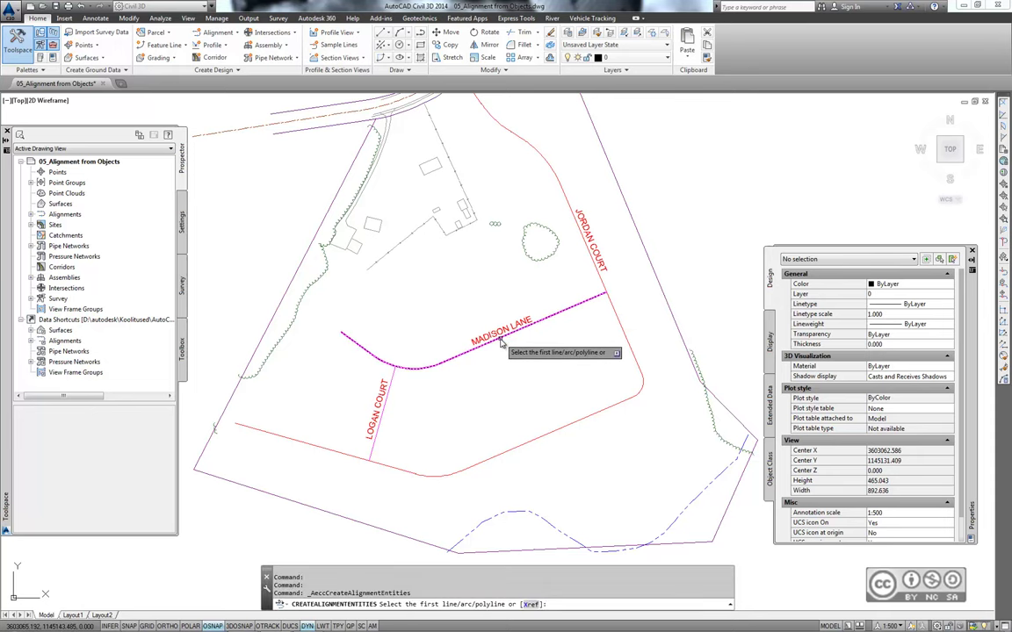
pyautogui.click(500, 343)
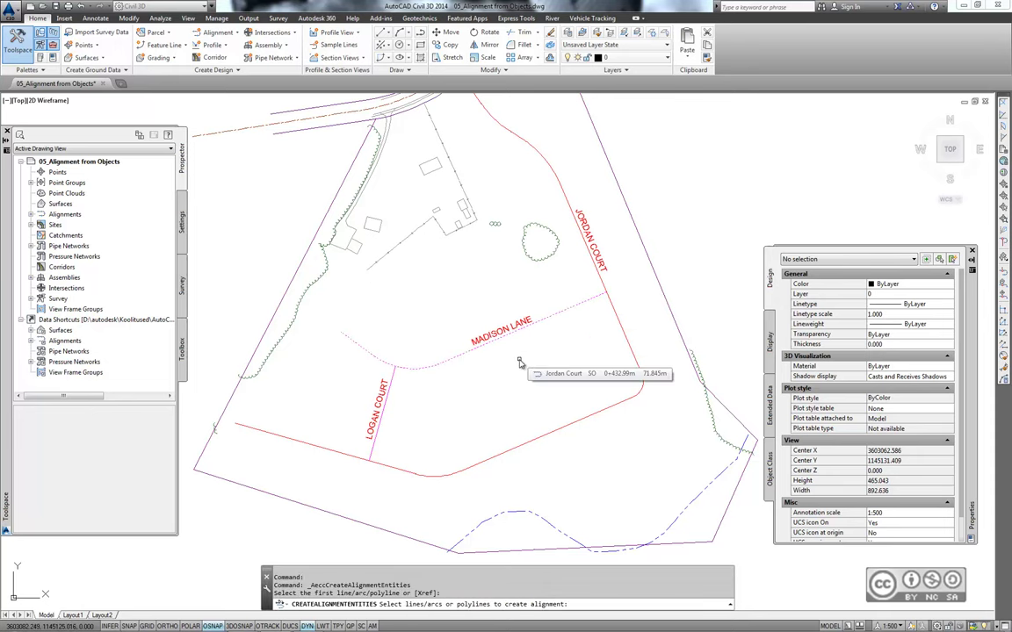
pyautogui.press('Return')
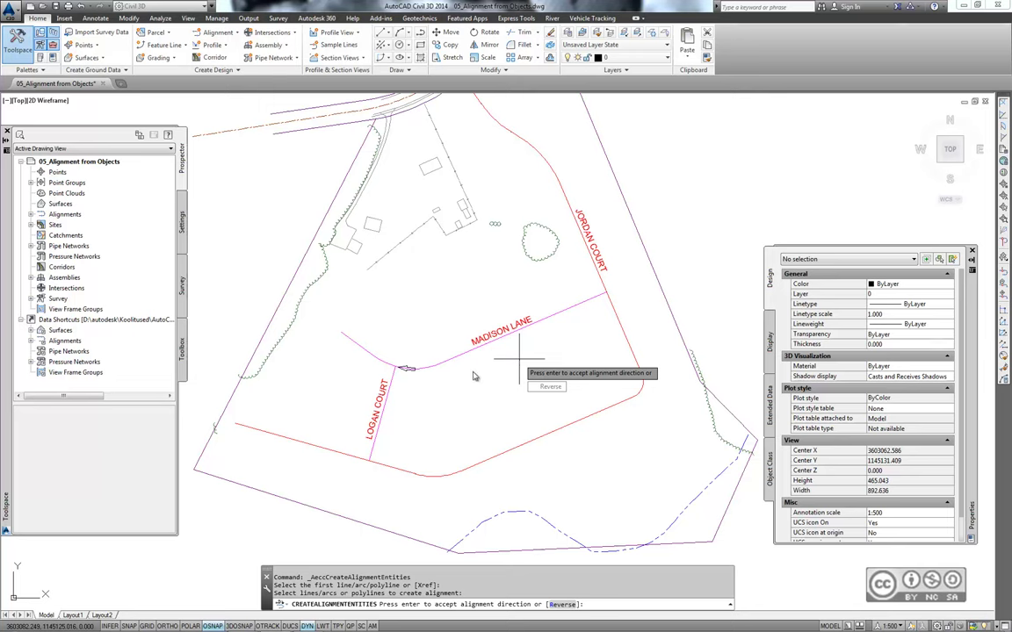
pyautogui.press('Return')
# - Name it 'Madison Lane', uncheck Add curves between tangents, and create the alignment
pyautogui.moveTo(652, 169); pyautogui.dragTo(708, 168)
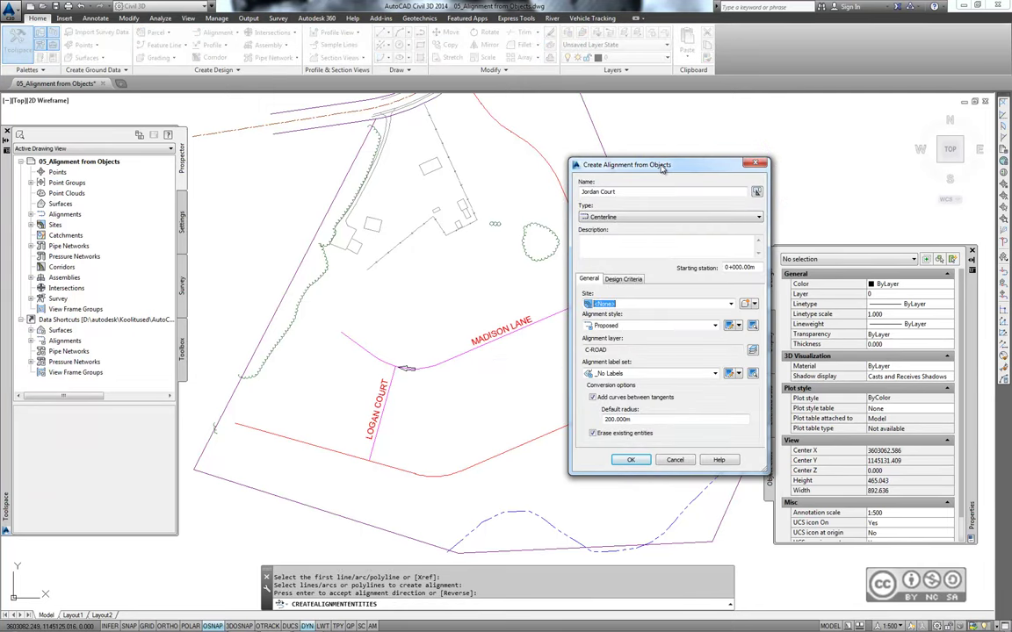
pyautogui.tripleClick(620, 189)
pyautogui.write('Madison Lane')
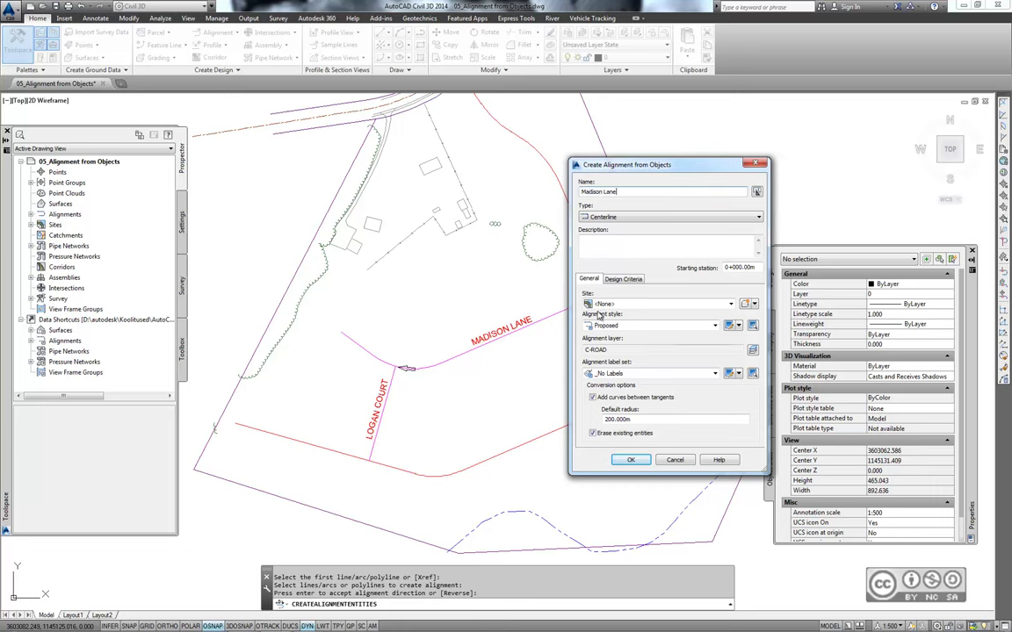
pyautogui.press('Tab')
pyautogui.click(593, 398)
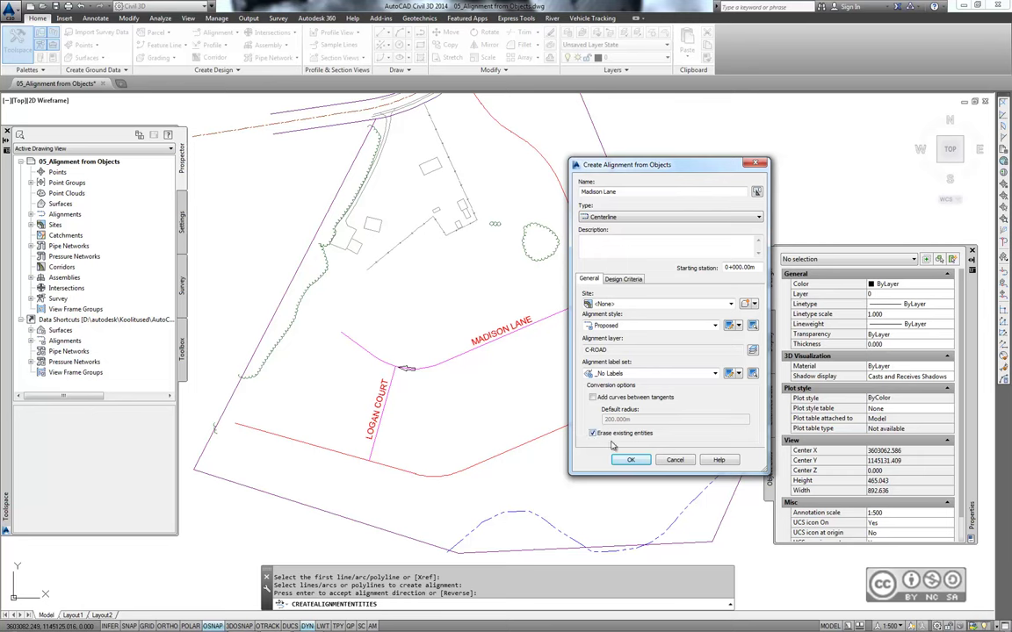
pyautogui.press('Return')
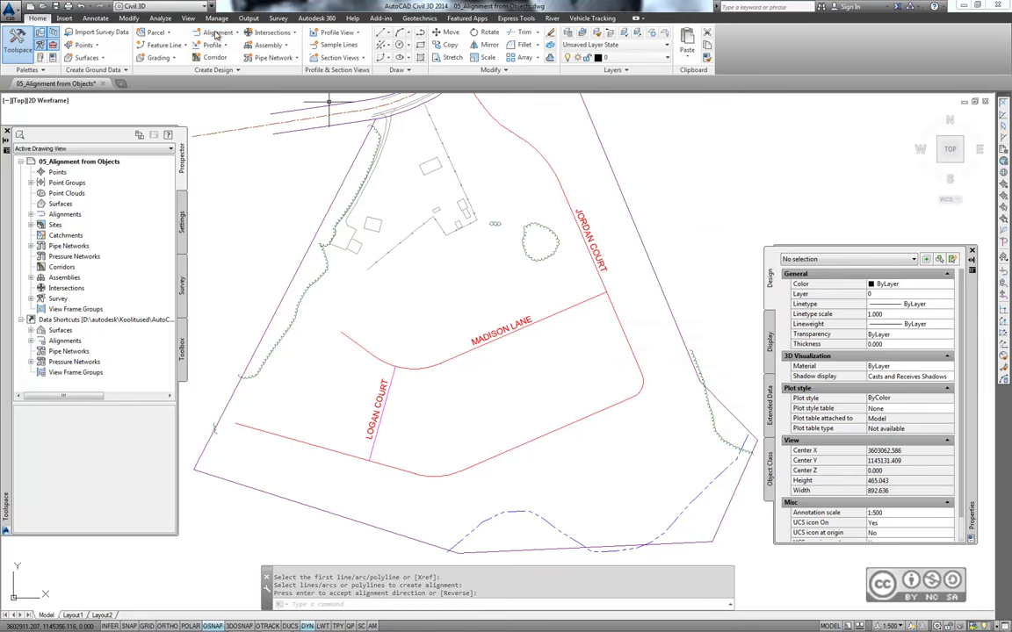
# - Create a 'Logan Court' alignment from its line, with Add curves between tangents unchecked
pyautogui.click(216, 33)
pyautogui.click(246, 116)
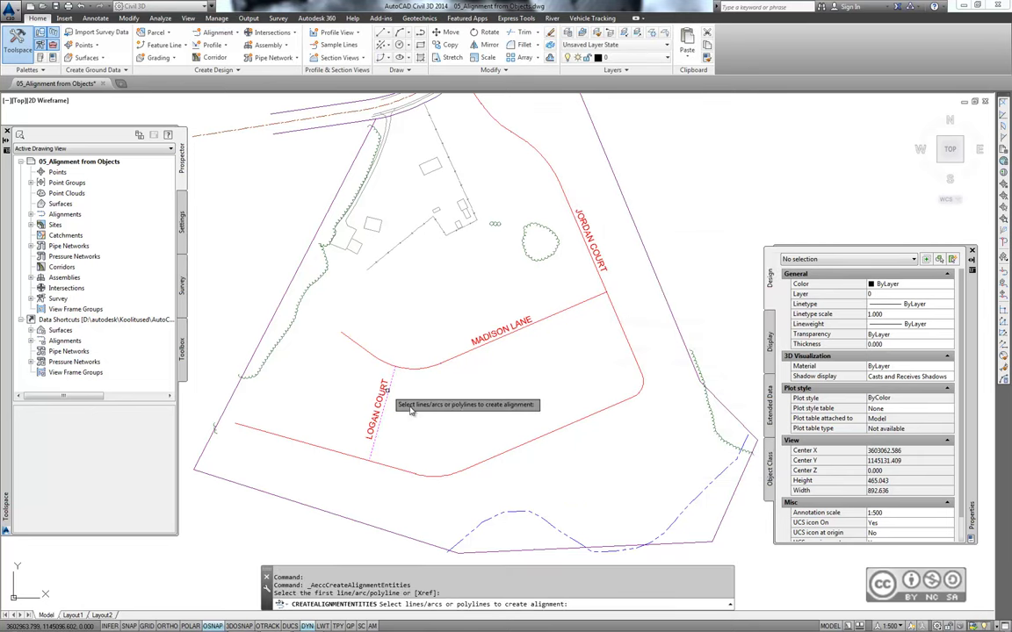
pyautogui.click(383, 402)
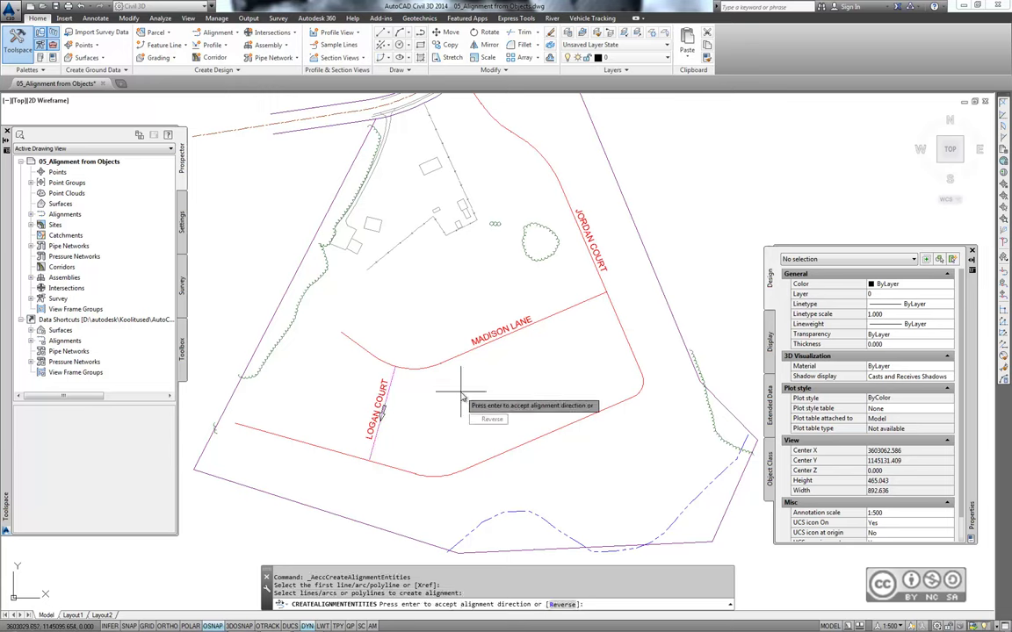
pyautogui.press('Return')
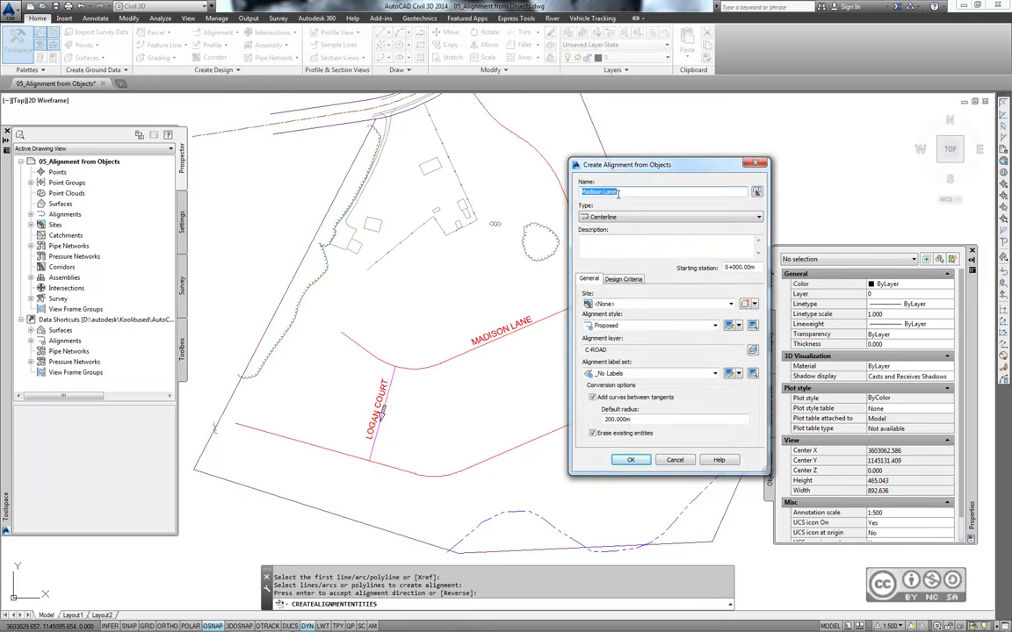
pyautogui.write('Logan Court')
pyautogui.click(593, 397)
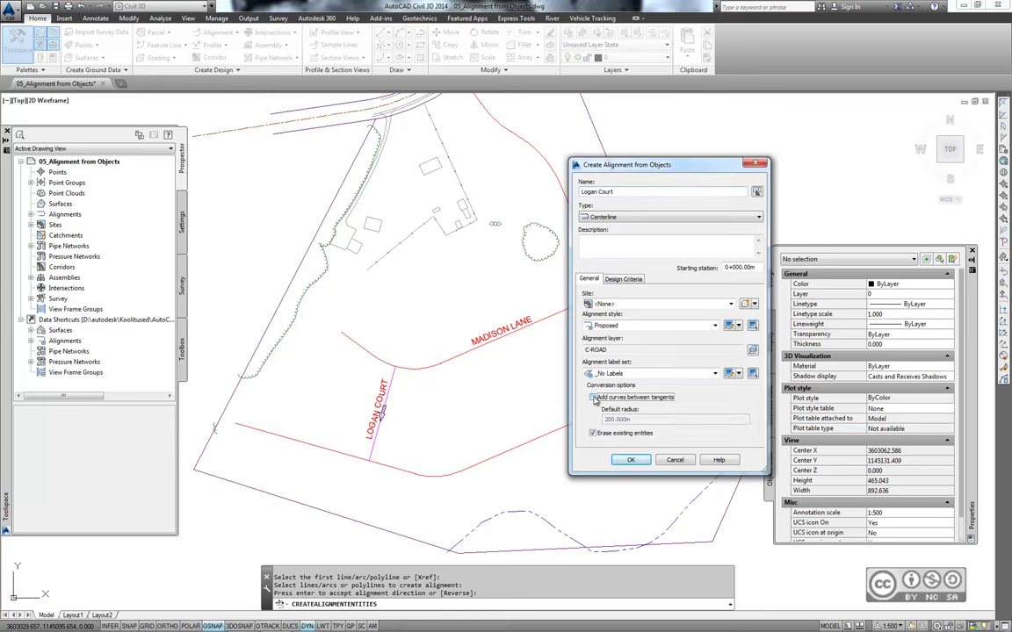
pyautogui.click(628, 461)
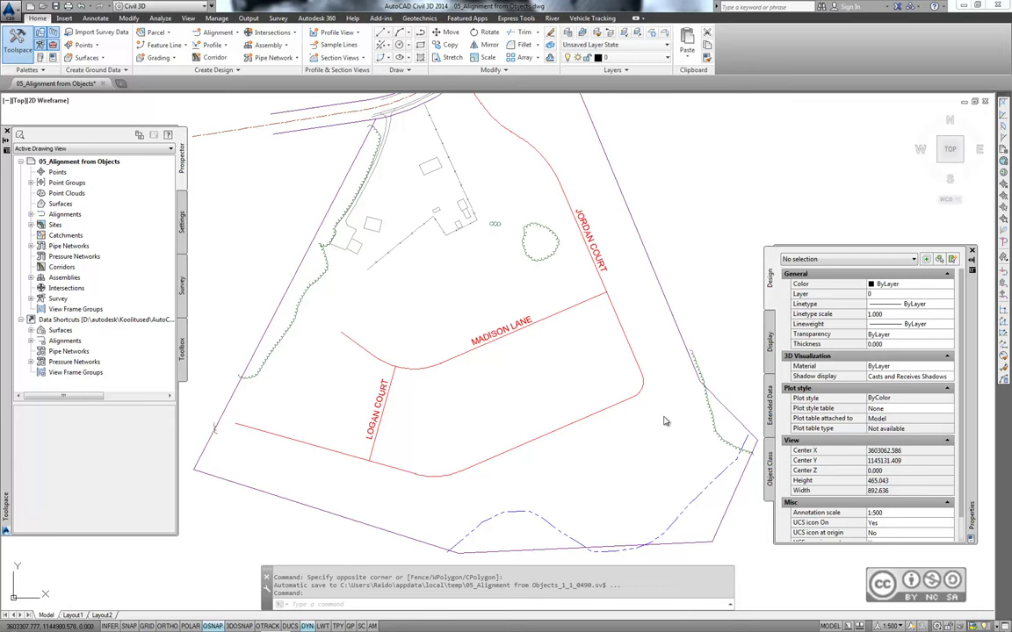
# - Zoom in on the rounded corner where Jordan Court meets Madison Lane
pyautogui.scroll(4, 653, 420)
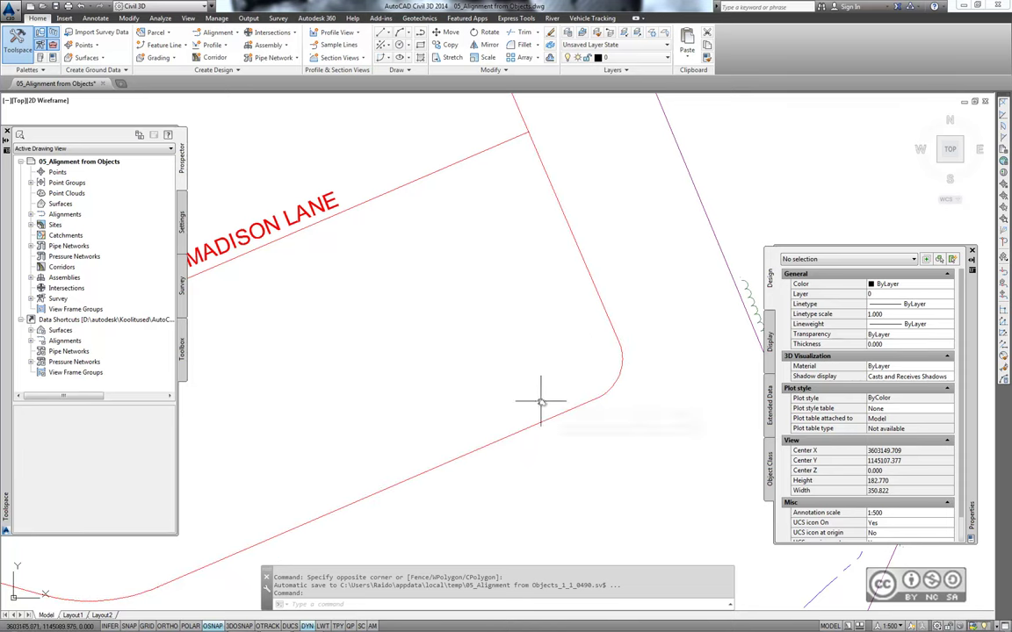
pyautogui.click(581, 406)
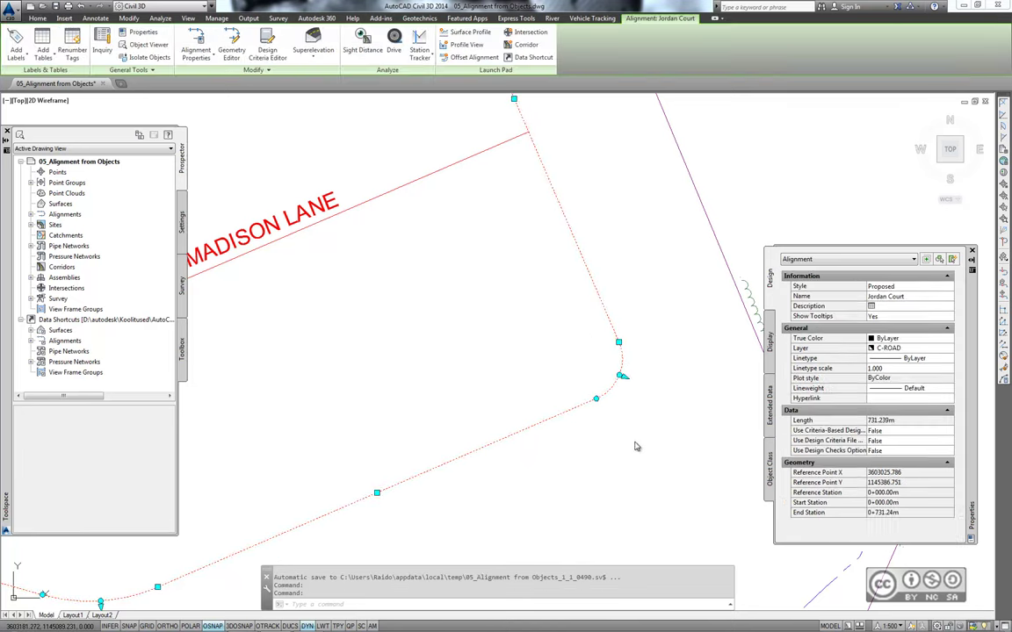
pyautogui.click(622, 375)
pyautogui.scroll(4, 638, 386)
pyautogui.press('Escape')
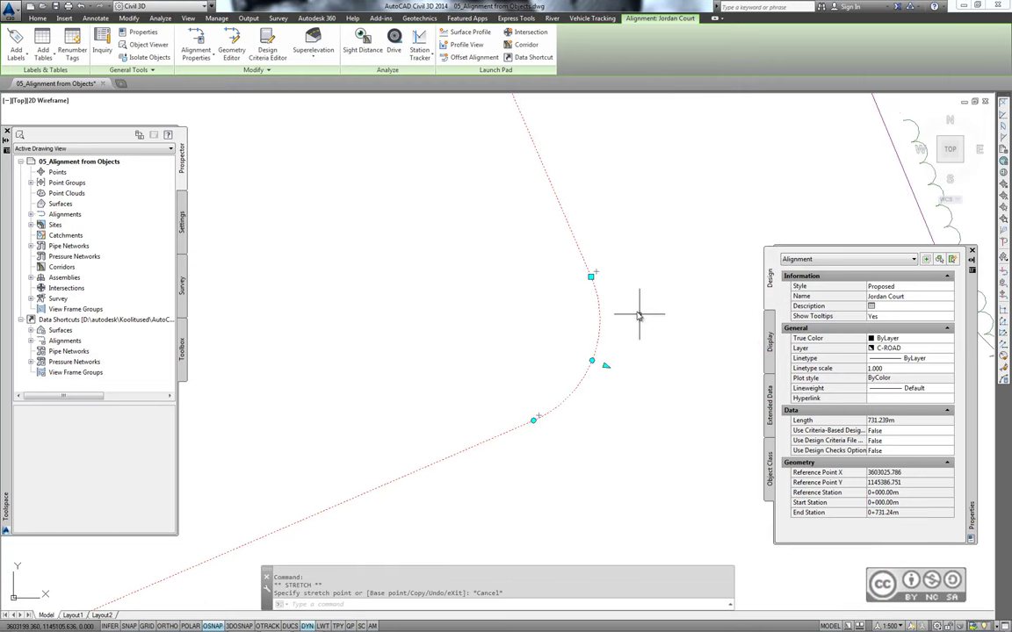
pyautogui.moveTo(619, 274); pyautogui.dragTo(619, 320, button='middle')
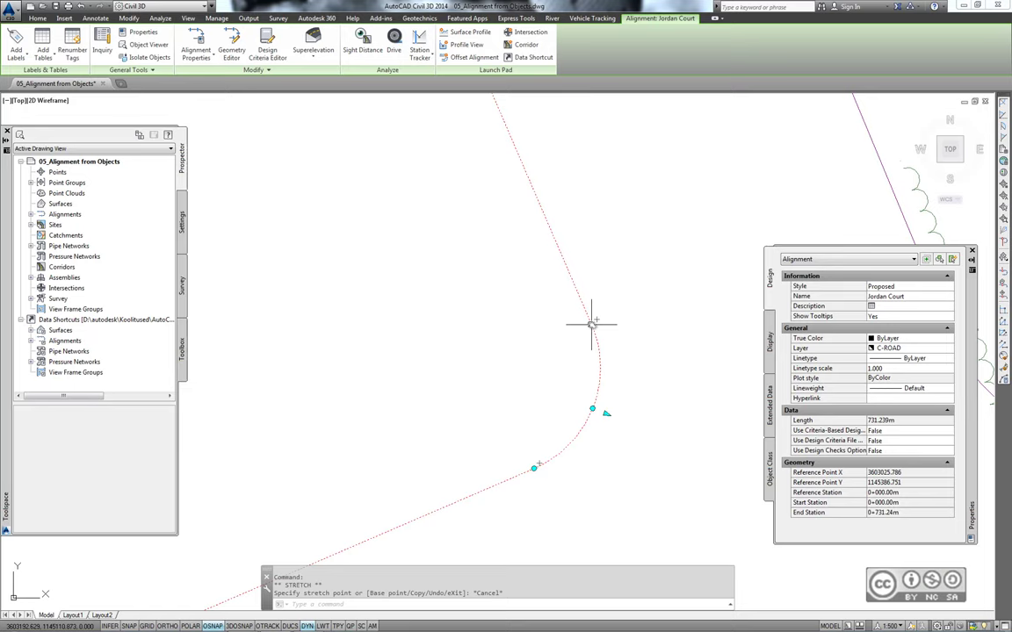
pyautogui.click(591, 324)
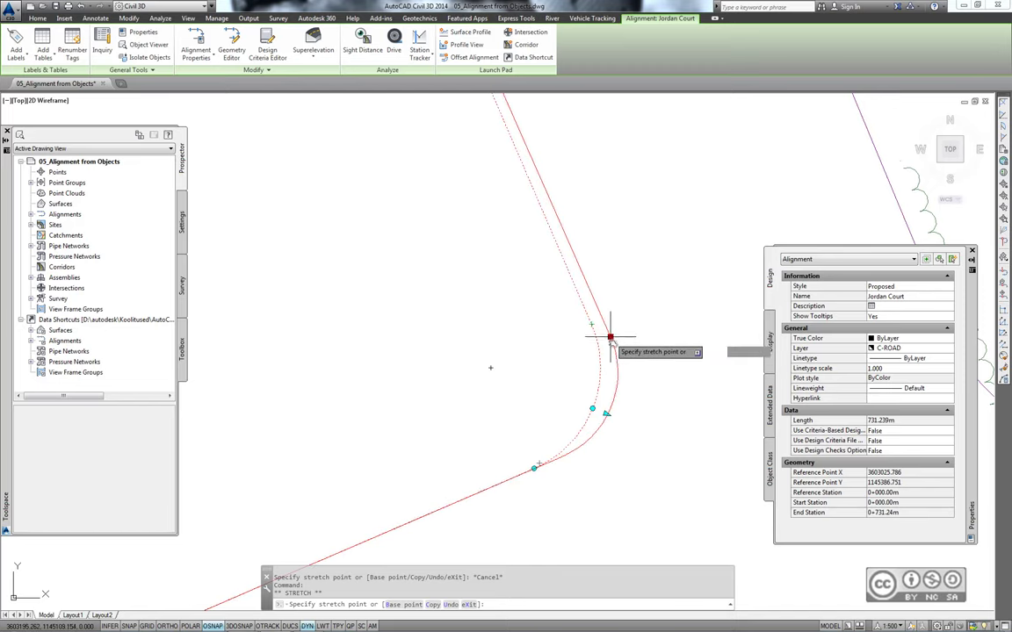
pyautogui.click(624, 349)
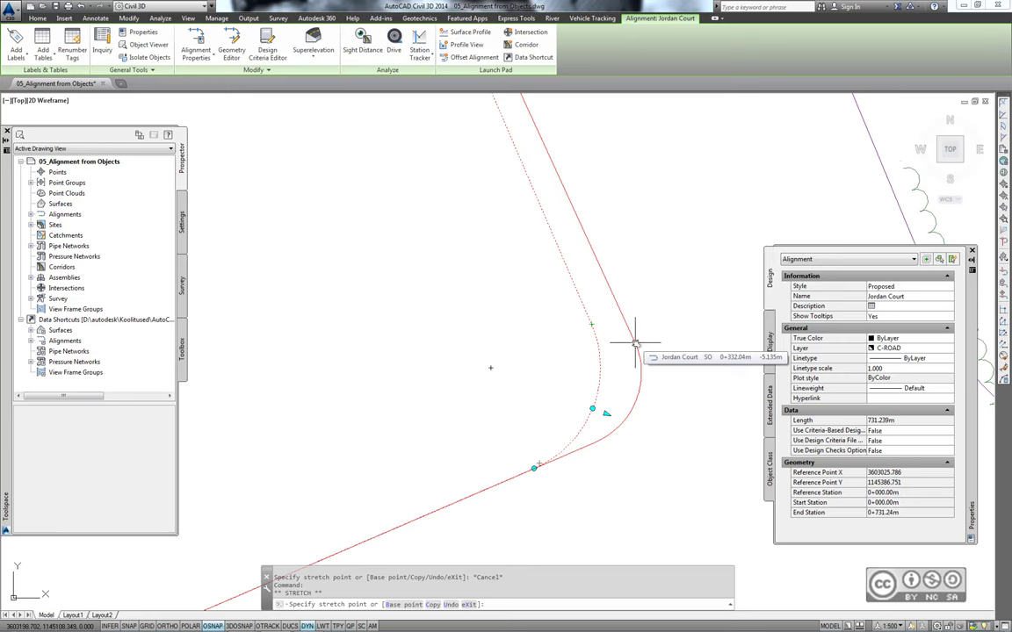
pyautogui.press('Escape')
pyautogui.click(418, 249)
pyautogui.press('Escape')
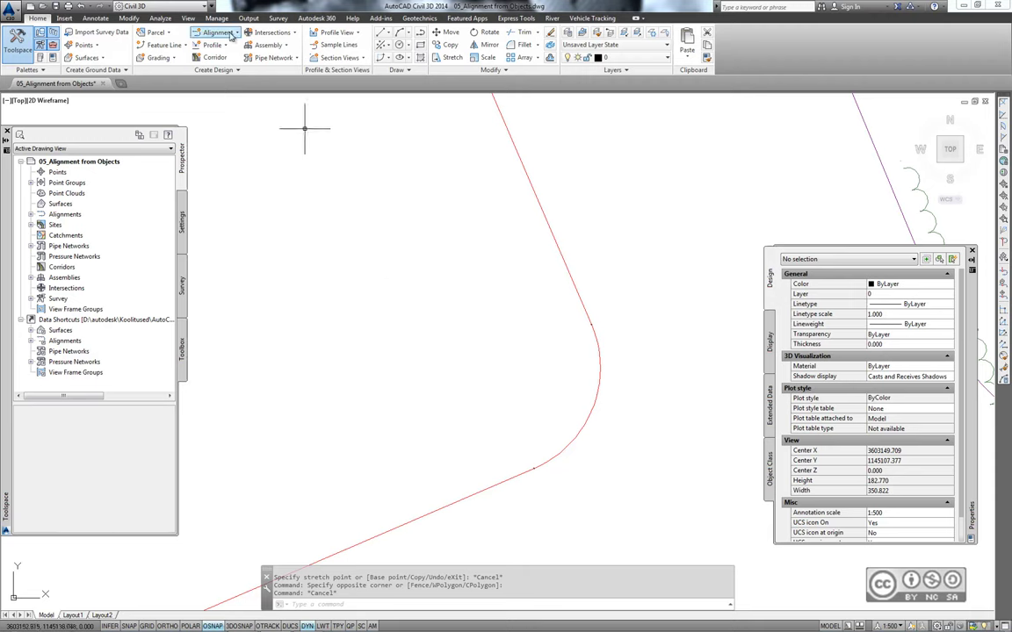
pyautogui.click(230, 35)
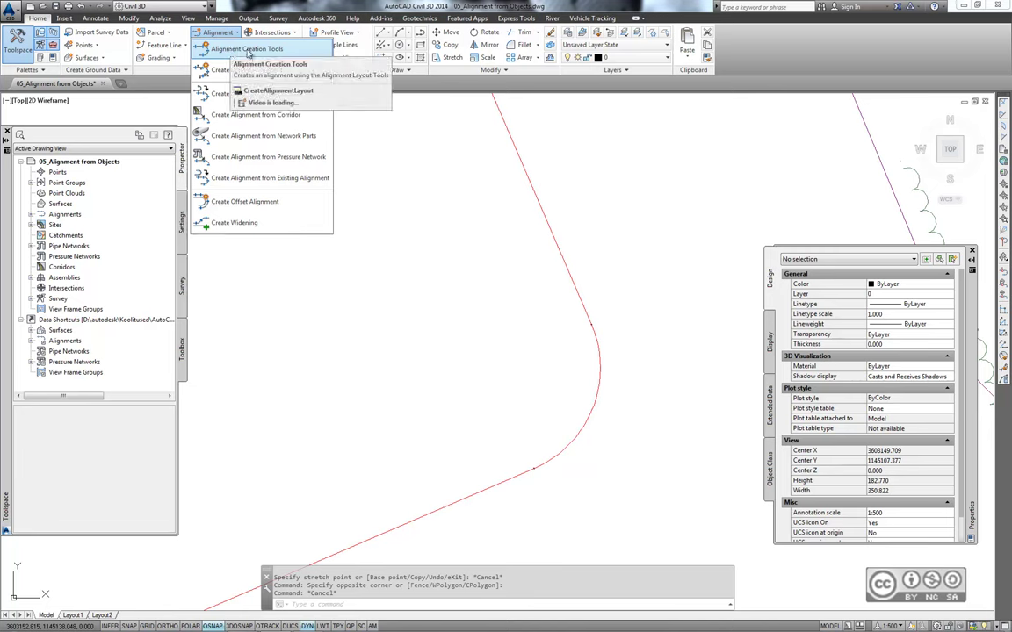
pyautogui.press('Escape')
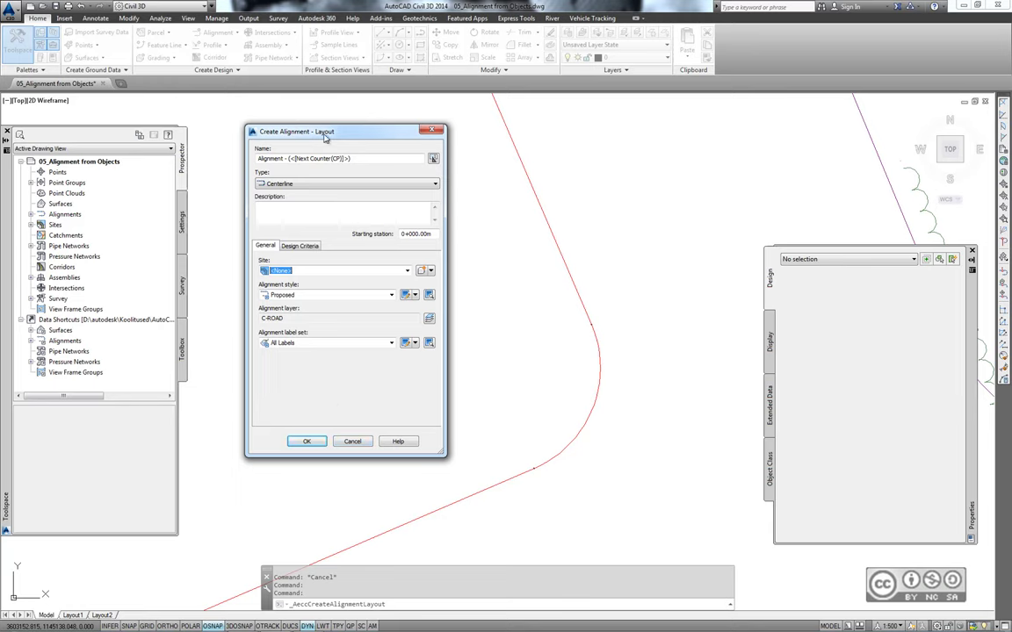
pyautogui.click(356, 443)
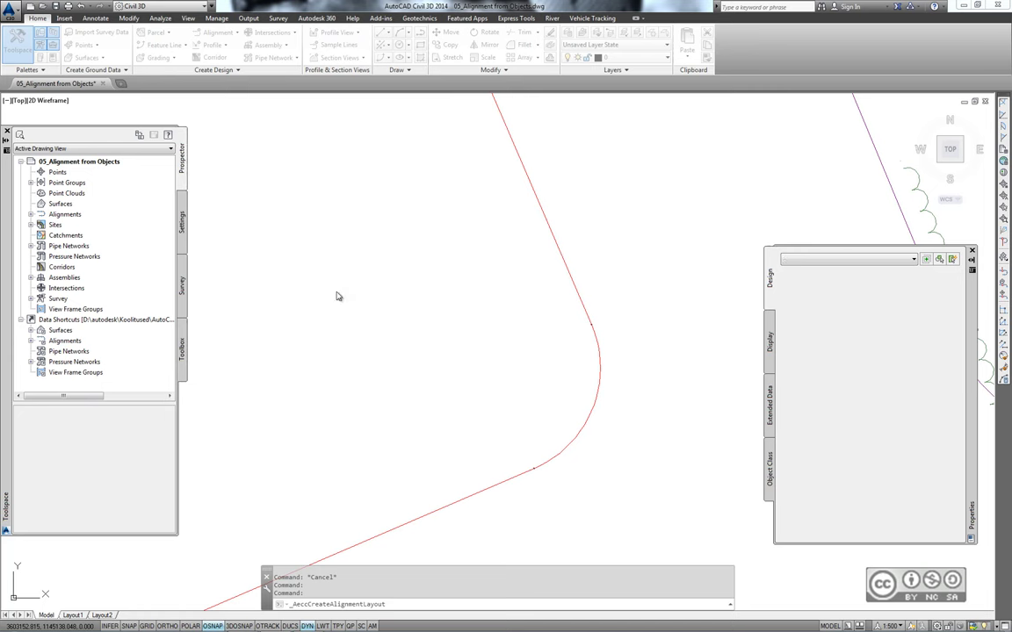
# - Open 05_Alignment Creation Tools.dwg from the Quick Access toolbar
pyautogui.click(41, 7)
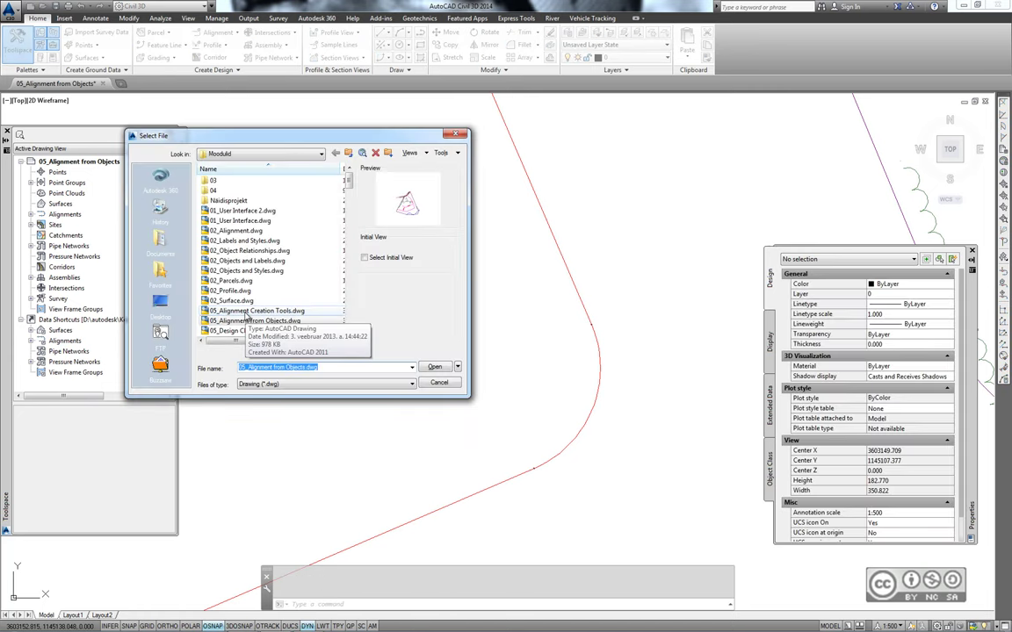
pyautogui.click(246, 311)
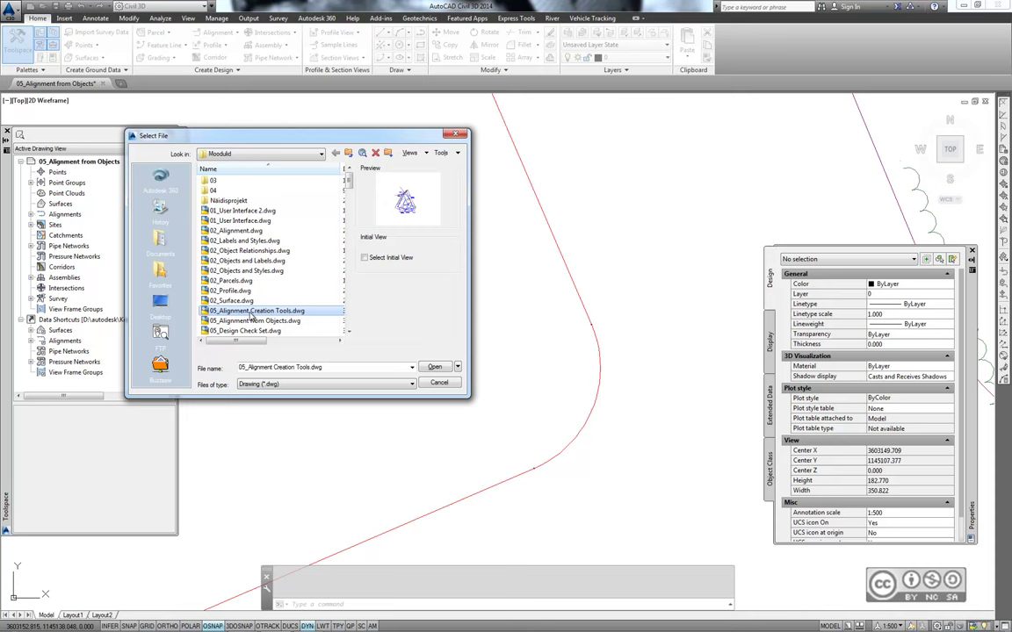
pyautogui.click(435, 368)
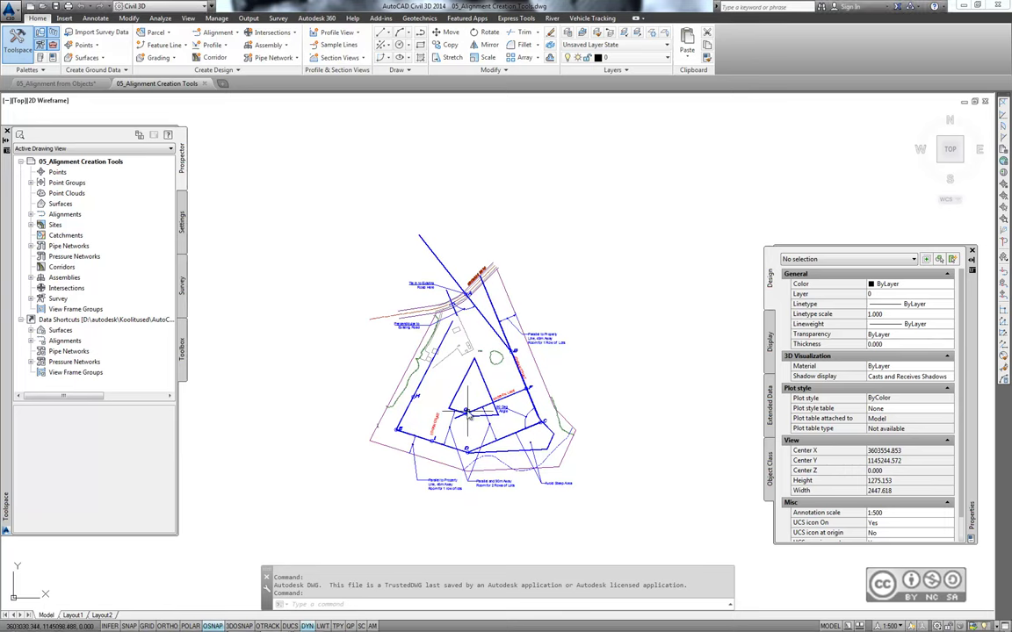
# - Zoom and pan until points A–I and the street labels fill the view
pyautogui.scroll(2, 466, 410)
pyautogui.moveTo(464, 318); pyautogui.dragTo(468, 293, button='middle')
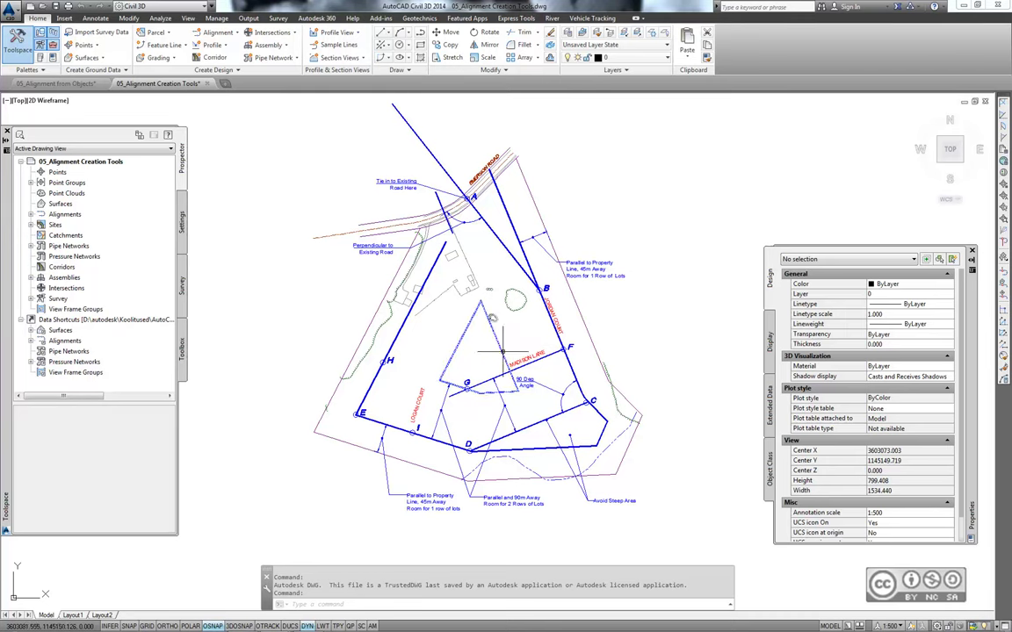
pyautogui.scroll(2, 342, 204)
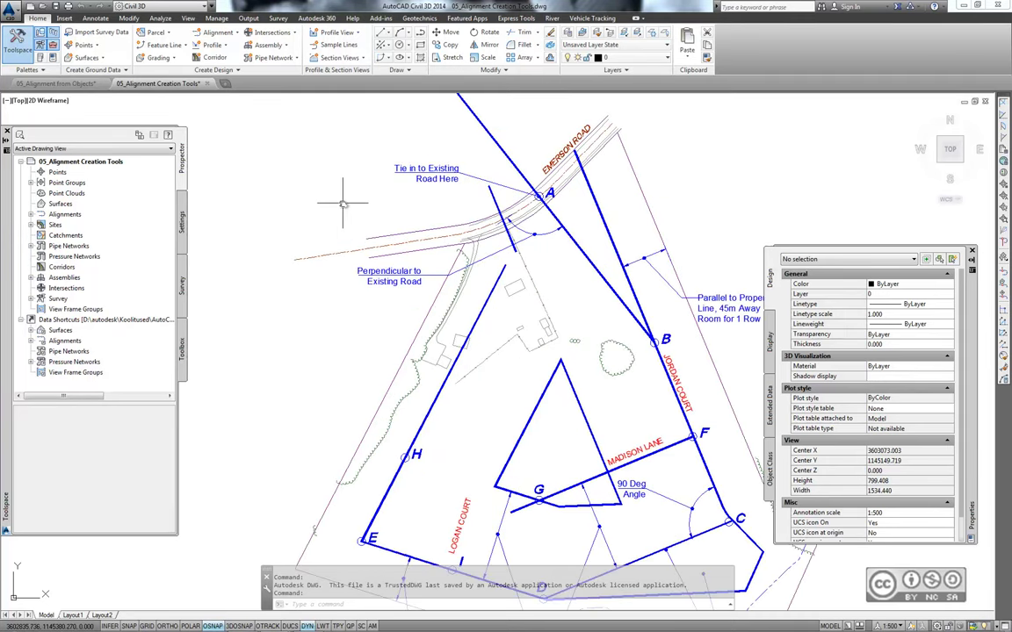
pyautogui.moveTo(501, 254)
pyautogui.mouseDown(button='middle')
pyautogui.moveTo(417, 240)
pyautogui.moveTo(425, 253)
pyautogui.moveTo(451, 244)
pyautogui.mouseUp(button='middle')
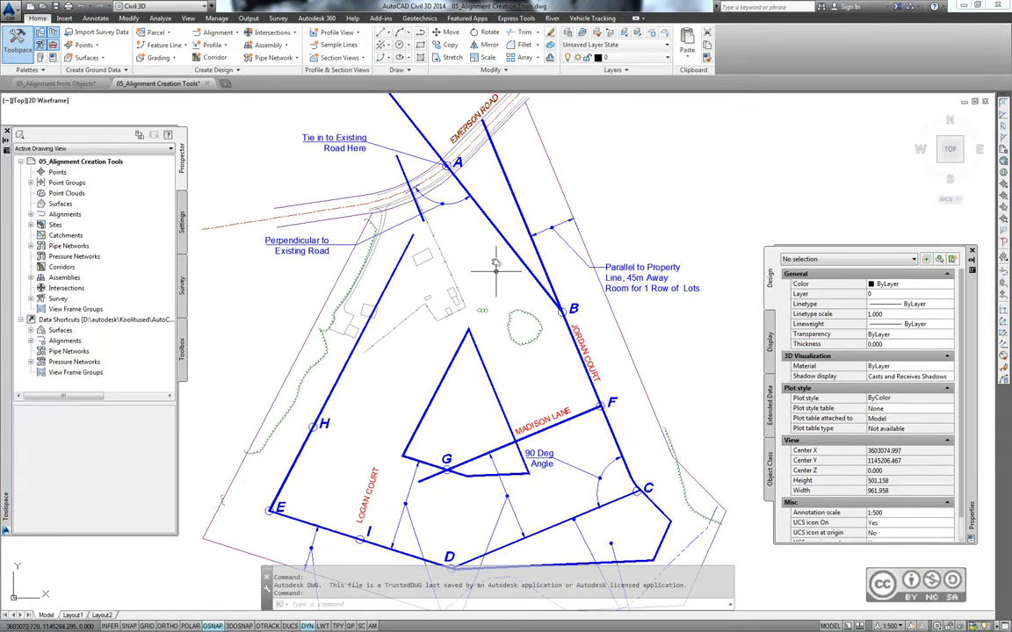
pyautogui.moveTo(494, 209); pyautogui.dragTo(472, 200, button='middle')
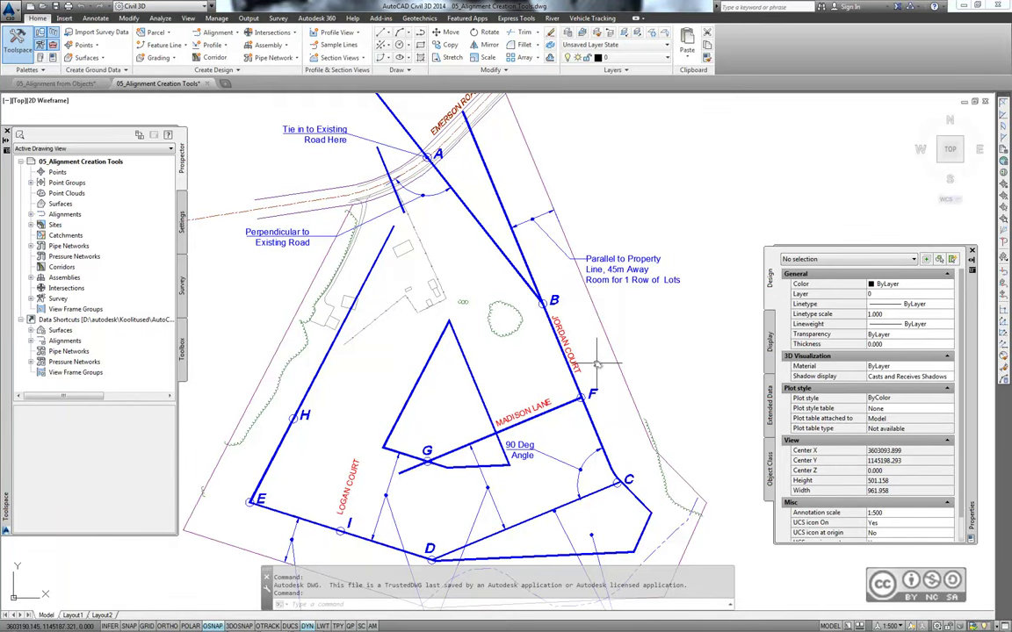
pyautogui.moveTo(476, 125); pyautogui.dragTo(532, 235, button='middle')
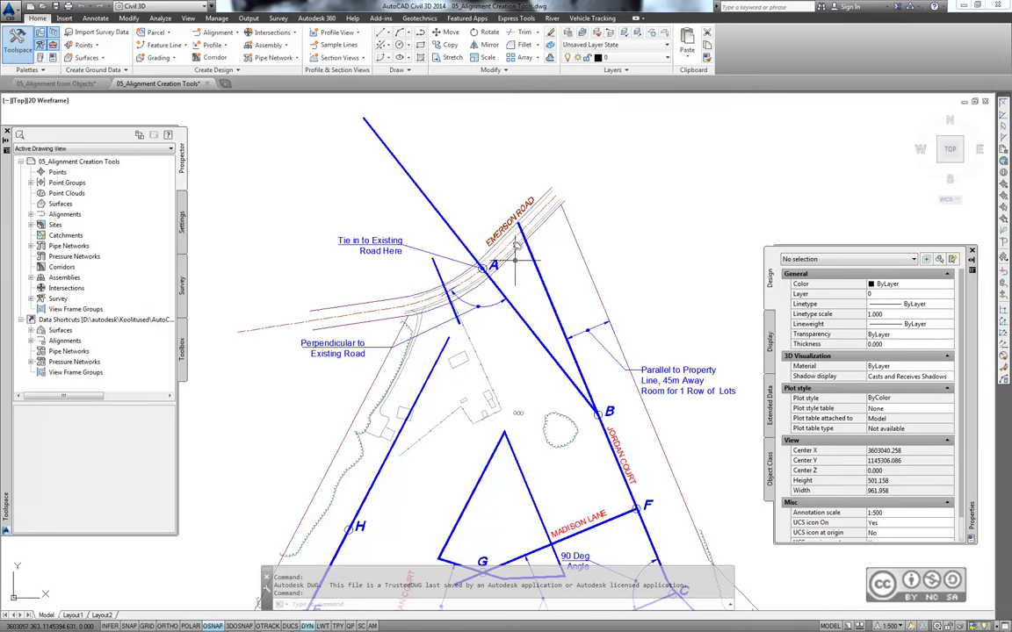
pyautogui.moveTo(479, 268); pyautogui.dragTo(476, 223, button='middle')
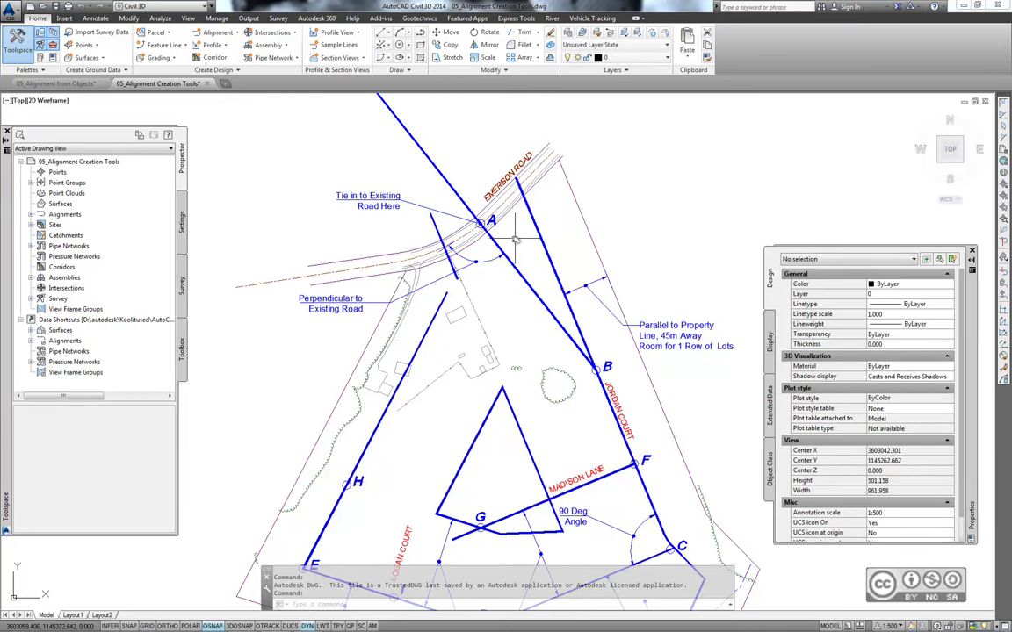
pyautogui.moveTo(606, 553); pyautogui.dragTo(565, 361, button='middle')
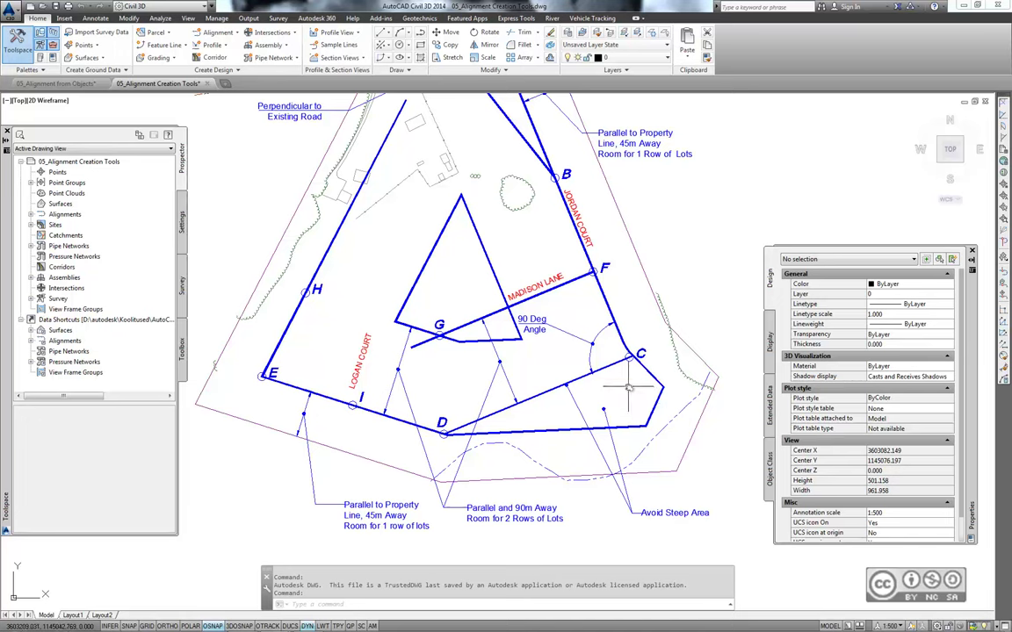
pyautogui.moveTo(536, 236); pyautogui.dragTo(551, 276, button='middle')
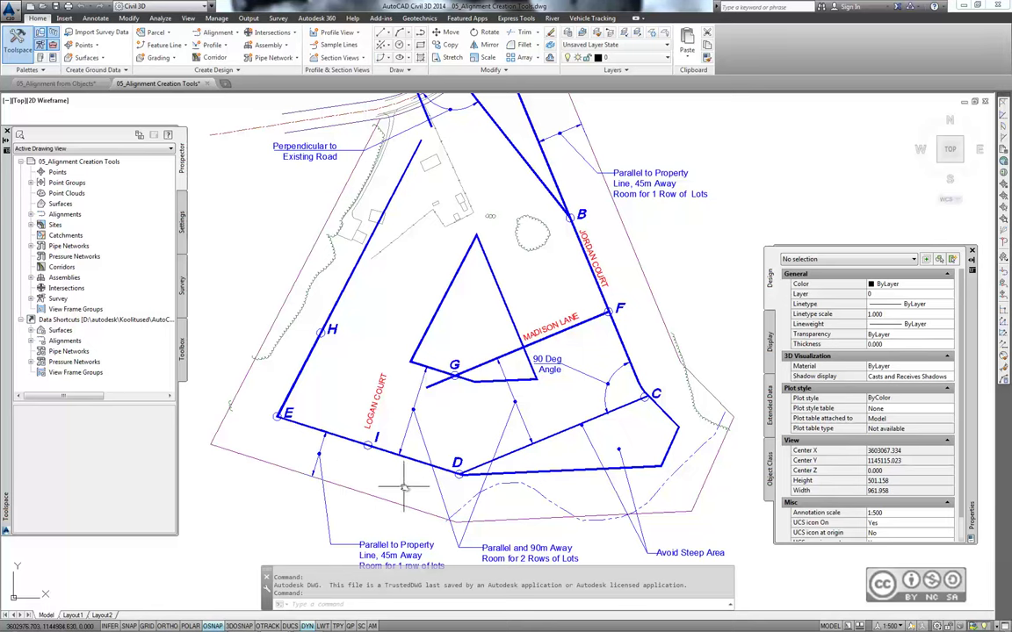
pyautogui.moveTo(404, 487); pyautogui.dragTo(405, 483, button='middle')
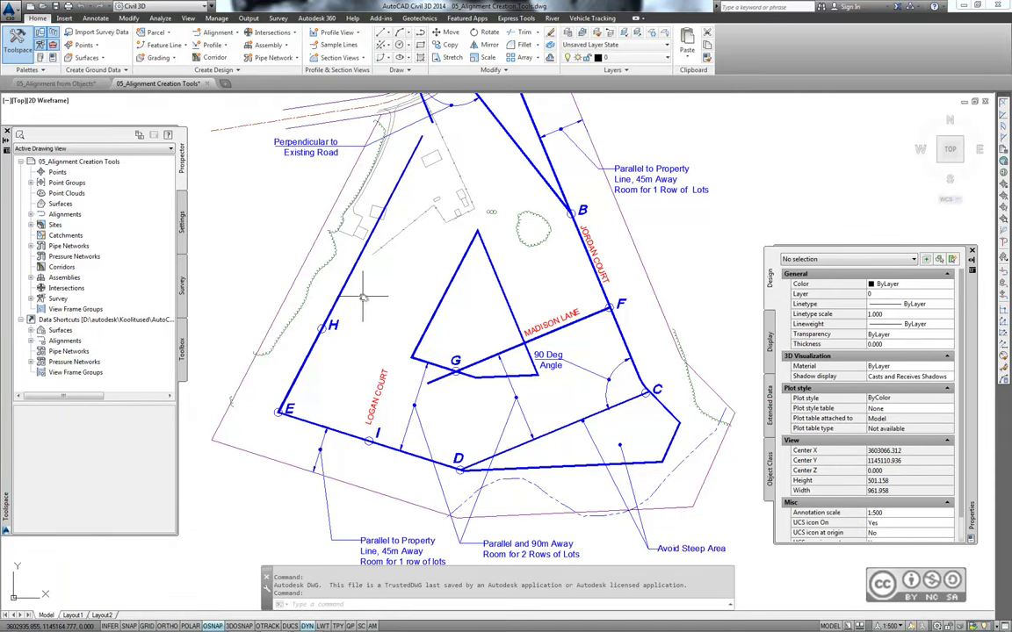
pyautogui.scroll(-3, 390, 290)
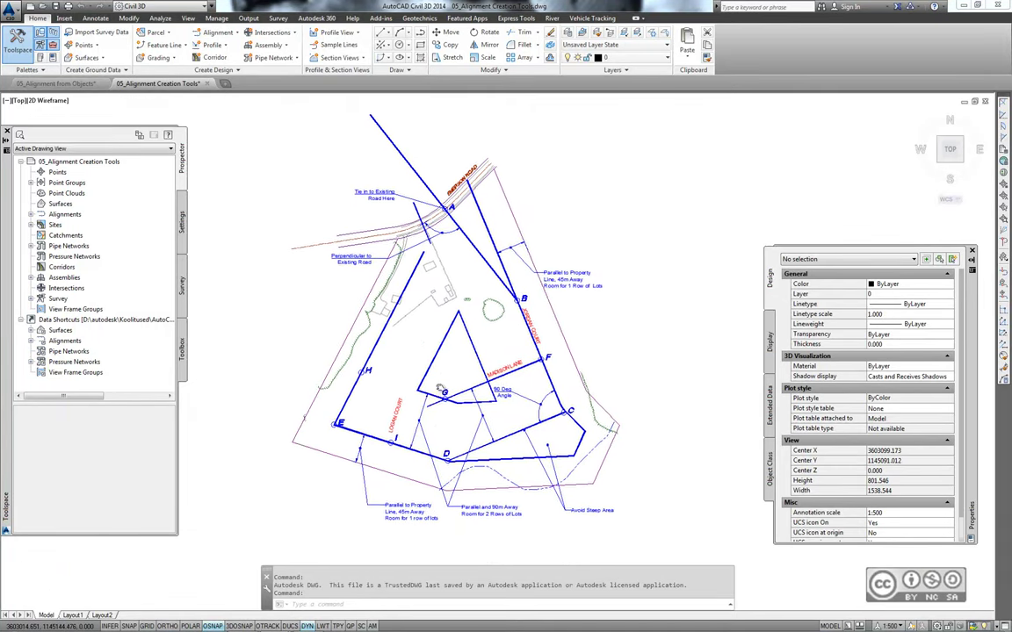
pyautogui.moveTo(444, 386); pyautogui.dragTo(450, 366, button='middle')
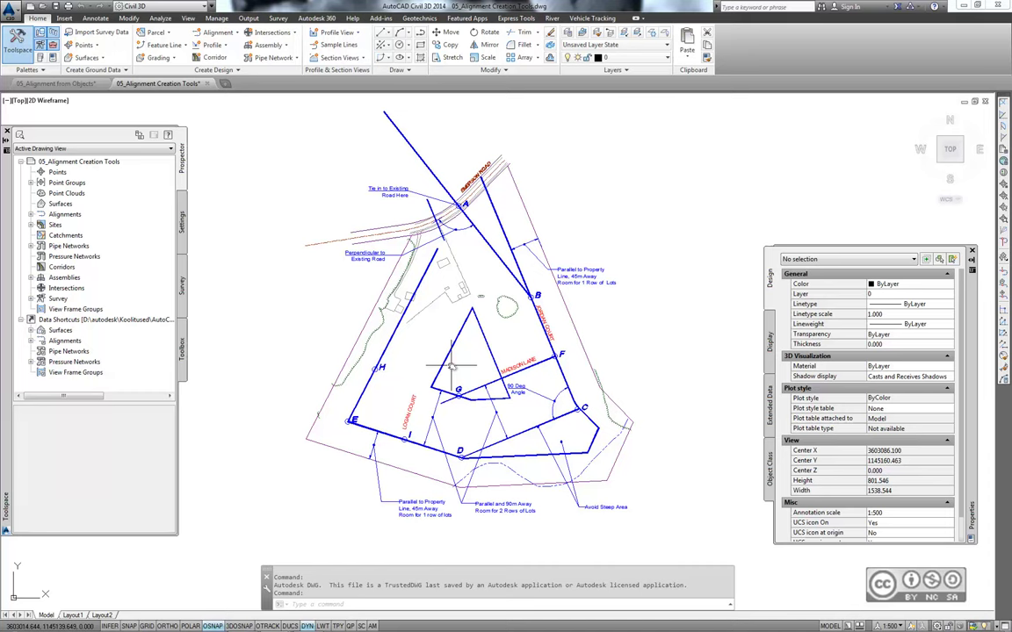
pyautogui.scroll(3, 474, 316)
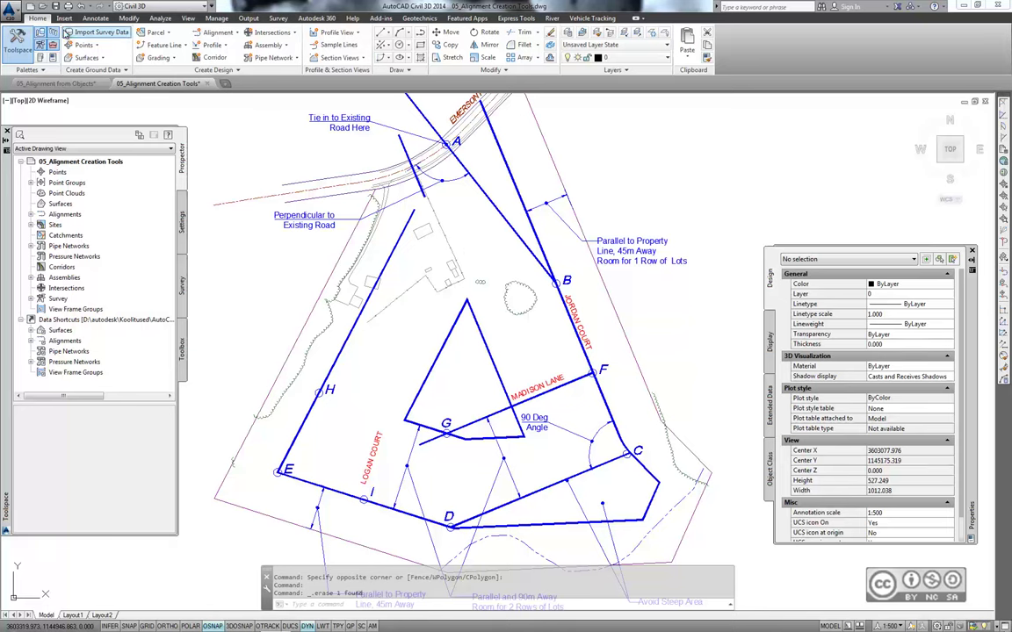
# - Launch Alignment Creation Tools and name the new layout alignment 'Jordan Court'
pyautogui.click(233, 34)
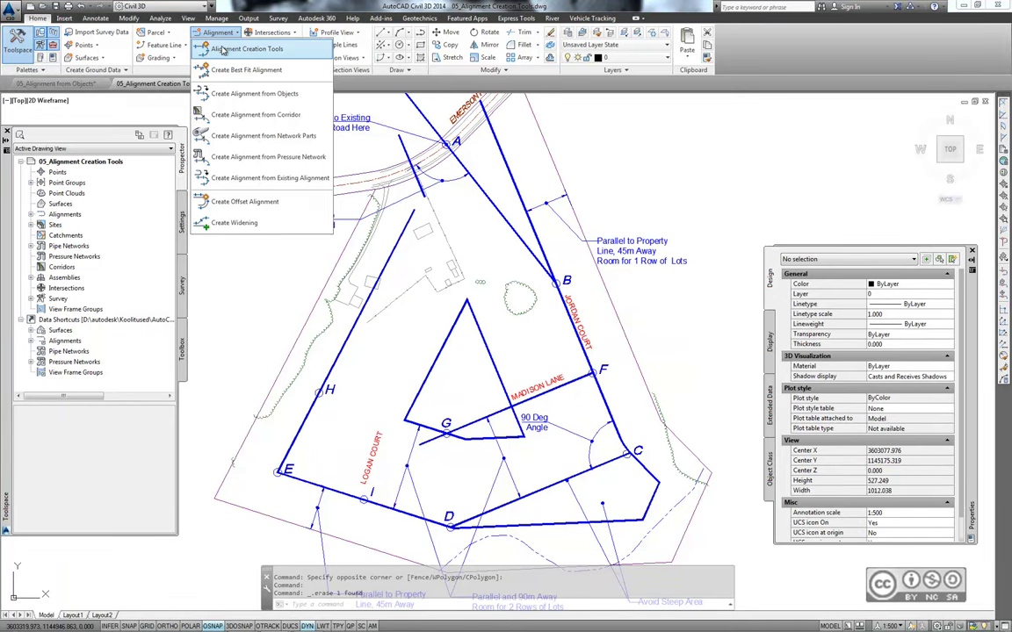
pyautogui.click(224, 50)
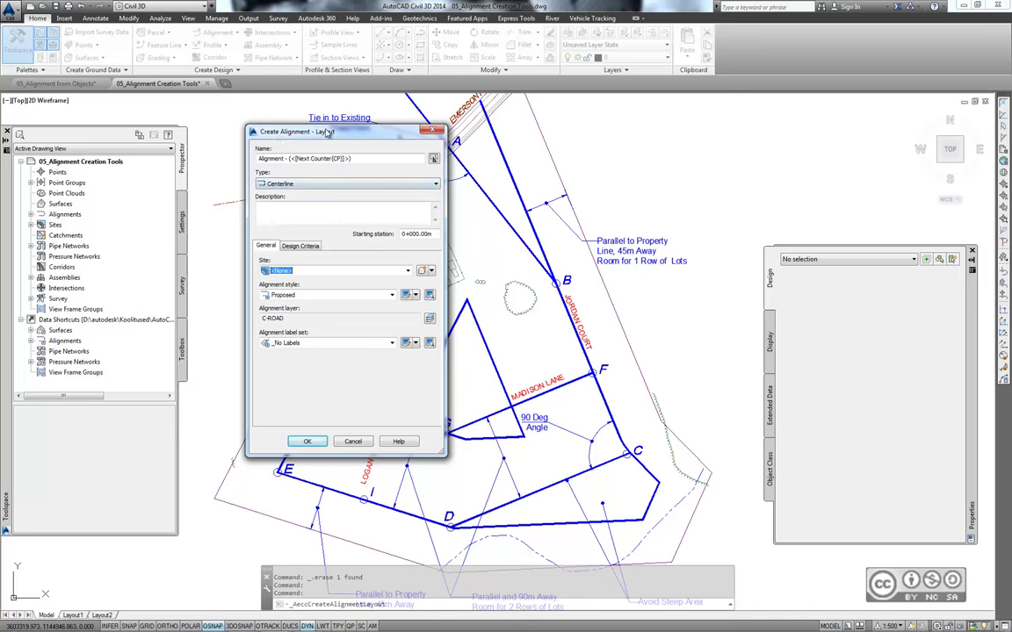
pyautogui.moveTo(311, 129); pyautogui.dragTo(305, 178)
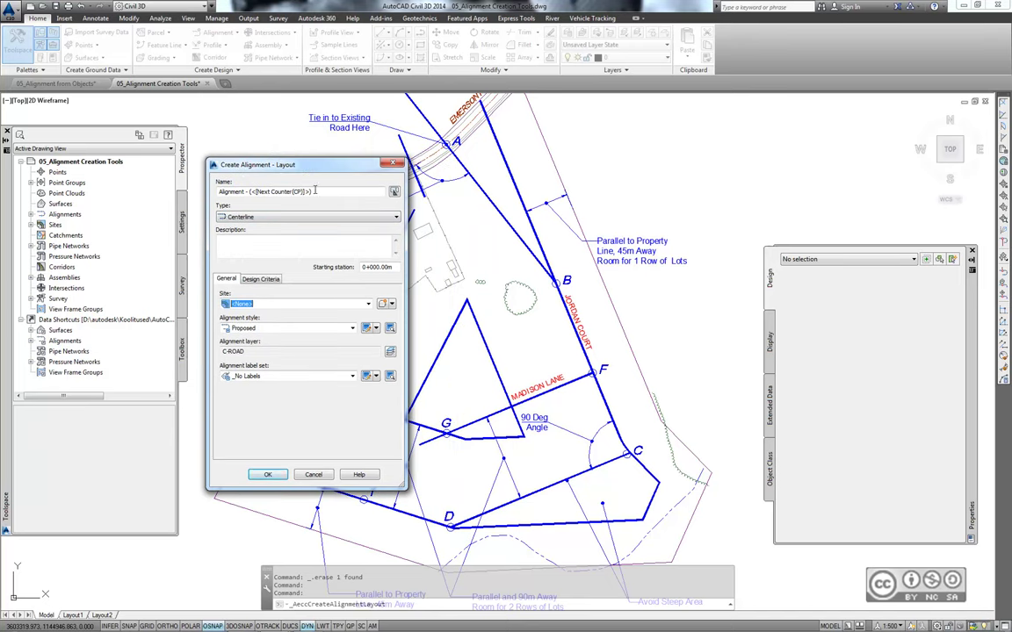
pyautogui.moveTo(220, 192); pyautogui.dragTo(351, 190)
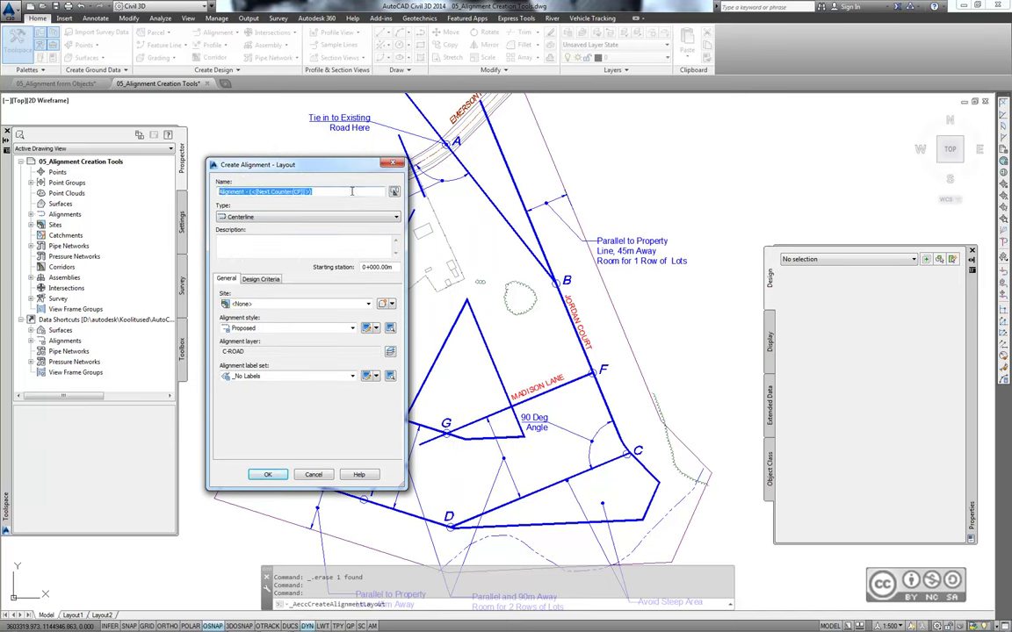
pyautogui.write('Jorda')
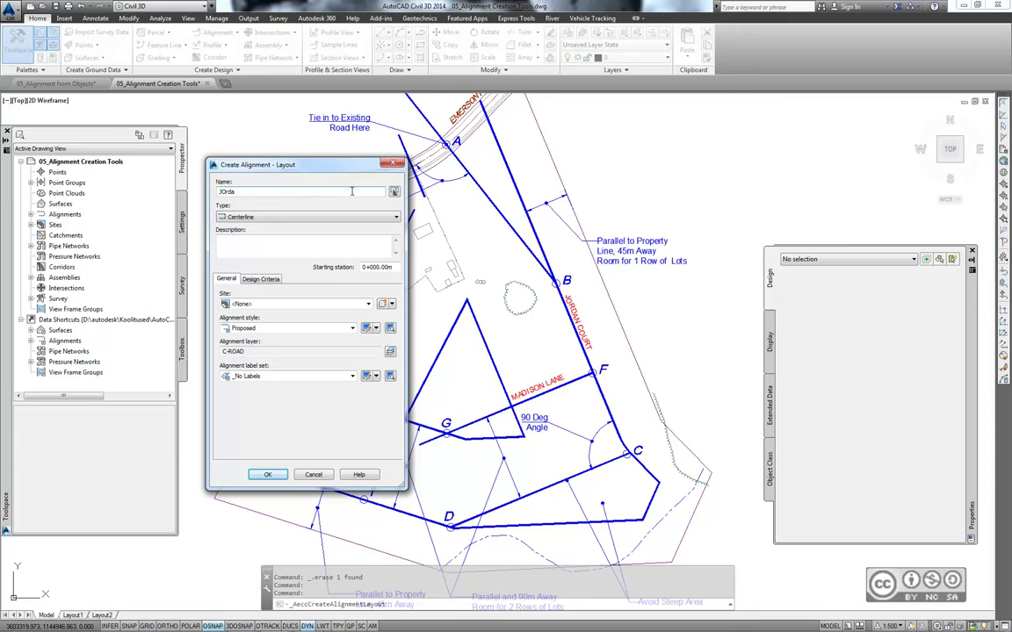
pyautogui.write('n CO')
pyautogui.press('BackSpace')
pyautogui.write('ourt')
pyautogui.click(267, 475)
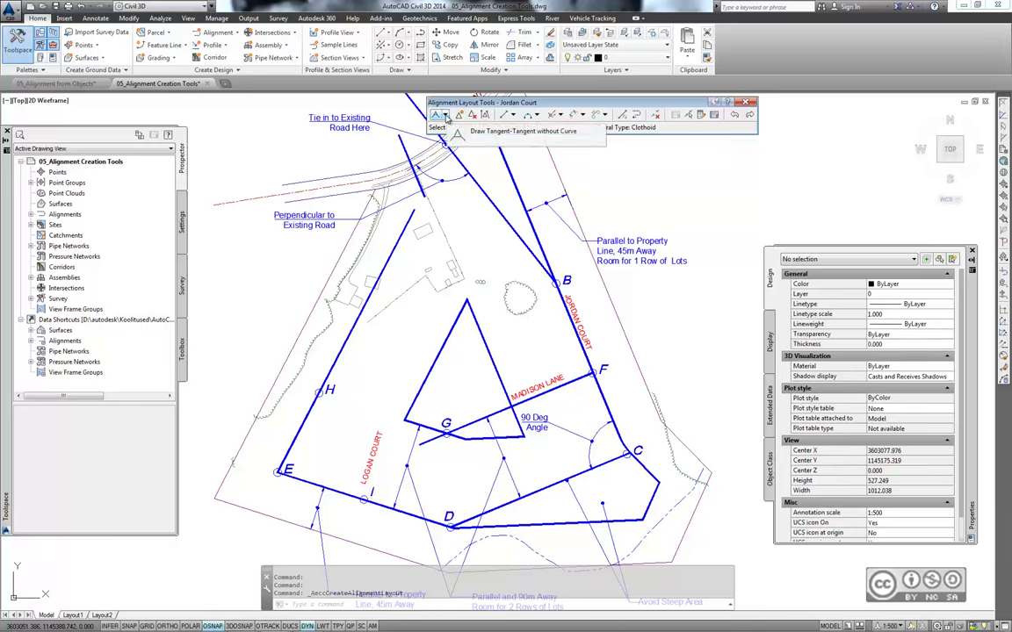
# - Using Tangent-Tangent (With curves), start Jordan Court at point A and add point B
pyautogui.click(446, 116)
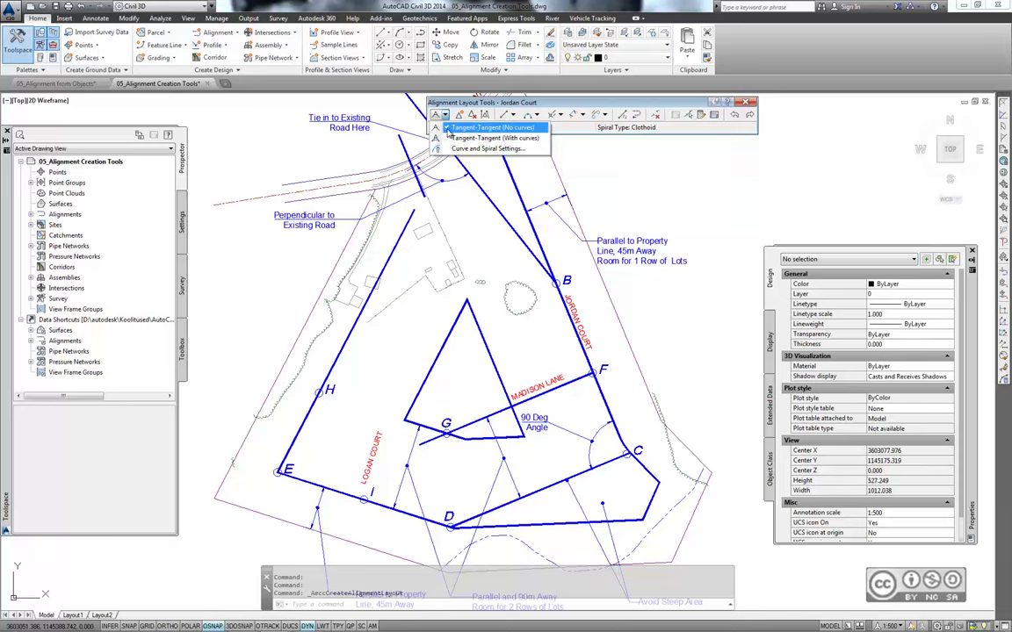
pyautogui.click(468, 140)
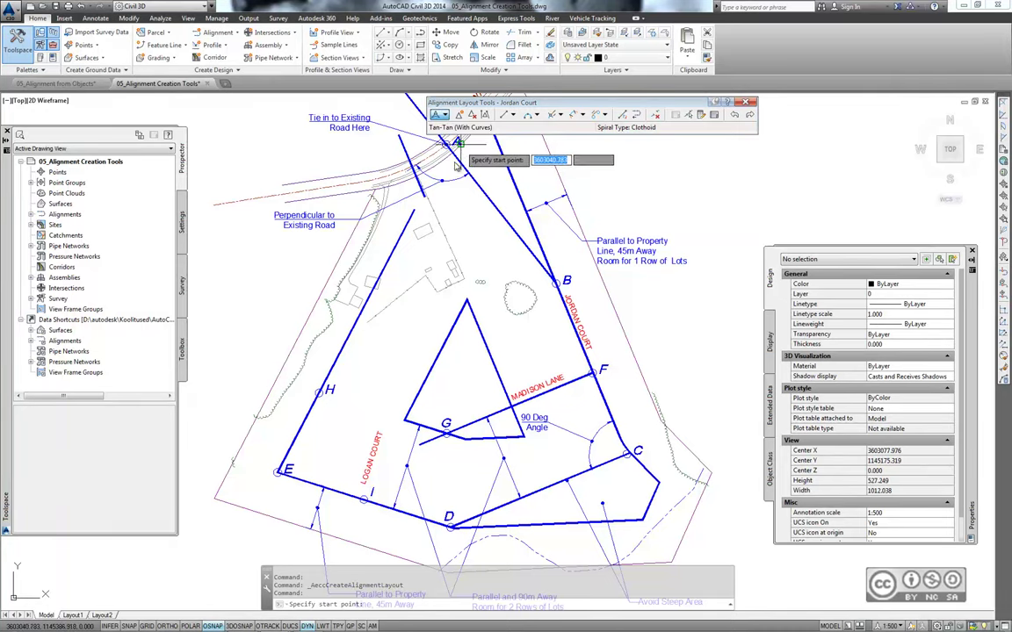
pyautogui.moveTo(448, 166); pyautogui.dragTo(403, 248, button='middle')
pyautogui.scroll(4, 402, 248)
pyautogui.scroll(2, 403, 249)
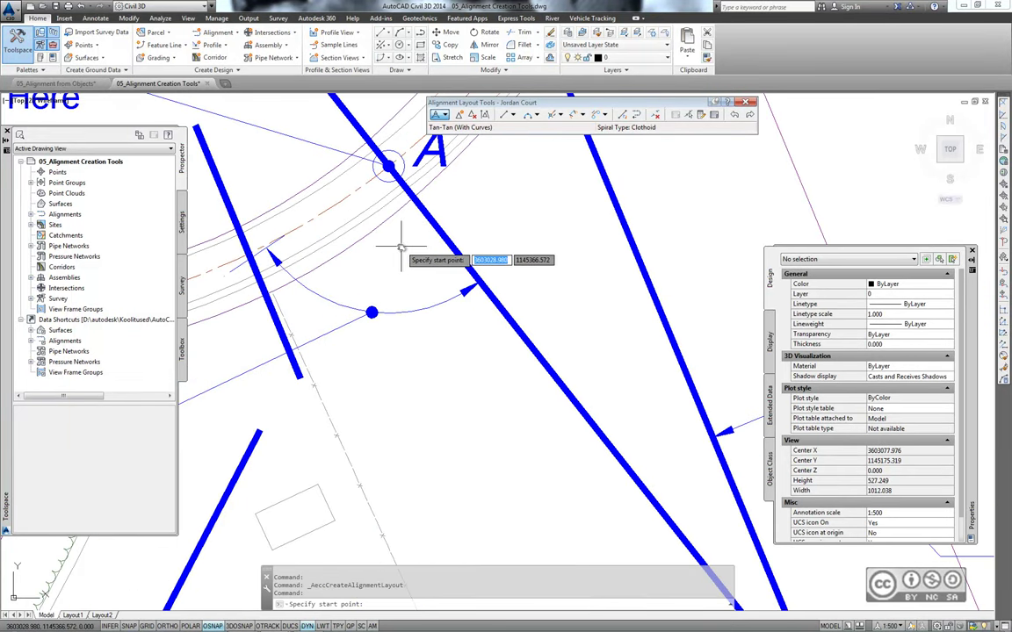
pyautogui.moveTo(463, 238); pyautogui.dragTo(452, 268, button='middle')
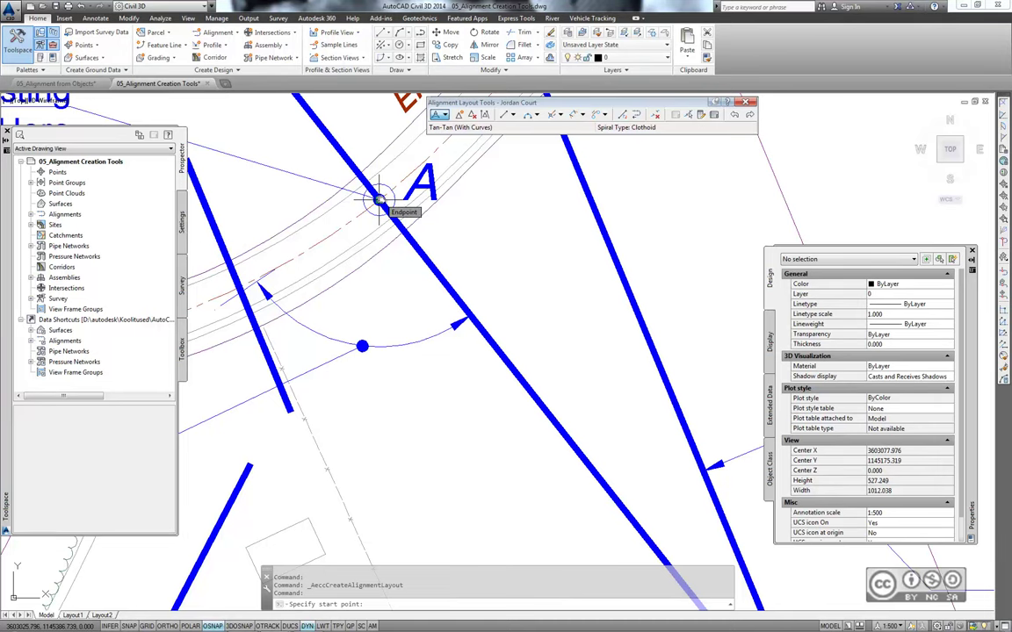
pyautogui.click(379, 201)
pyautogui.scroll(-5, 497, 296)
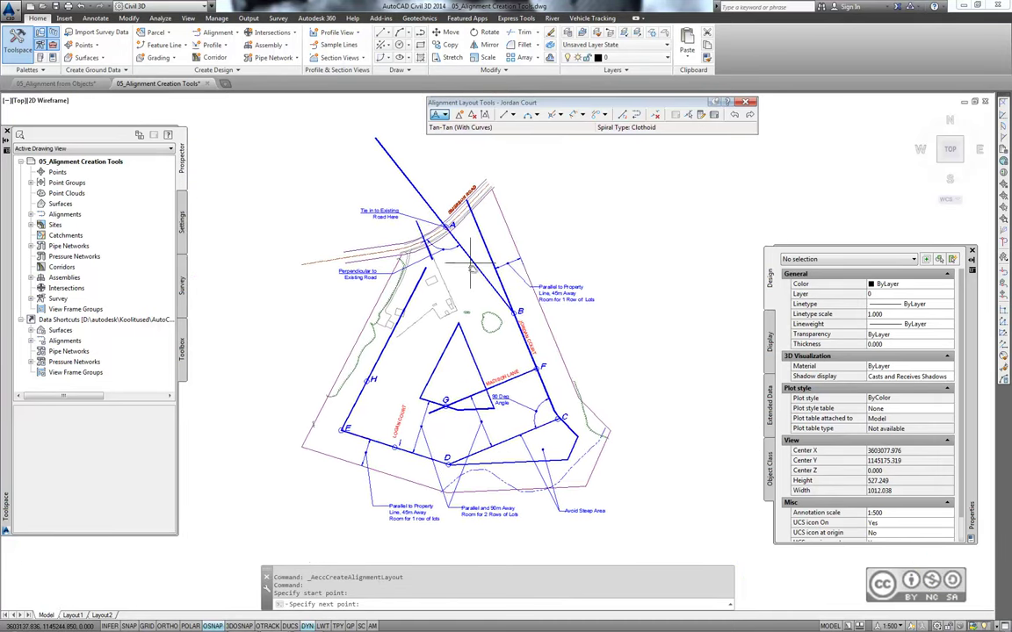
pyautogui.scroll(5, 497, 296)
pyautogui.scroll(3, 522, 346)
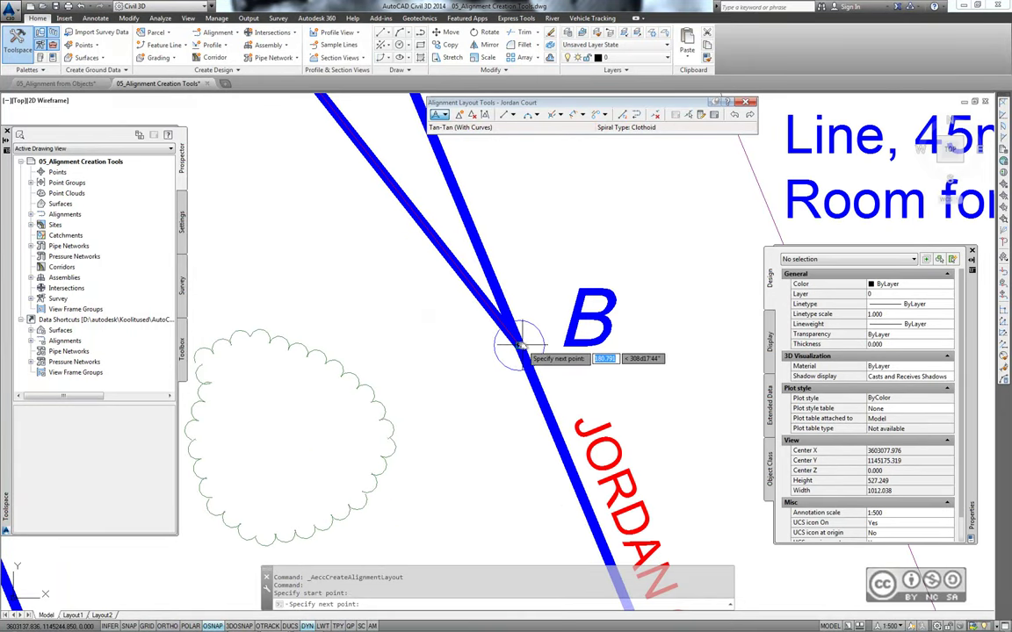
pyautogui.click(571, 379)
# - Continue the alignment through F, C and D, end it at E, and finish the layout
pyautogui.scroll(-3, 645, 420)
pyautogui.scroll(-1, 649, 351)
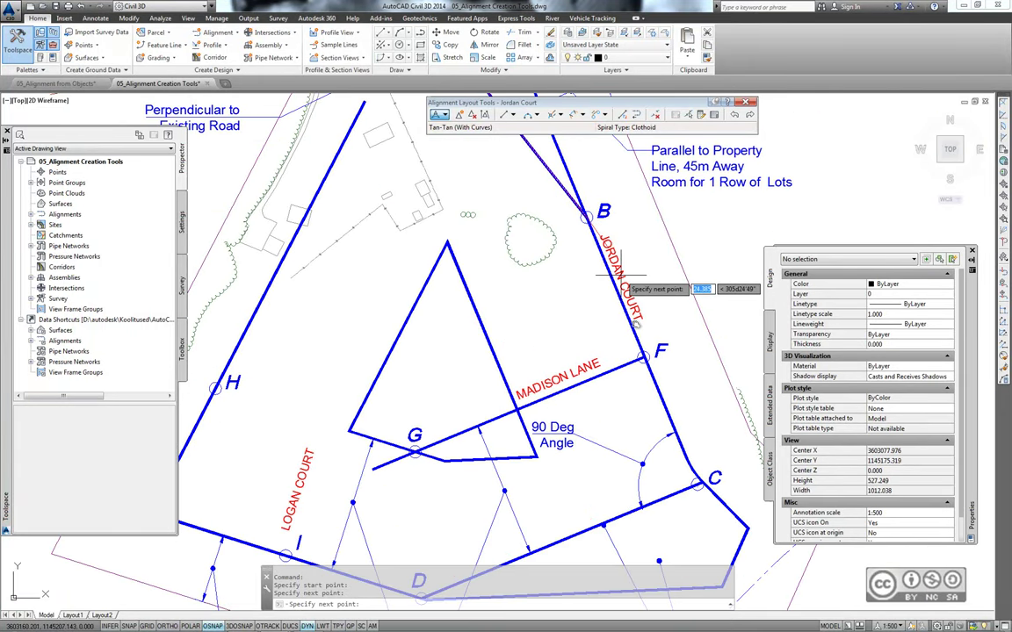
pyautogui.click(643, 353)
pyautogui.scroll(-1, 654, 325)
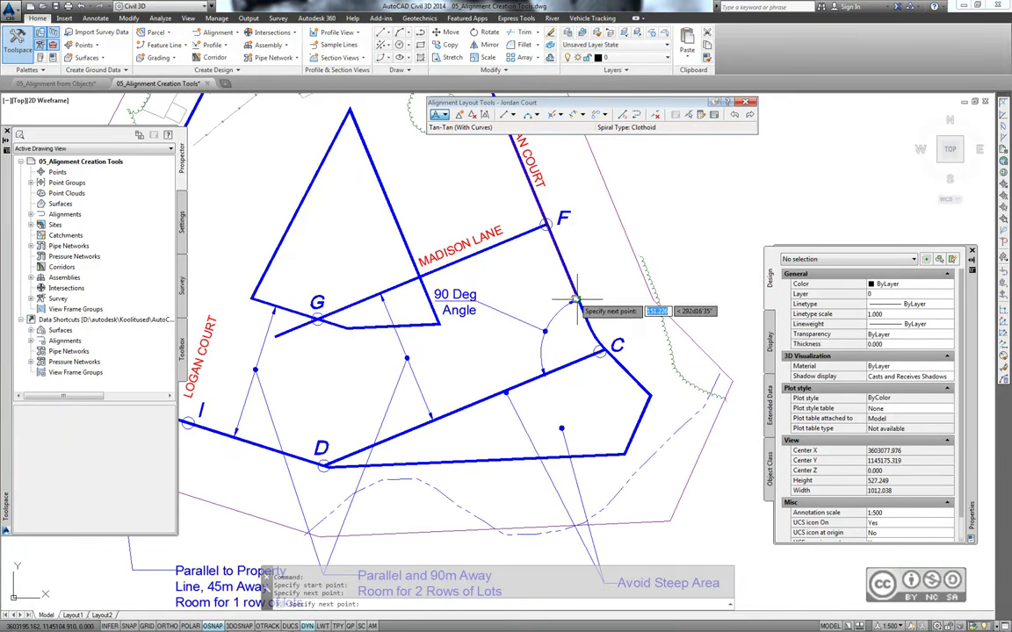
pyautogui.scroll(4, 571, 318)
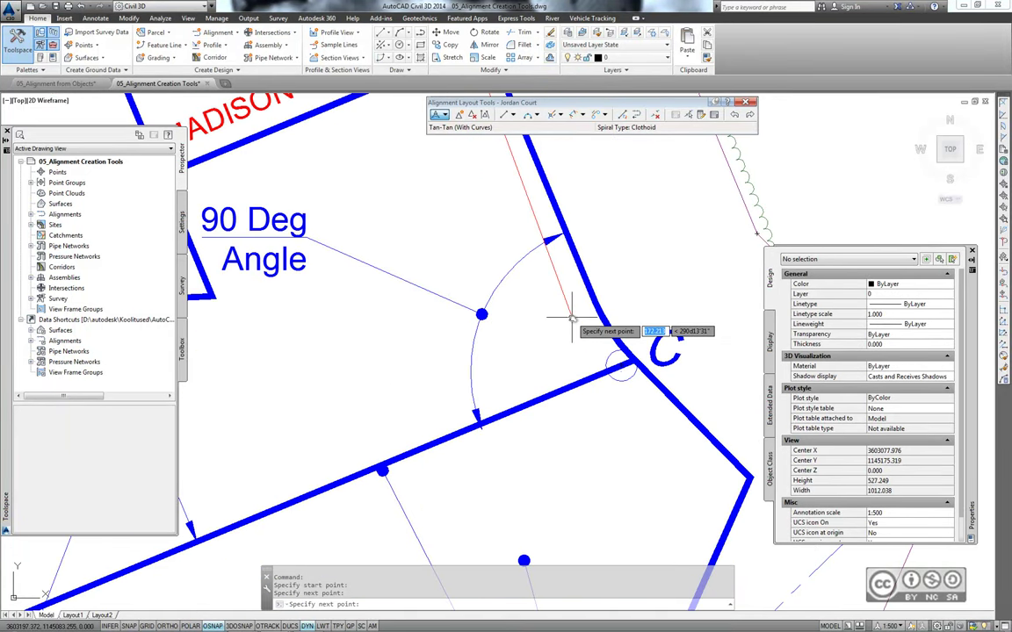
pyautogui.click(620, 364)
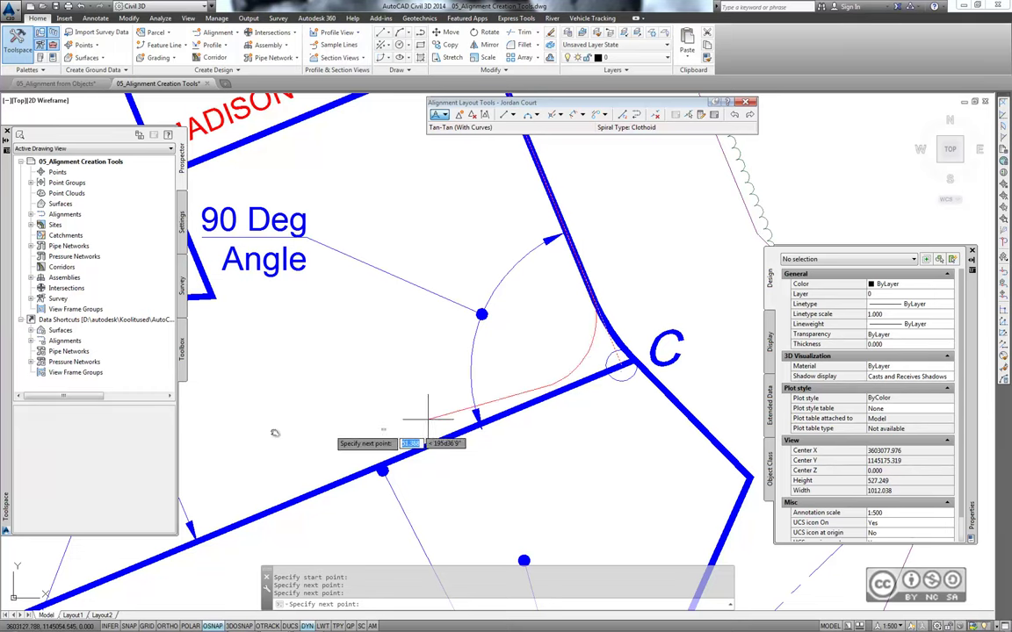
pyautogui.moveTo(316, 430); pyautogui.dragTo(717, 231, button='middle')
pyautogui.click(318, 457)
pyautogui.moveTo(317, 458); pyautogui.dragTo(745, 519, button='middle')
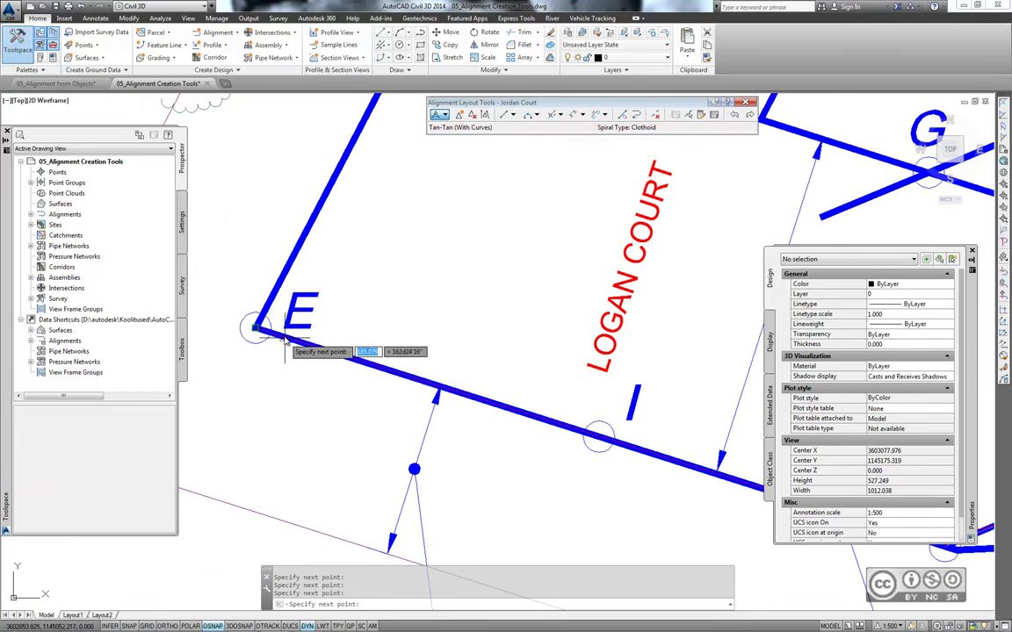
pyautogui.moveTo(500, 429)
pyautogui.mouseDown(button='middle')
pyautogui.moveTo(464, 368)
pyautogui.moveTo(591, 398)
pyautogui.mouseUp(button='middle')
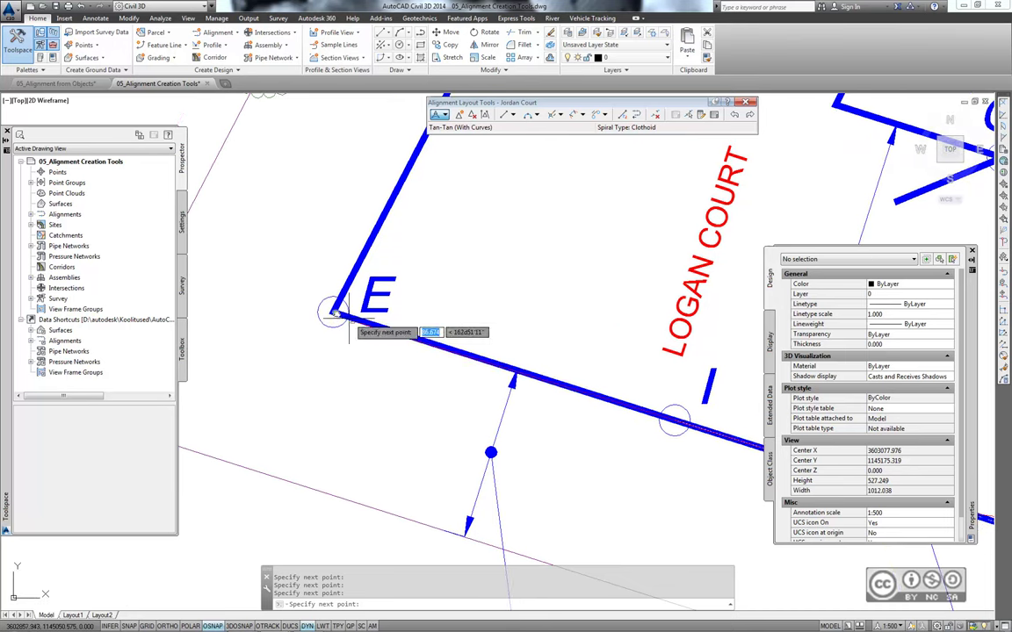
pyautogui.click(332, 312)
pyautogui.scroll(3, 332, 312)
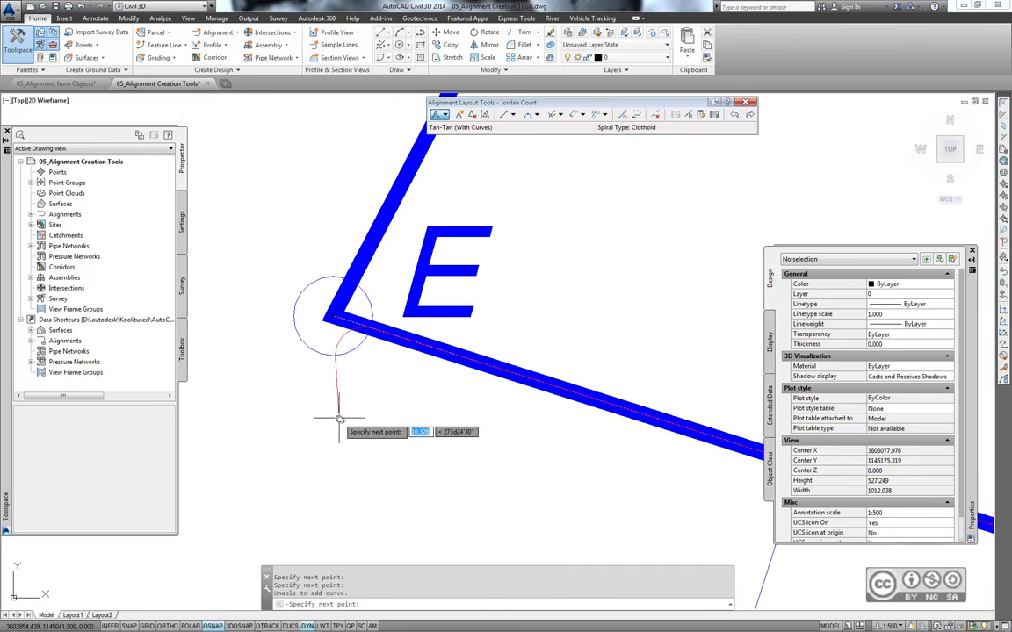
pyautogui.press('Return')
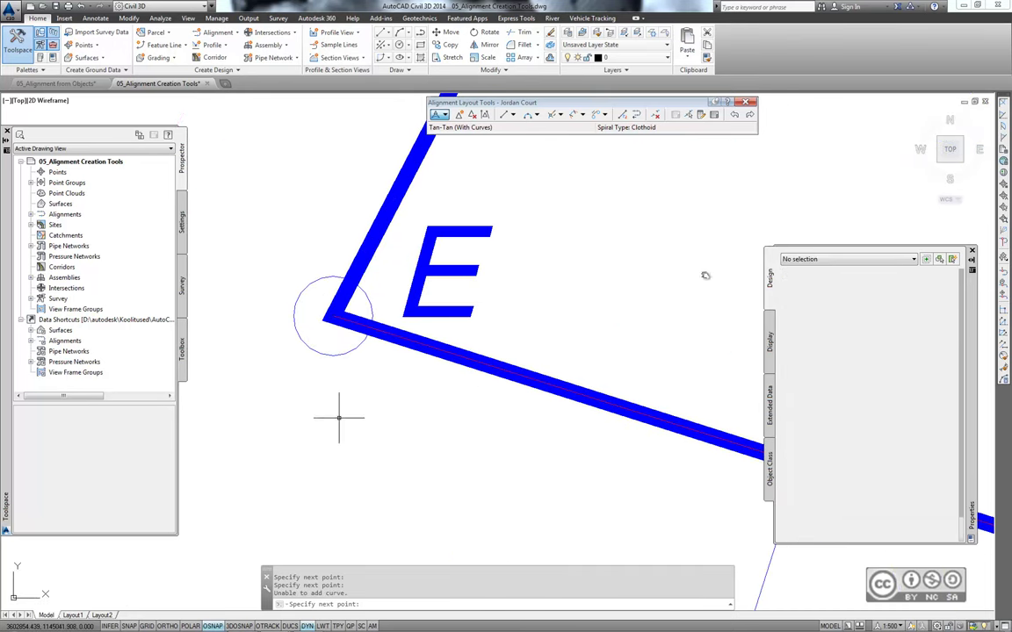
pyautogui.scroll(-2, 517, 262)
pyautogui.scroll(-2, 549, 280)
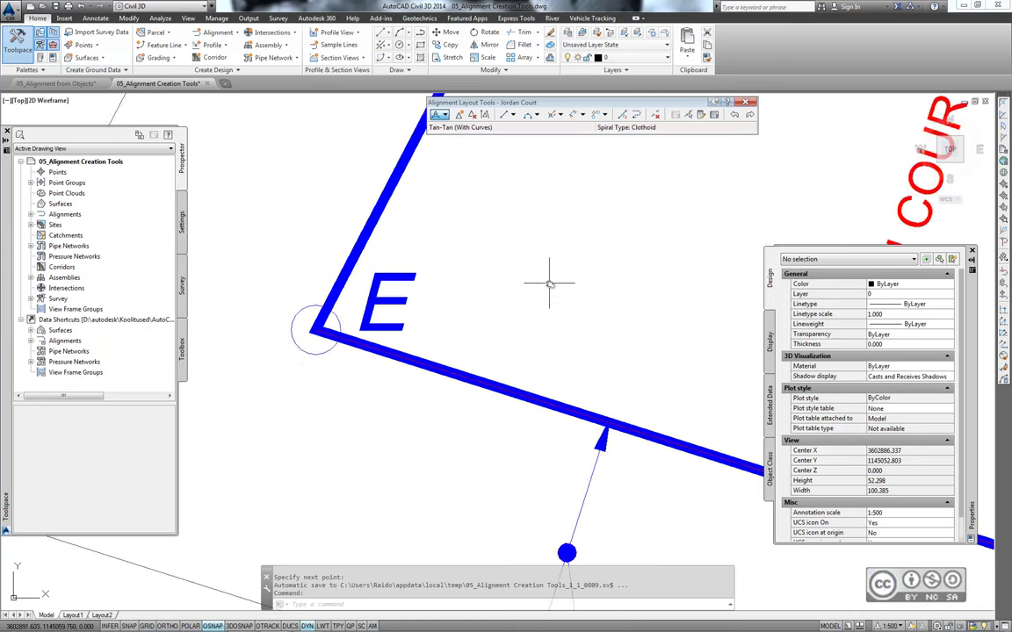
pyautogui.scroll(-2, 549, 281)
pyautogui.scroll(-1, 498, 329)
pyautogui.scroll(-3, 498, 329)
pyautogui.scroll(1, 354, 286)
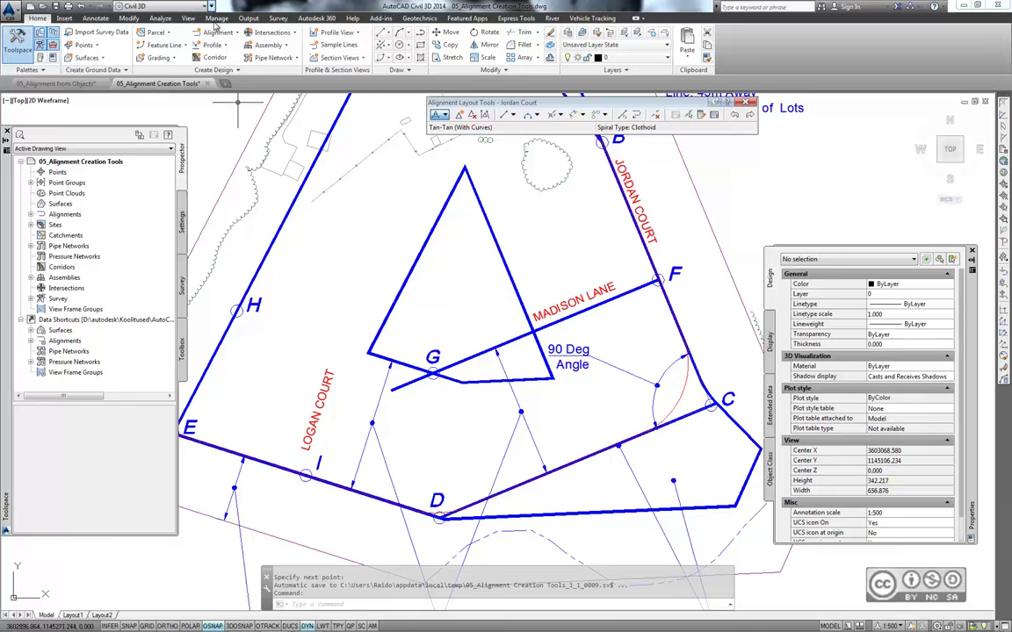
# - Create a new alignment named 'Madison Lane'
pyautogui.click(216, 33)
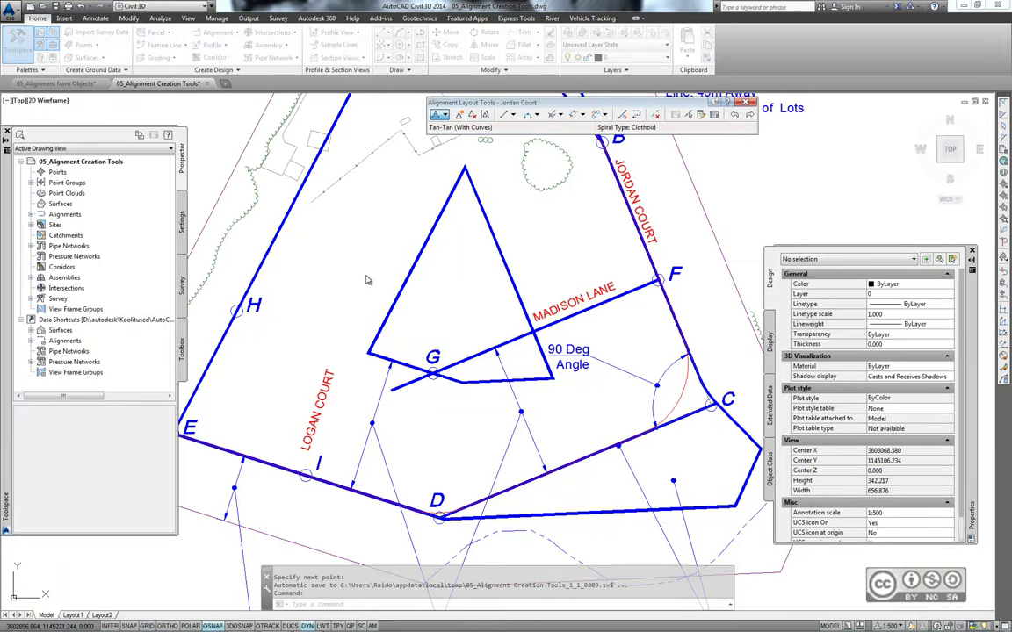
pyautogui.click(264, 191)
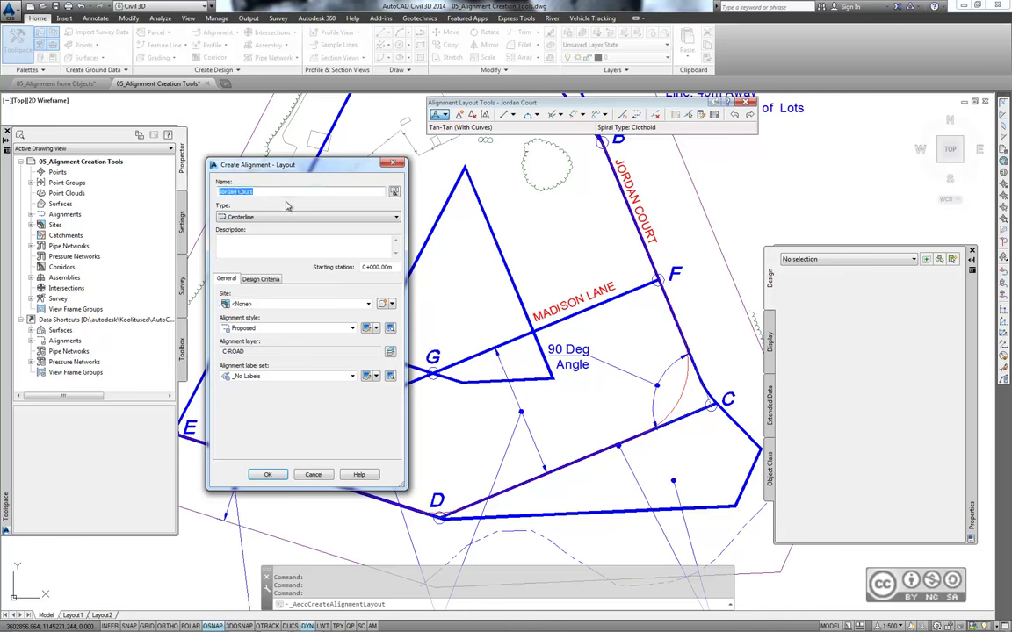
pyautogui.write('Madison Lane')
pyautogui.click(268, 475)
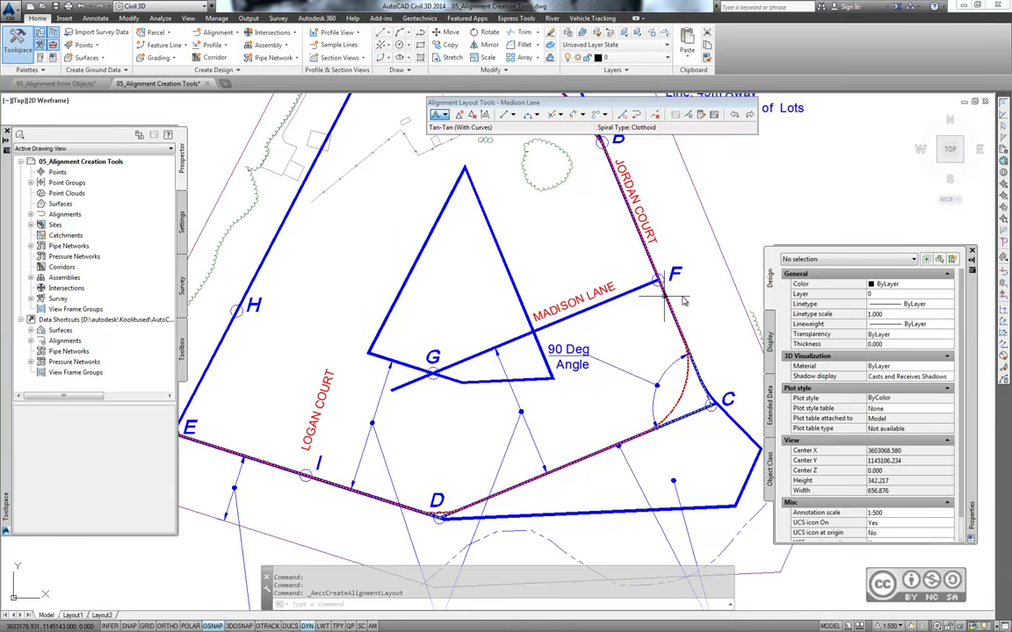
# - Lay out tangents with curves from point F through G to H
pyautogui.scroll(4, 676, 298)
pyautogui.click(446, 116)
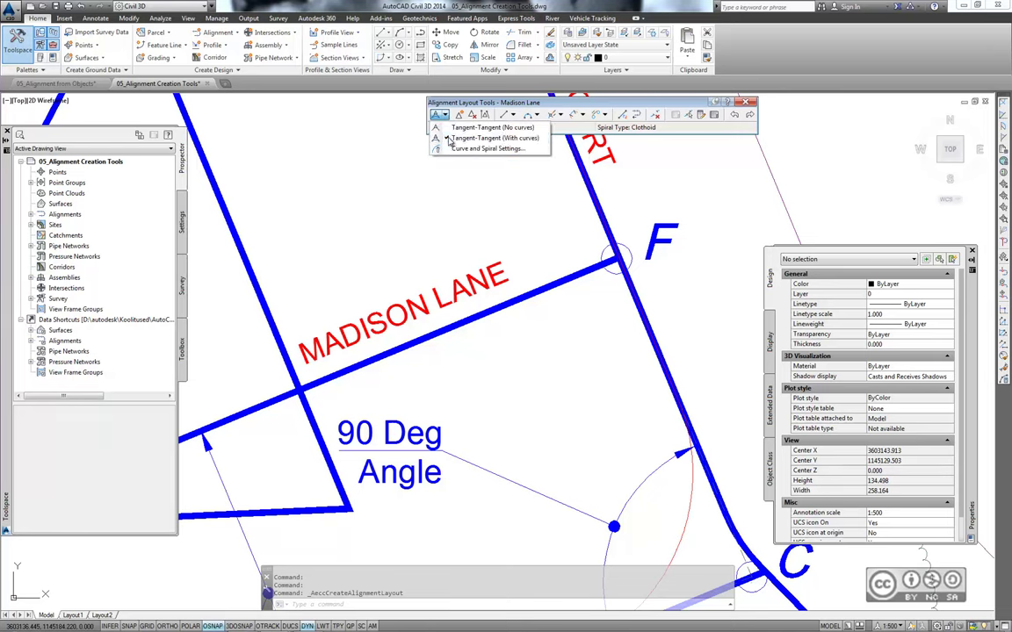
pyautogui.click(465, 139)
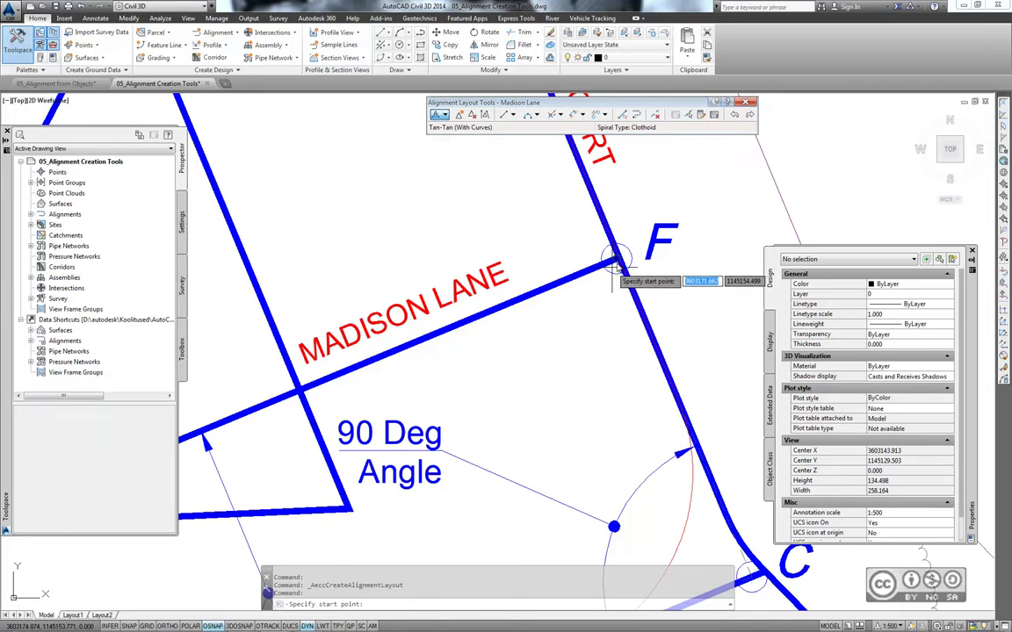
pyautogui.click(618, 261)
pyautogui.scroll(3, 617, 261)
pyautogui.scroll(-5, 440, 309)
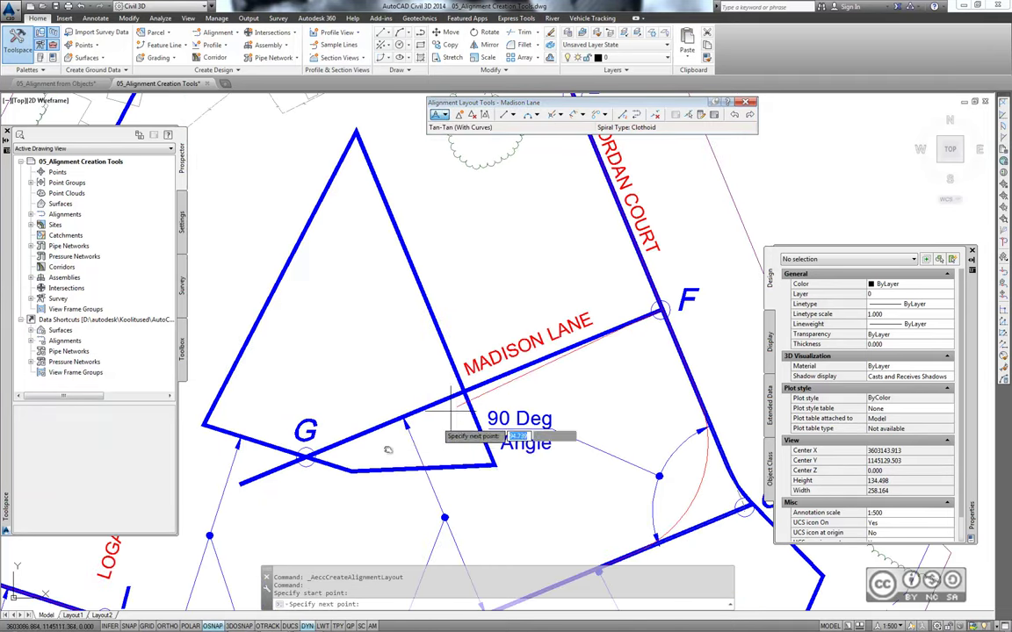
pyautogui.scroll(4, 436, 392)
pyautogui.click(437, 392)
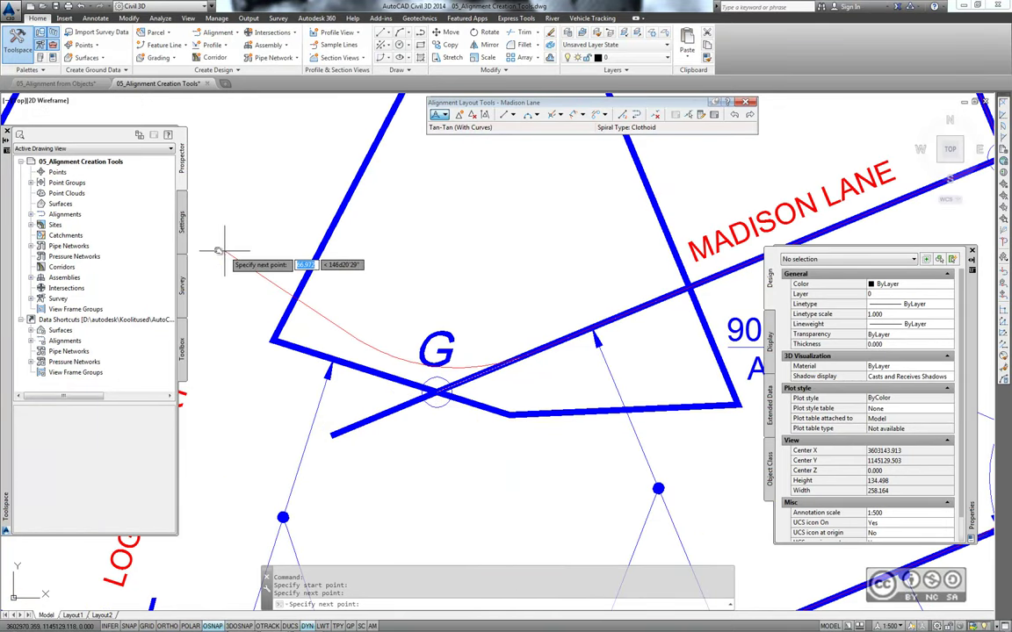
pyautogui.moveTo(215, 253); pyautogui.dragTo(379, 290, button='middle')
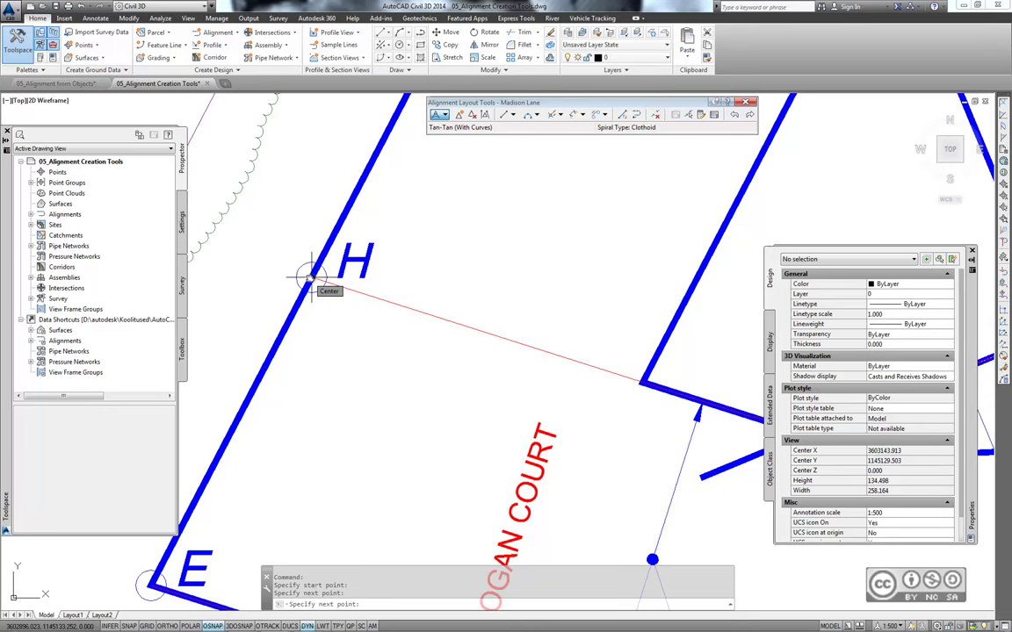
pyautogui.click(309, 278)
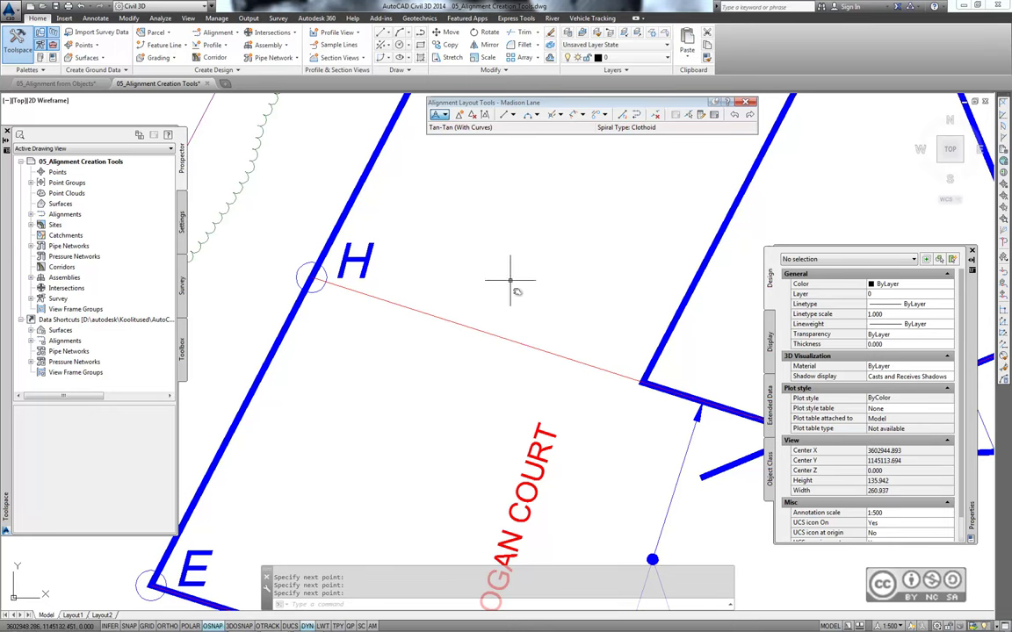
pyautogui.moveTo(509, 281); pyautogui.dragTo(385, 271, button='middle')
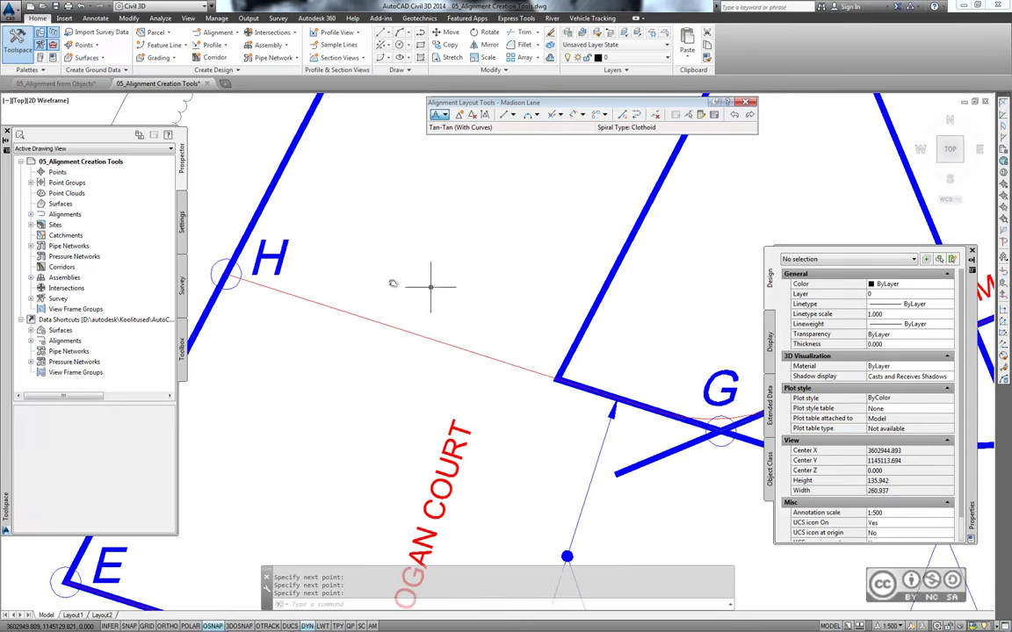
# - Create a new alignment named 'Logan Court'
pyautogui.click(227, 33)
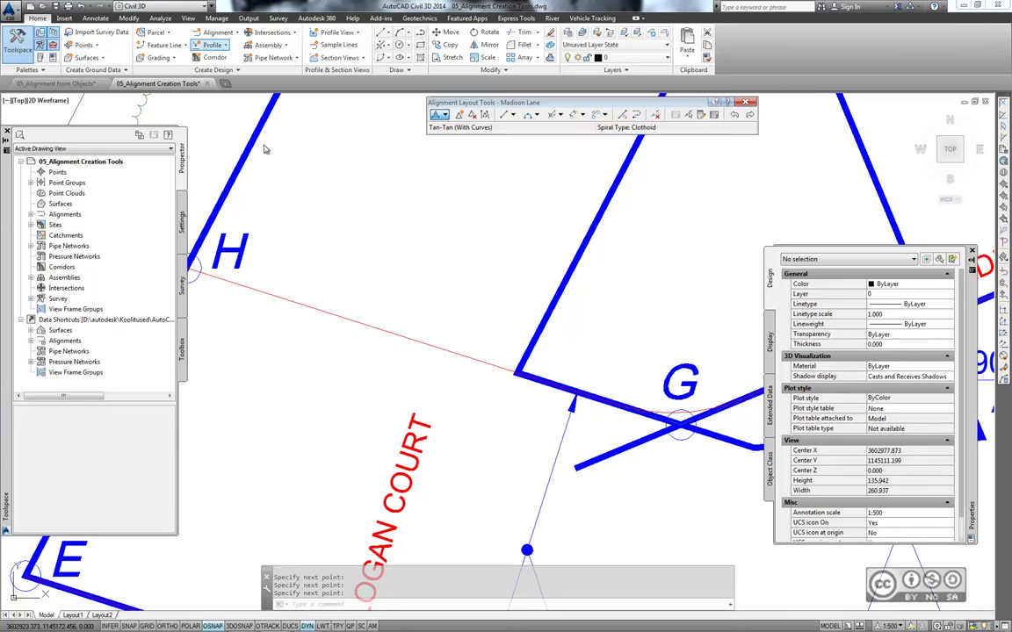
pyautogui.doubleClick(265, 192)
pyautogui.click(237, 192)
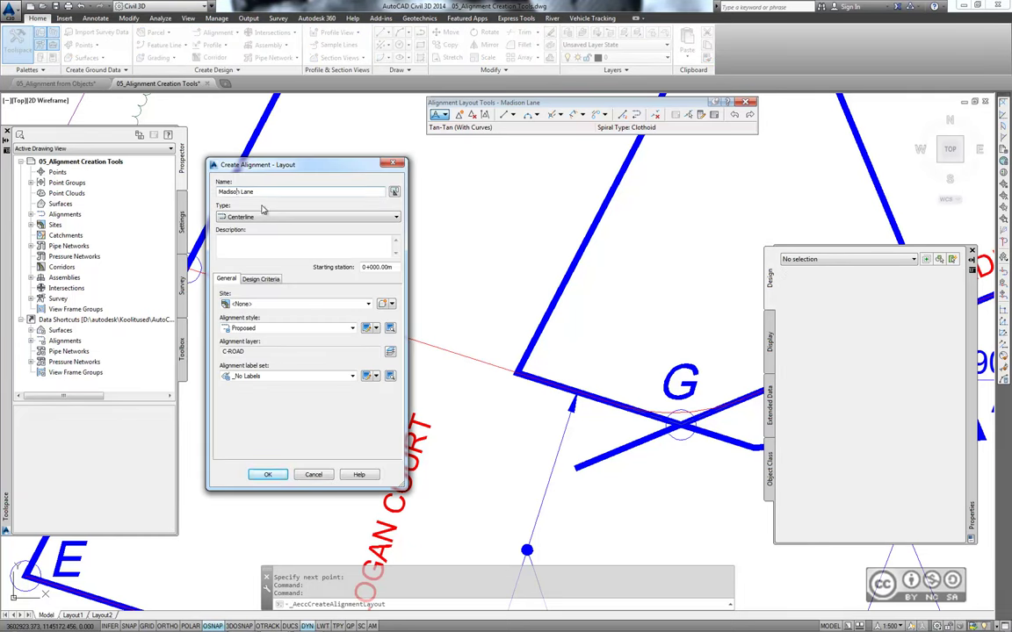
pyautogui.write('Logan Court')
pyautogui.click(267, 474)
# - With Ortho on, run a tangent from point I perpendicular onto Madison Lane
pyautogui.moveTo(432, 471); pyautogui.dragTo(472, 269, button='middle')
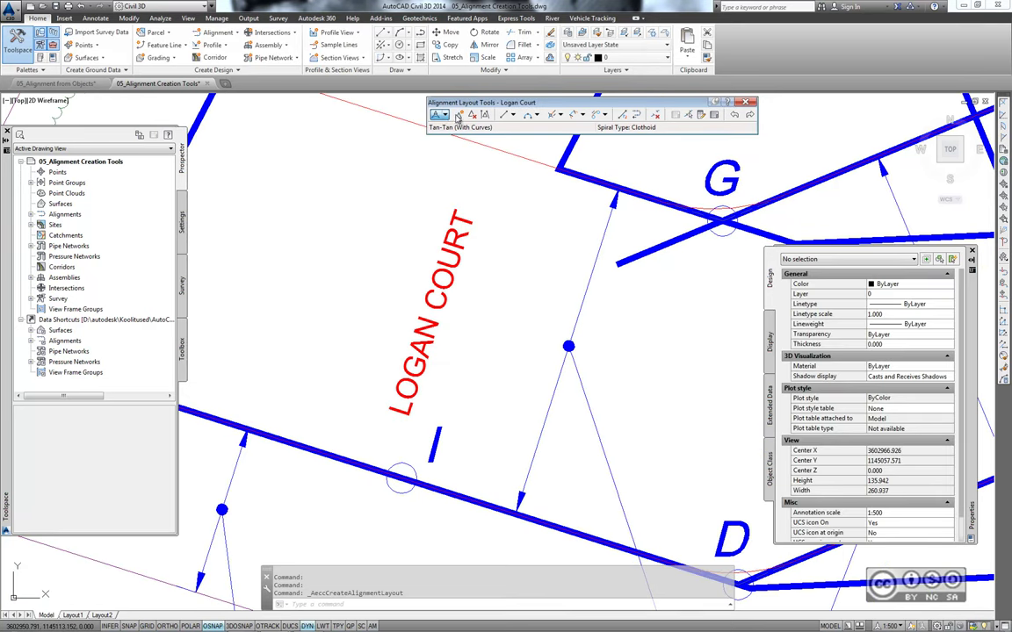
pyautogui.click(445, 115)
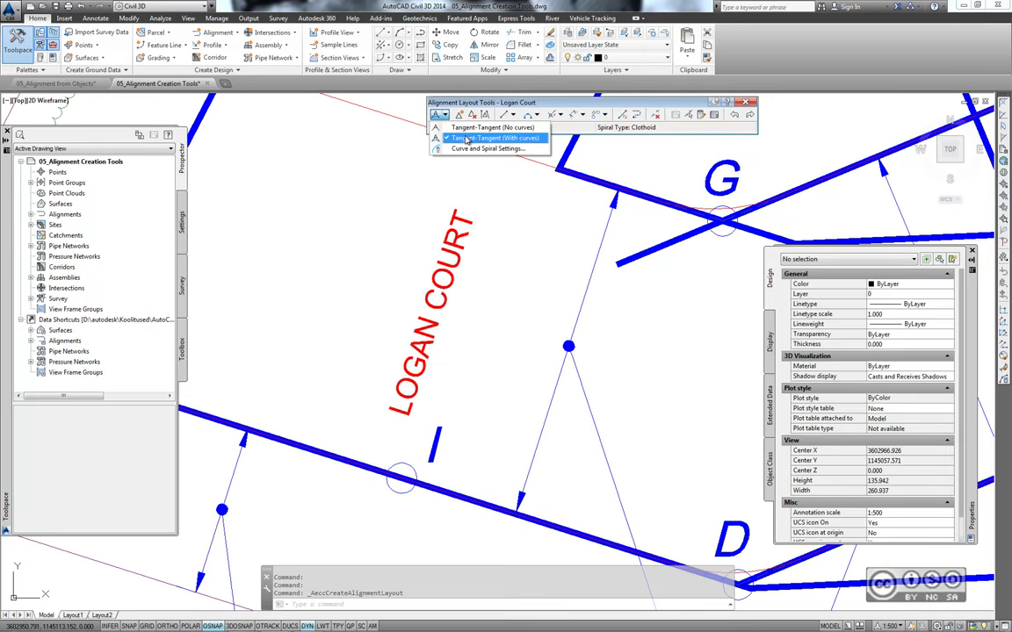
pyautogui.click(467, 138)
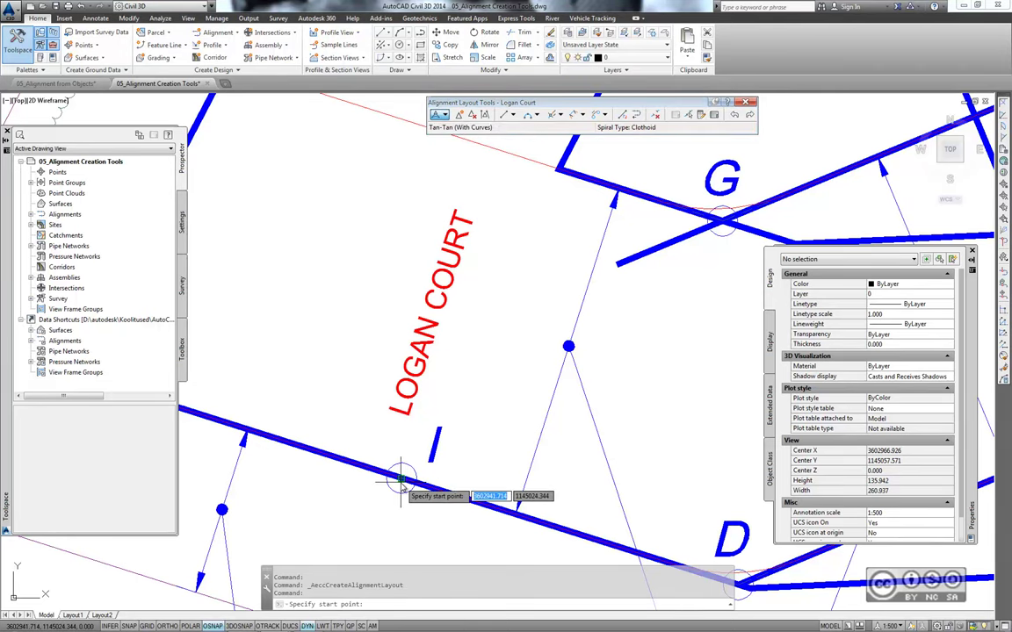
pyautogui.click(400, 478)
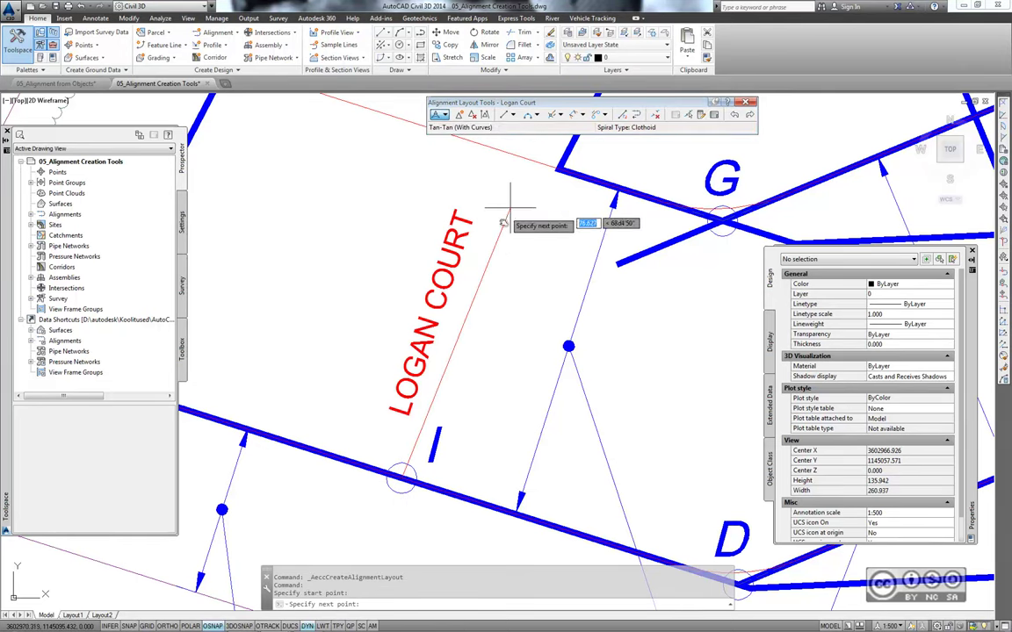
pyautogui.moveTo(509, 221)
pyautogui.mouseDown(button='middle')
pyautogui.moveTo(420, 355)
pyautogui.moveTo(325, 355)
pyautogui.mouseUp(button='middle')
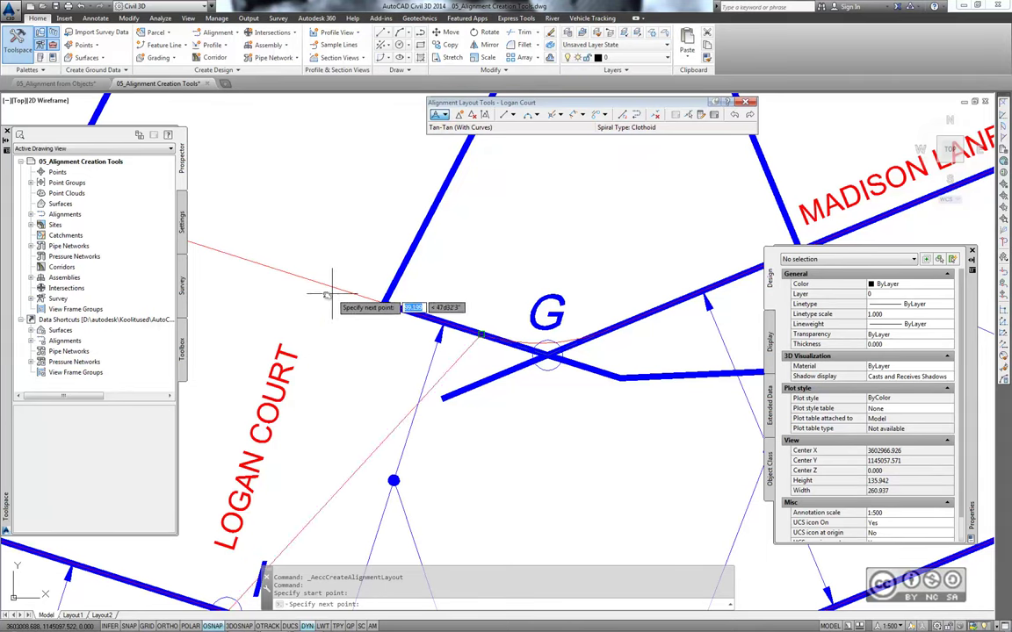
pyautogui.press('F8')
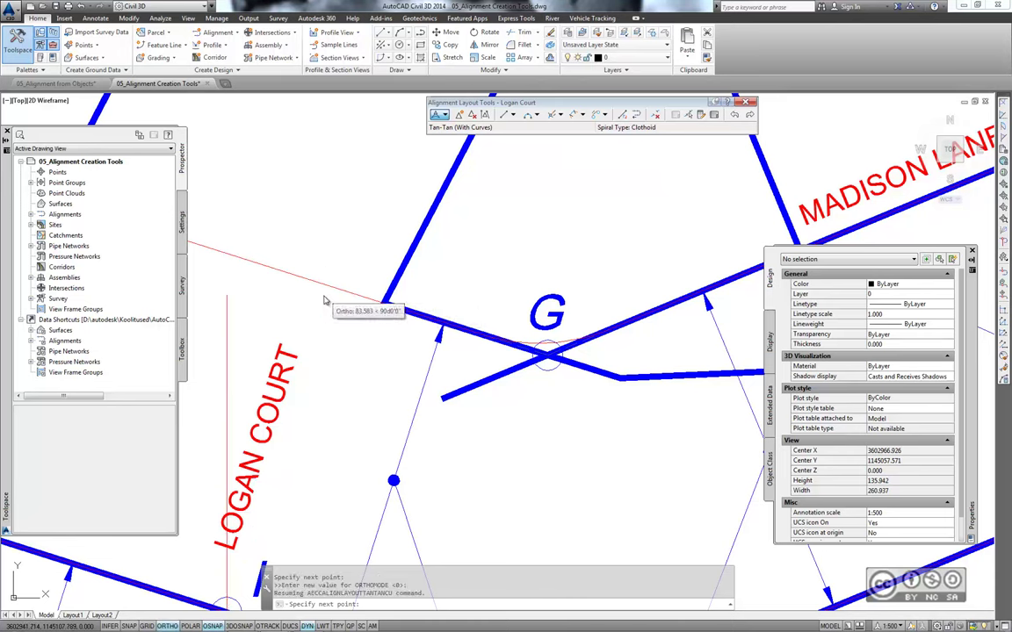
pyautogui.keyDown('shift'); pyautogui.rightClick(324, 301); pyautogui.keyUp('shift')
pyautogui.click(365, 457)
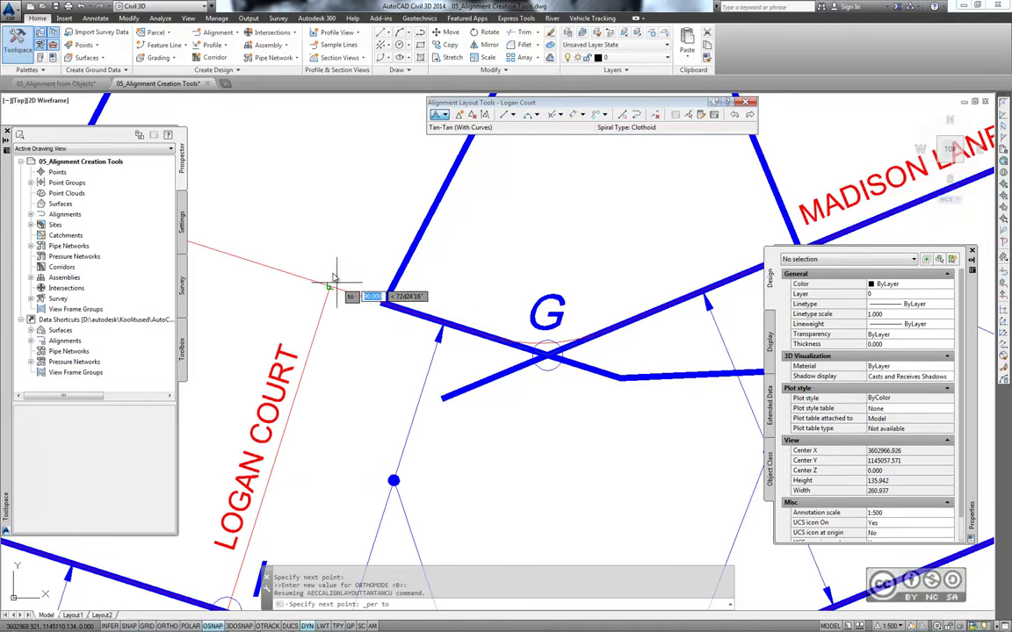
pyautogui.click(384, 254)
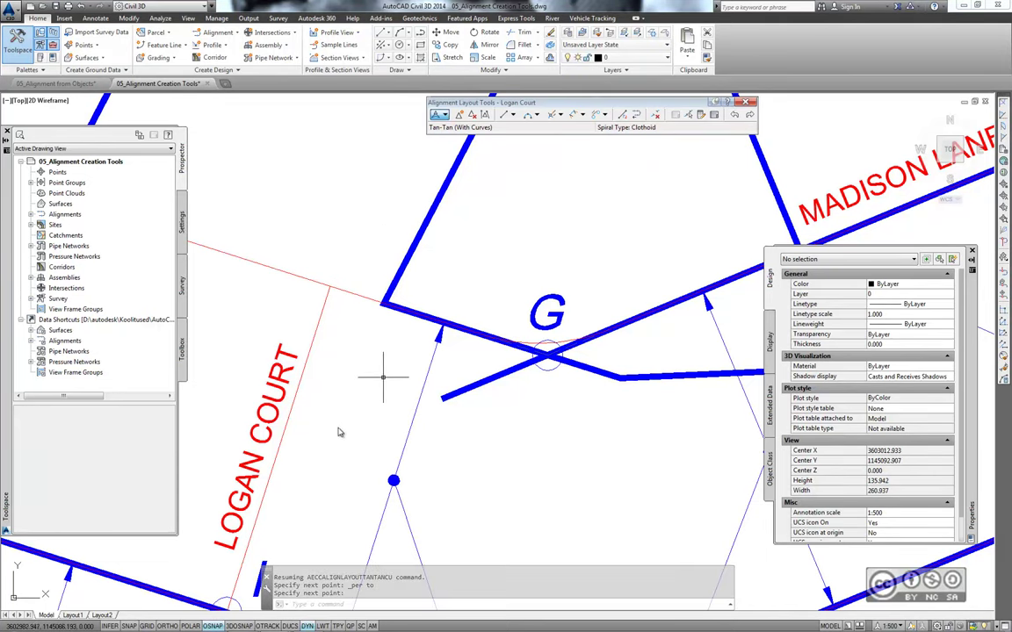
# - Finish the Logan Court layout
pyautogui.scroll(-1, 492, 369)
pyautogui.scroll(-1, 549, 365)
pyautogui.scroll(-1, 549, 364)
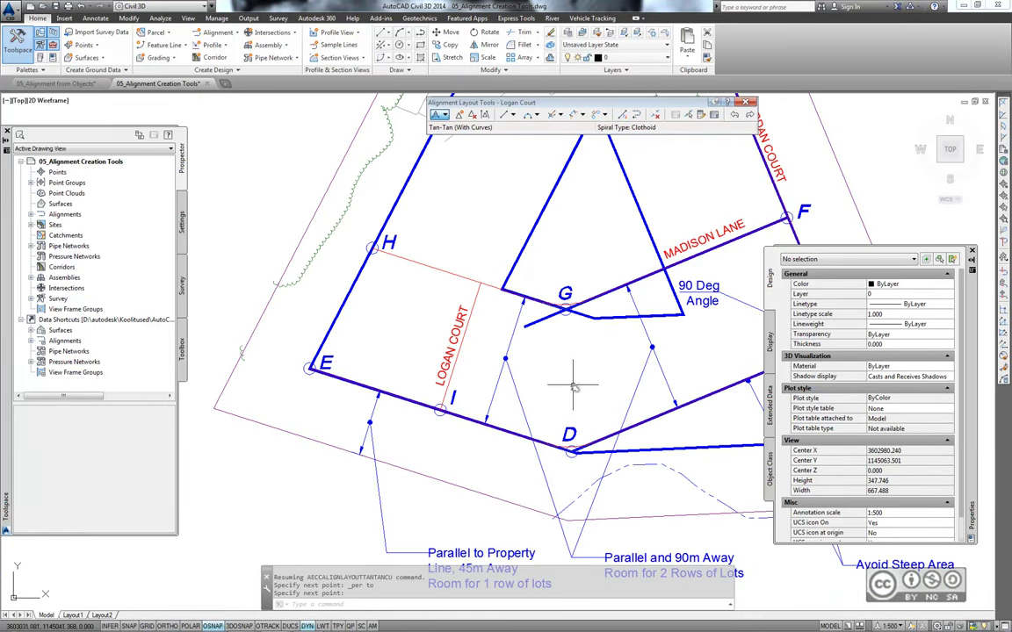
pyautogui.scroll(-1, 452, 389)
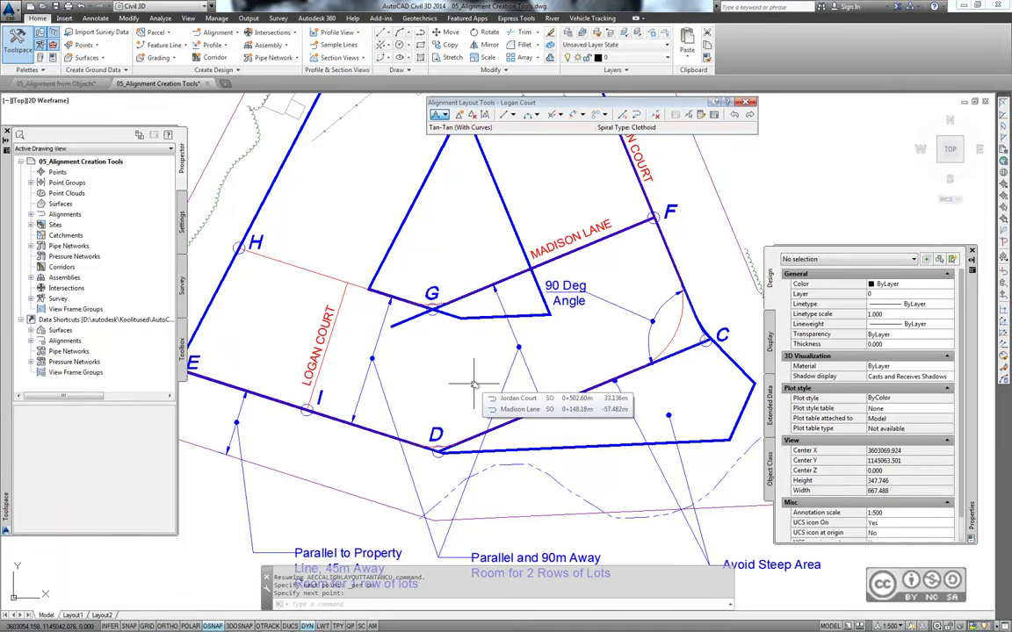
pyautogui.press('Escape')
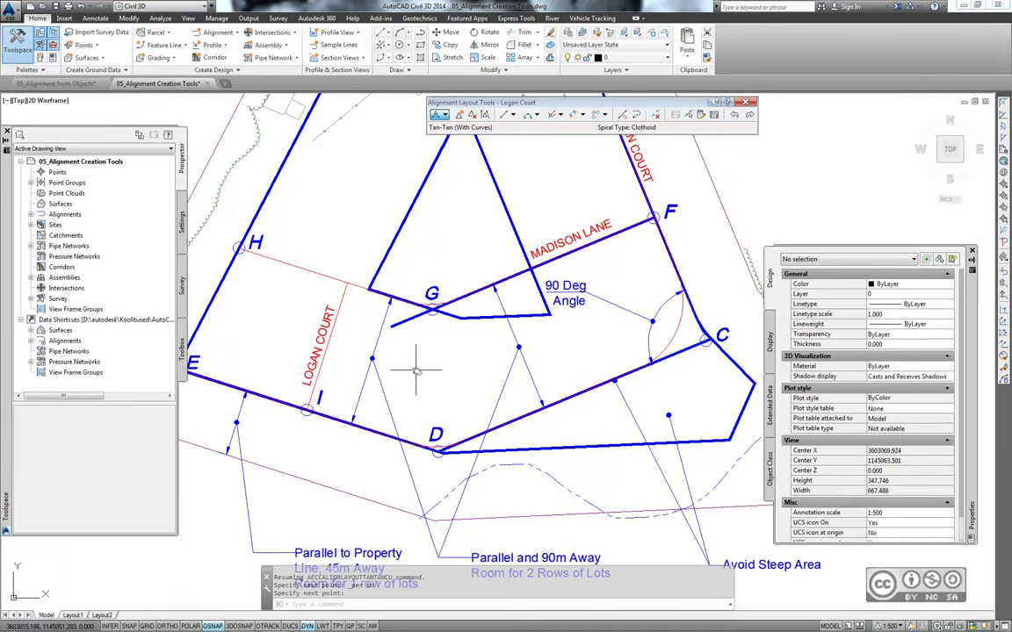
pyautogui.scroll(2, 518, 373)
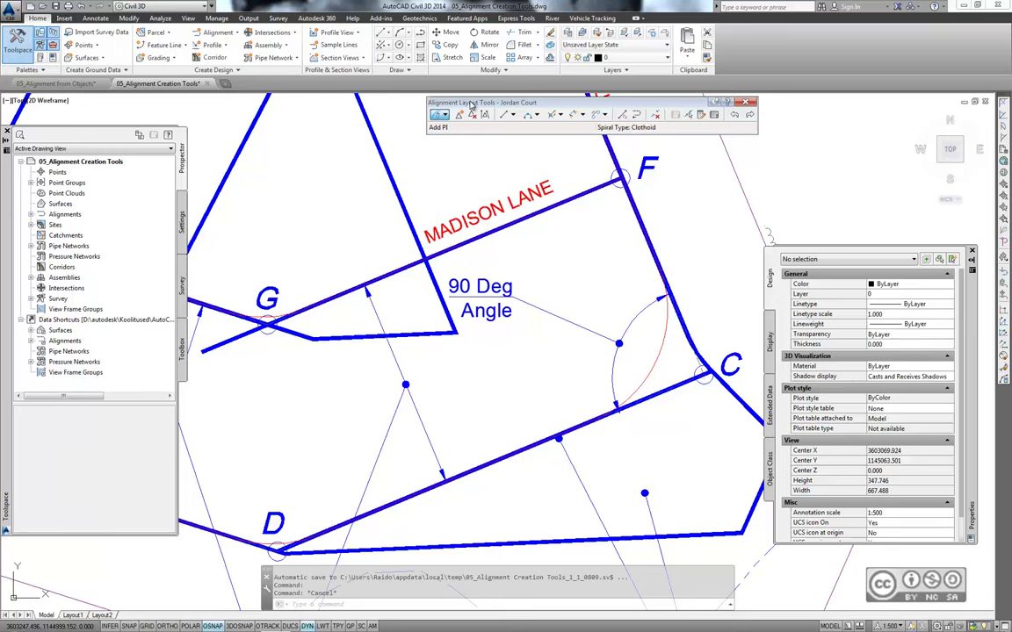
pyautogui.click(445, 116)
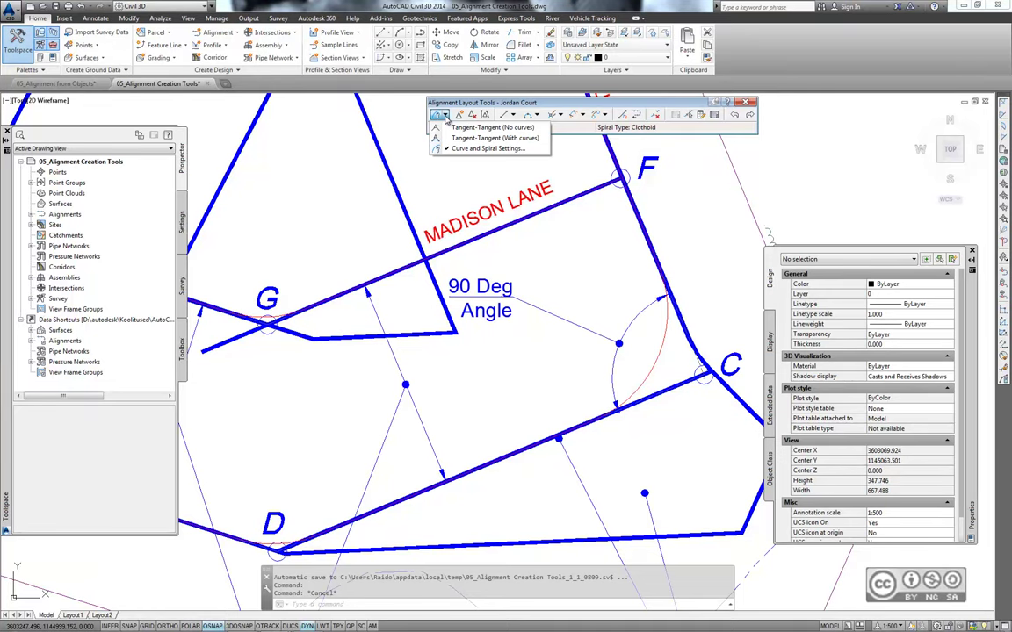
pyautogui.click(495, 138)
pyautogui.scroll(1, 606, 316)
pyautogui.scroll(2, 602, 323)
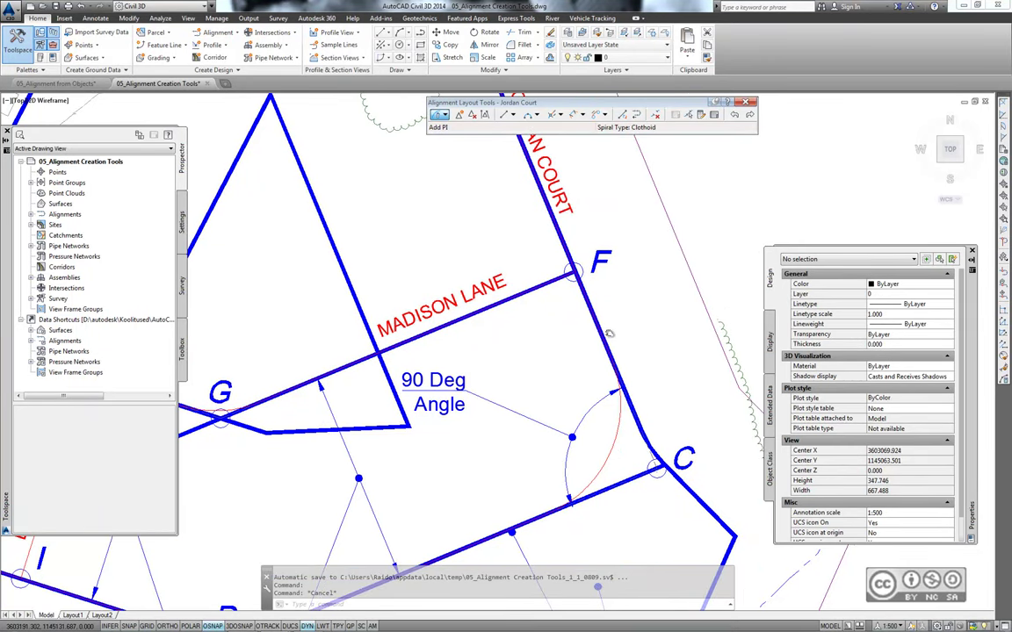
pyautogui.moveTo(644, 267); pyautogui.dragTo(644, 289, button='middle')
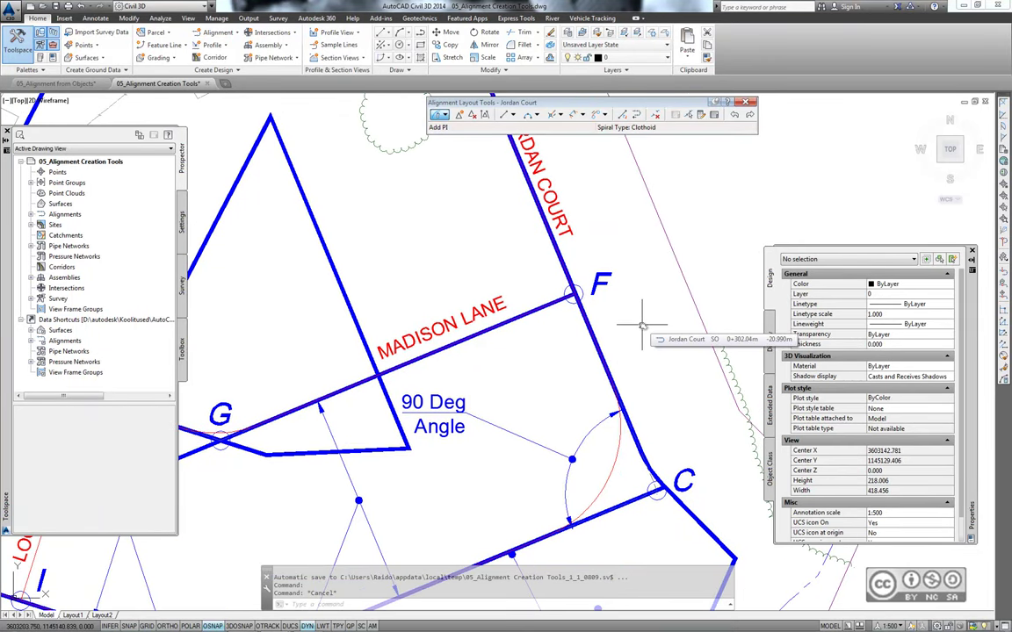
pyautogui.moveTo(642, 325); pyautogui.dragTo(625, 218, button='middle')
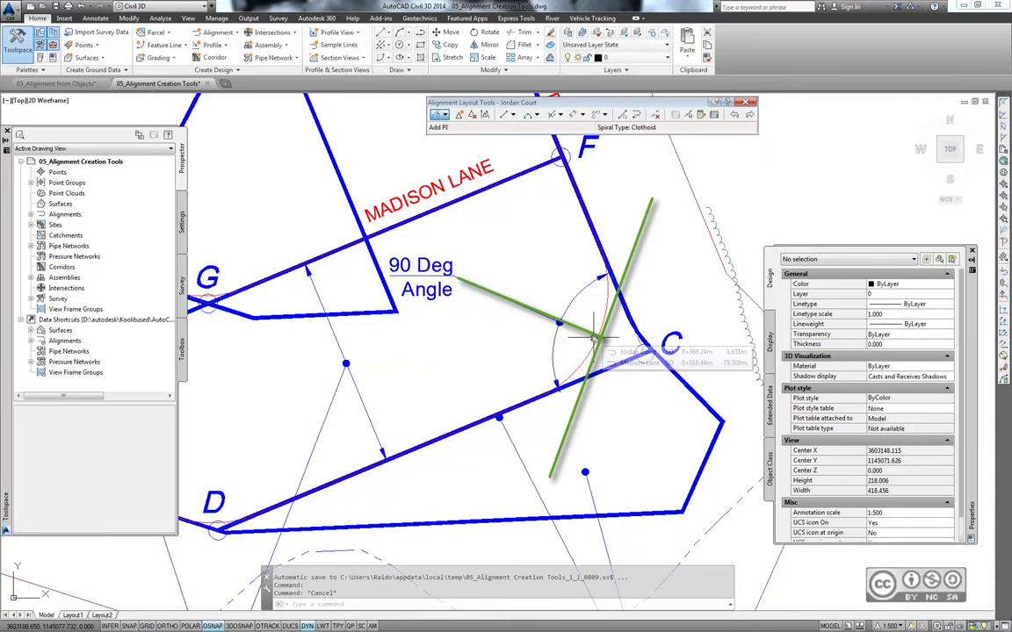
pyautogui.moveTo(620, 351); pyautogui.dragTo(631, 274, button='middle')
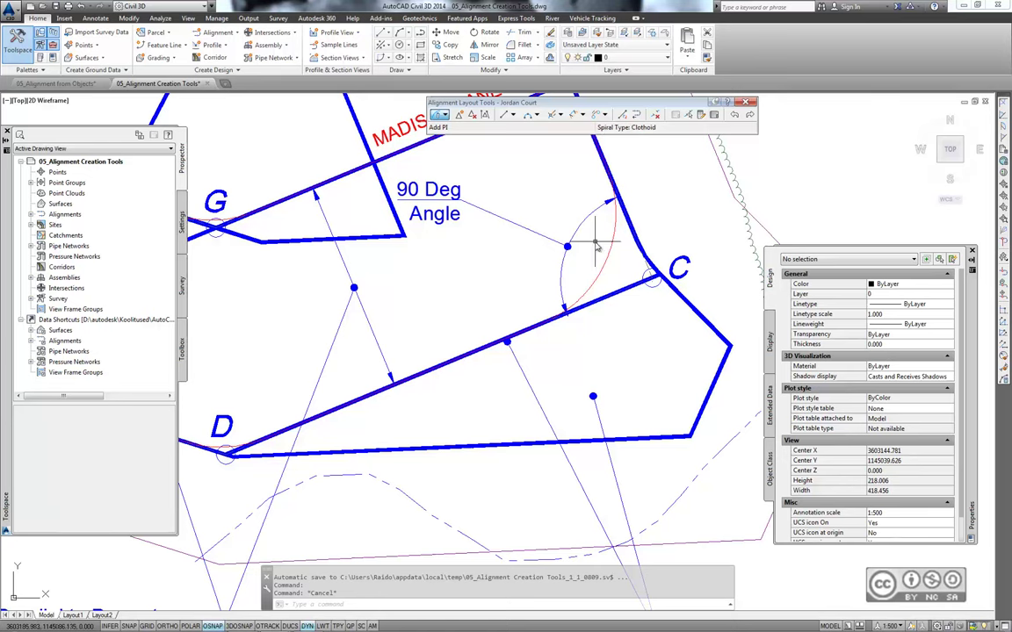
pyautogui.moveTo(630, 272); pyautogui.dragTo(601, 261, button='middle')
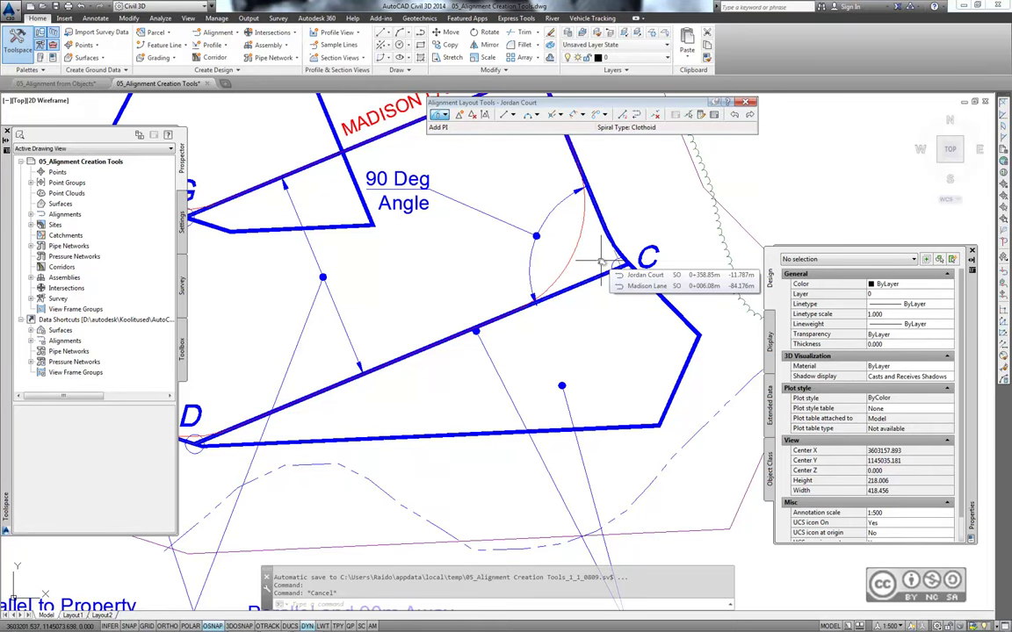
# - Select Jordan Court, pan to corner C near Madison Lane, and show the curve types
pyautogui.click(602, 263)
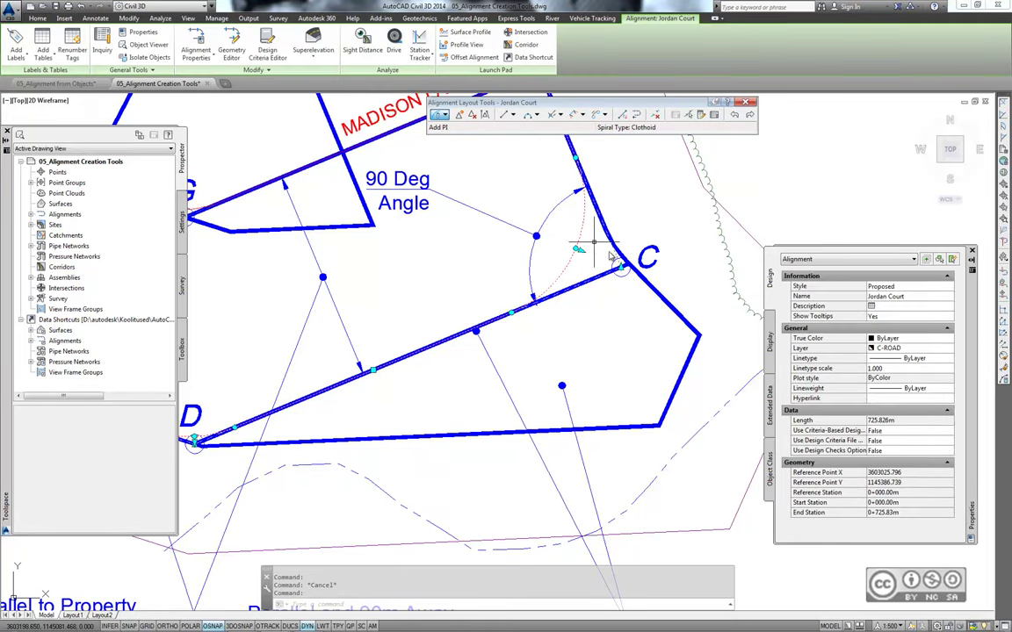
pyautogui.scroll(2, 594, 243)
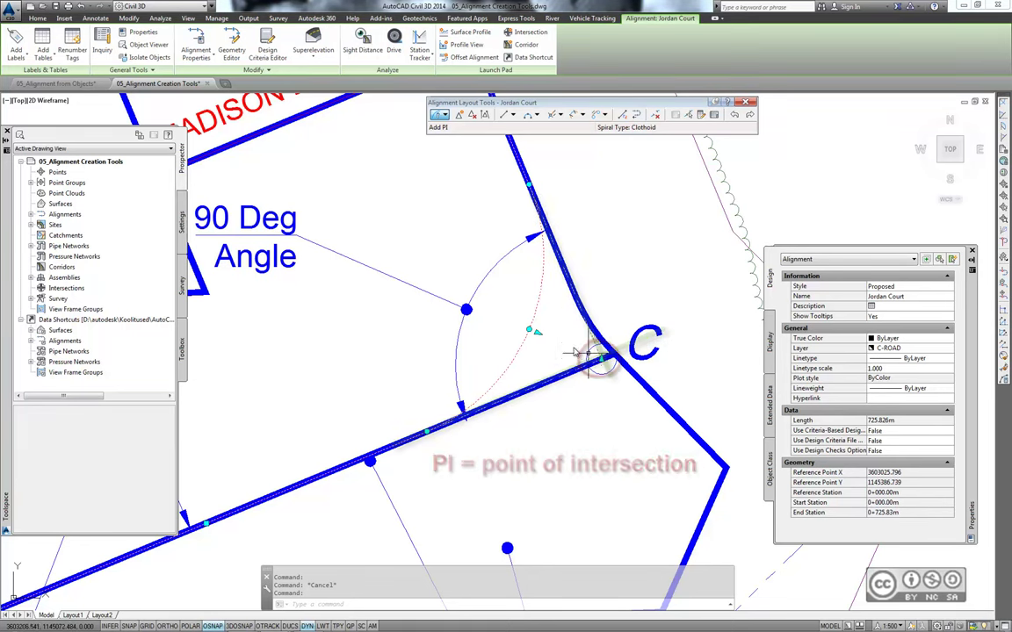
pyautogui.moveTo(558, 328); pyautogui.dragTo(605, 360, button='middle')
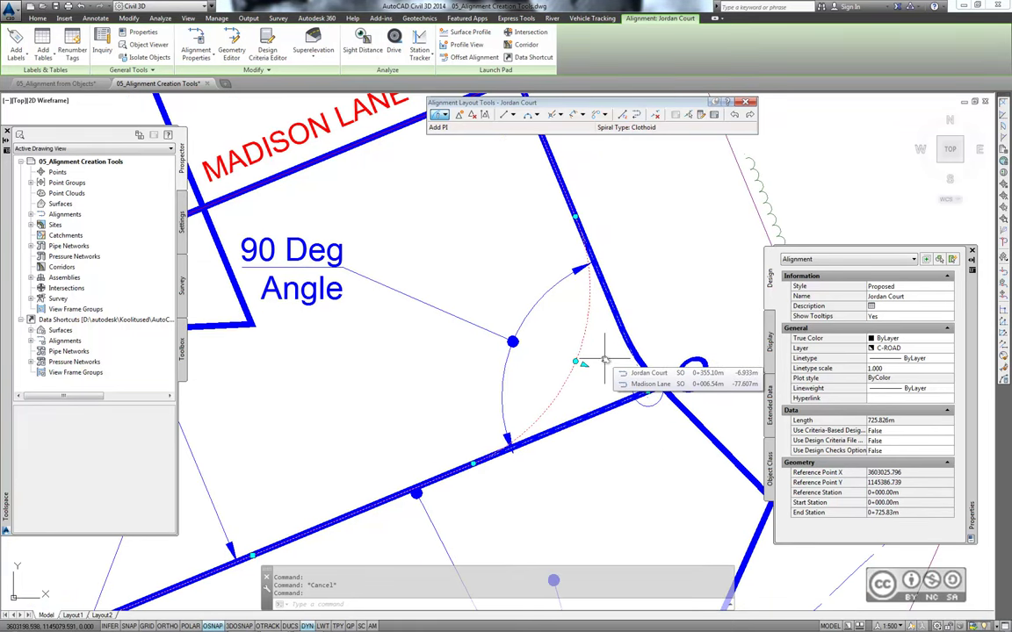
pyautogui.moveTo(596, 238); pyautogui.dragTo(613, 244, button='middle')
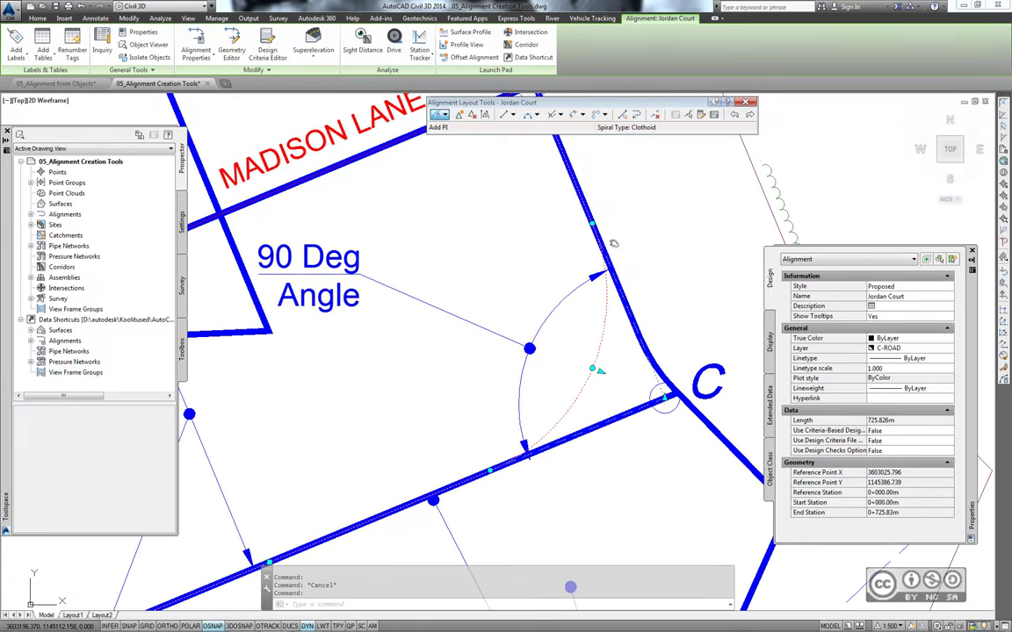
pyautogui.click(591, 225)
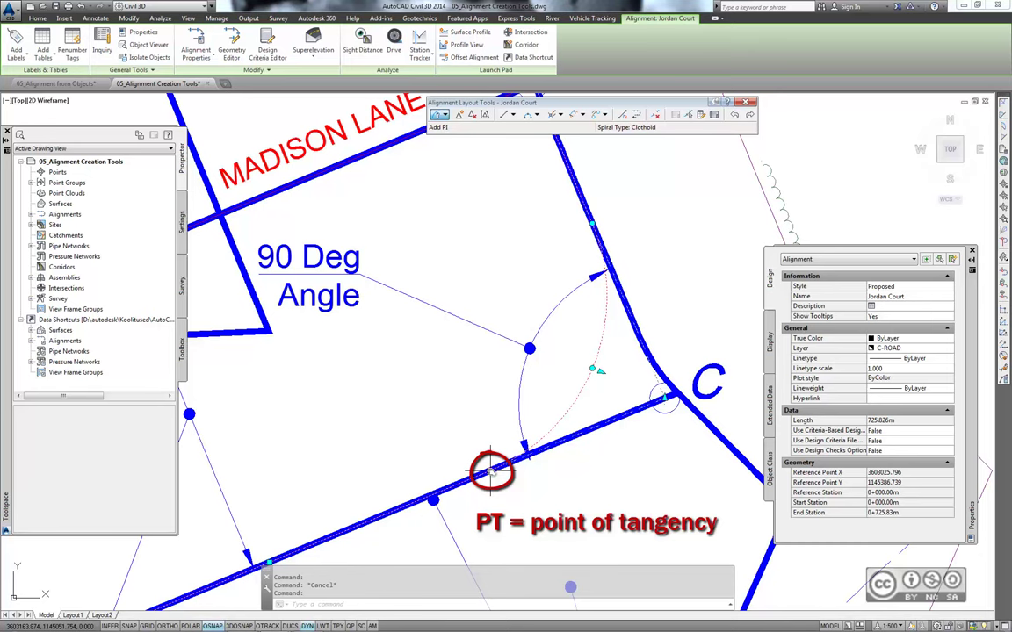
pyautogui.click(538, 116)
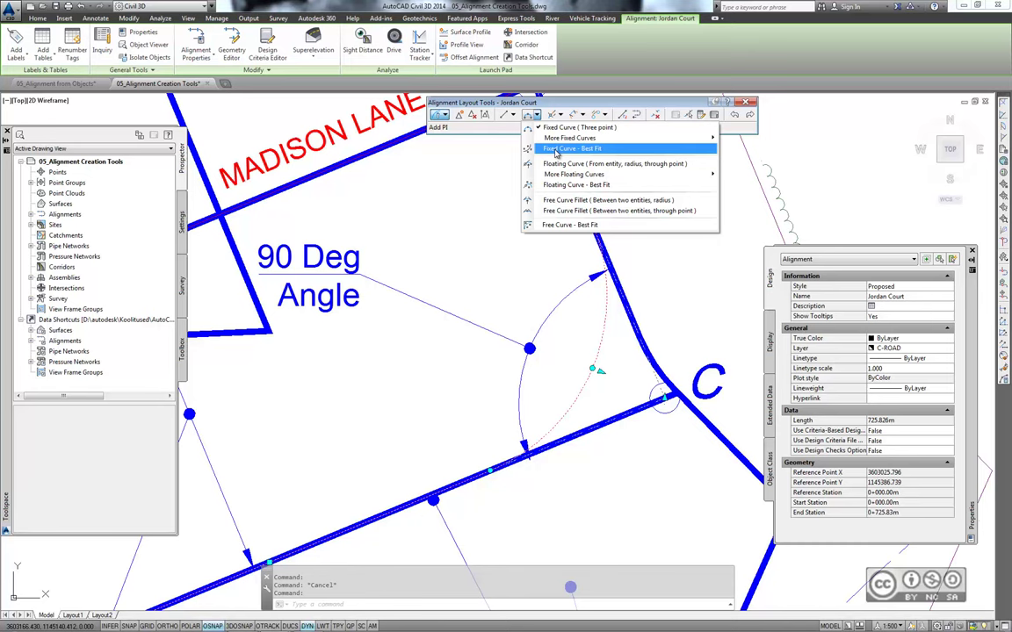
# - Dismiss the fixed/floating/free curve list without choosing a curve type
pyautogui.click(555, 150)
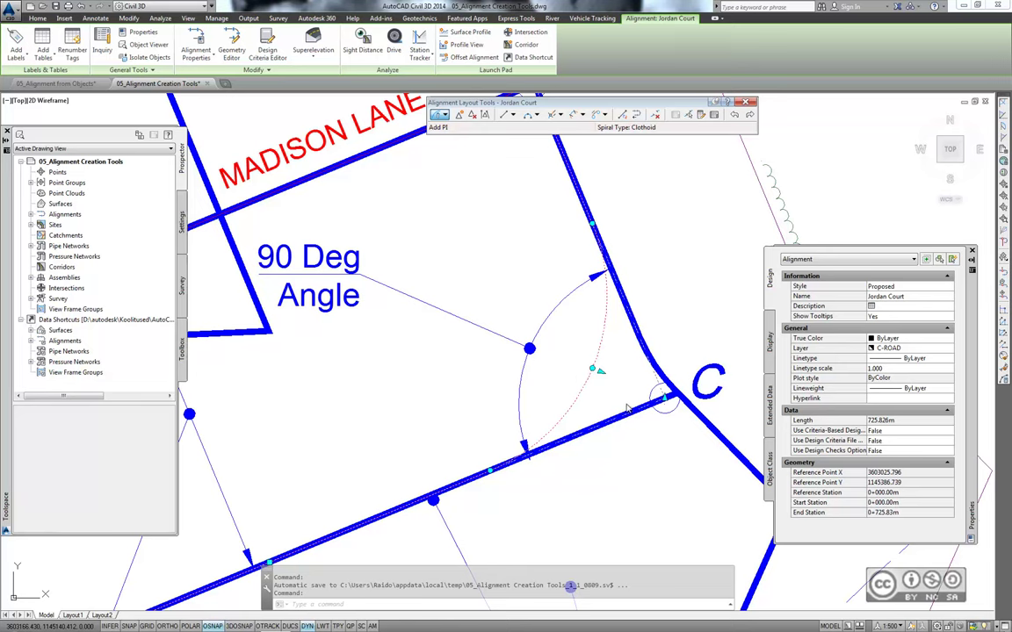
# - Open 05_Graphical Editing.dwg and select its Jordan Court alignment
pyautogui.press('Escape')
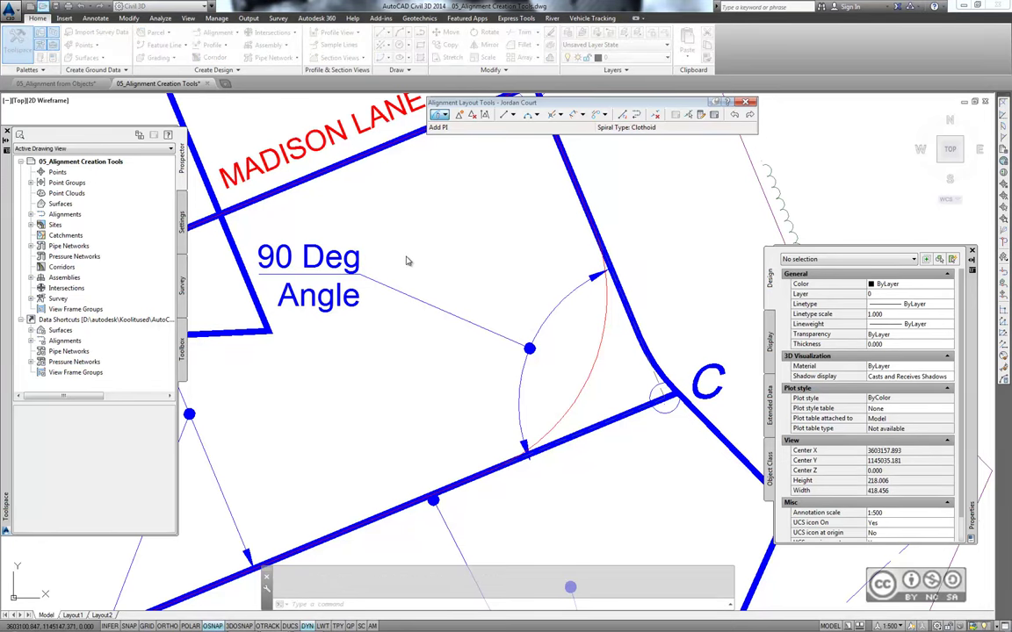
pyautogui.hotkey('ctrl', 'o')
pyautogui.click(230, 325)
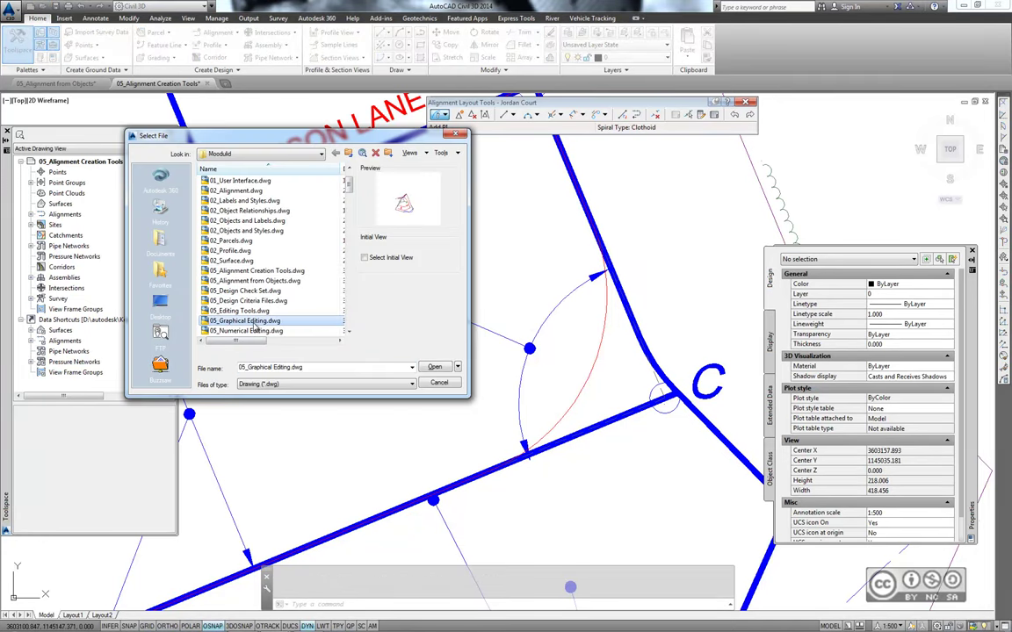
pyautogui.click(434, 367)
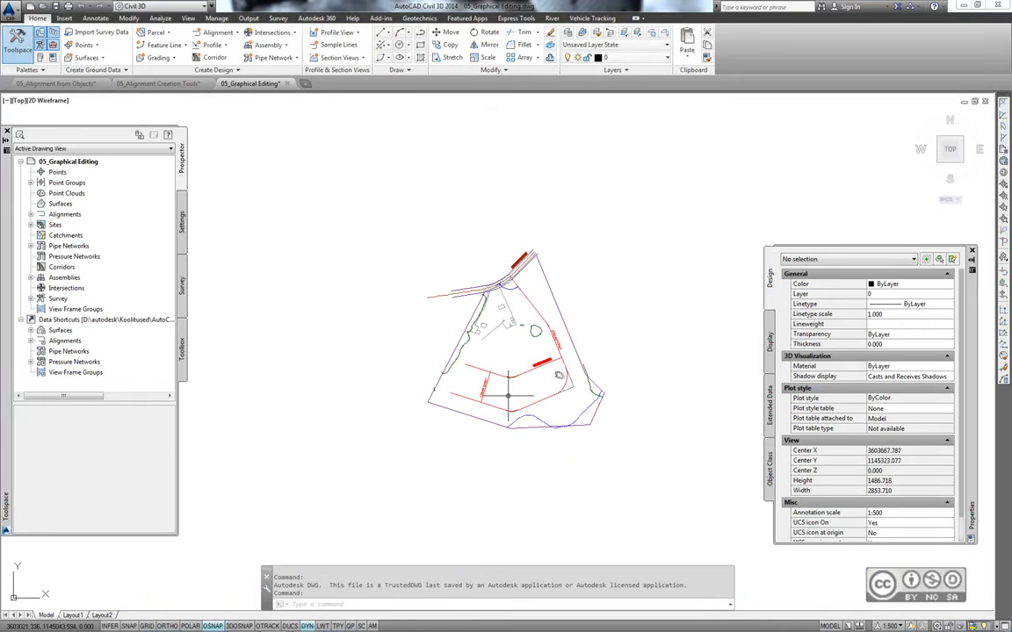
pyautogui.scroll(1, 505, 238)
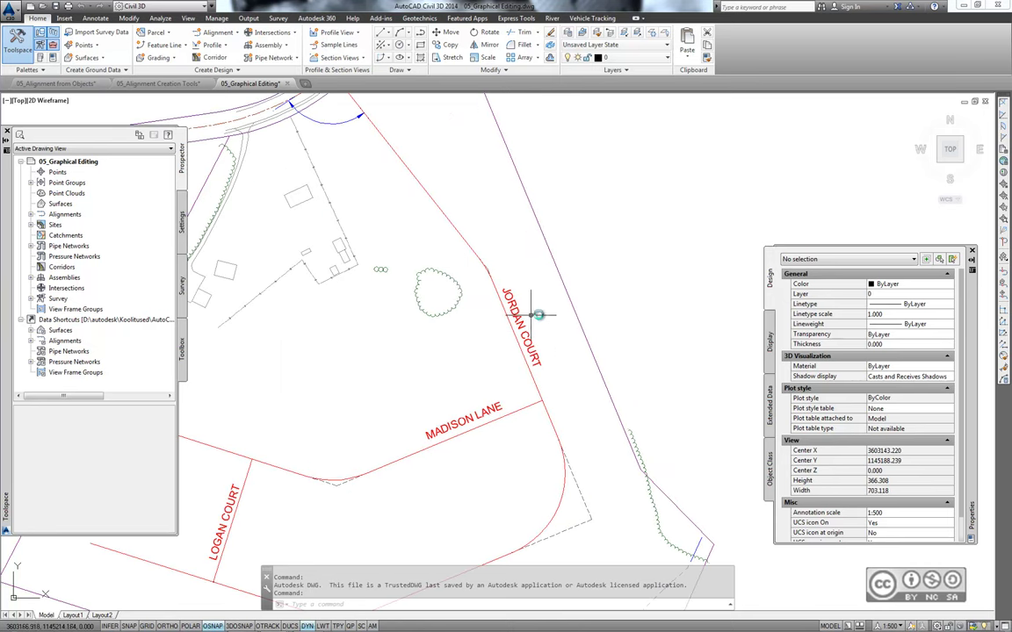
pyautogui.scroll(1, 483, 283)
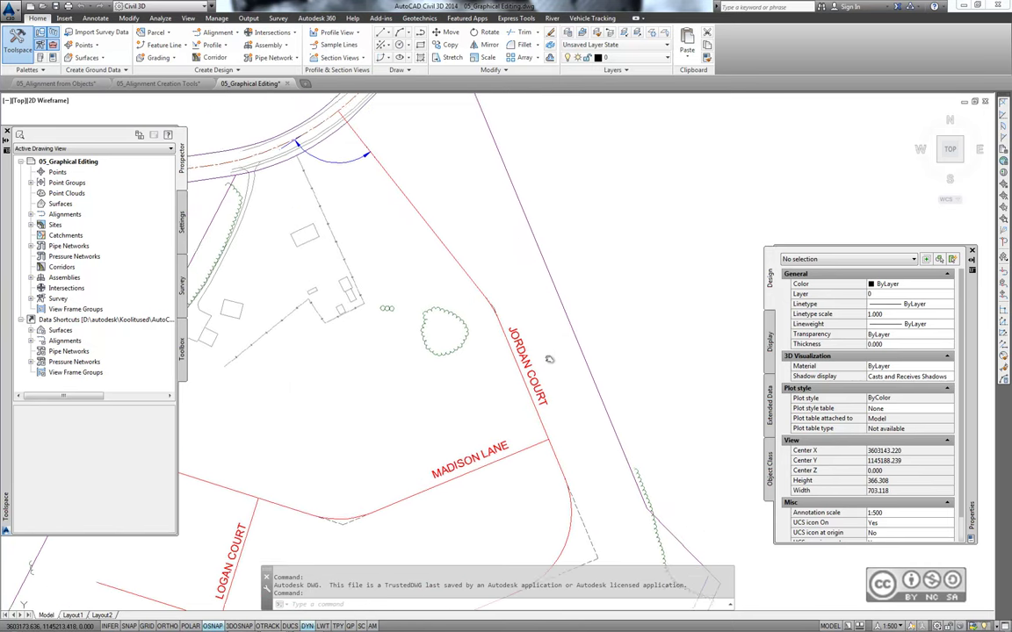
pyautogui.click(477, 286)
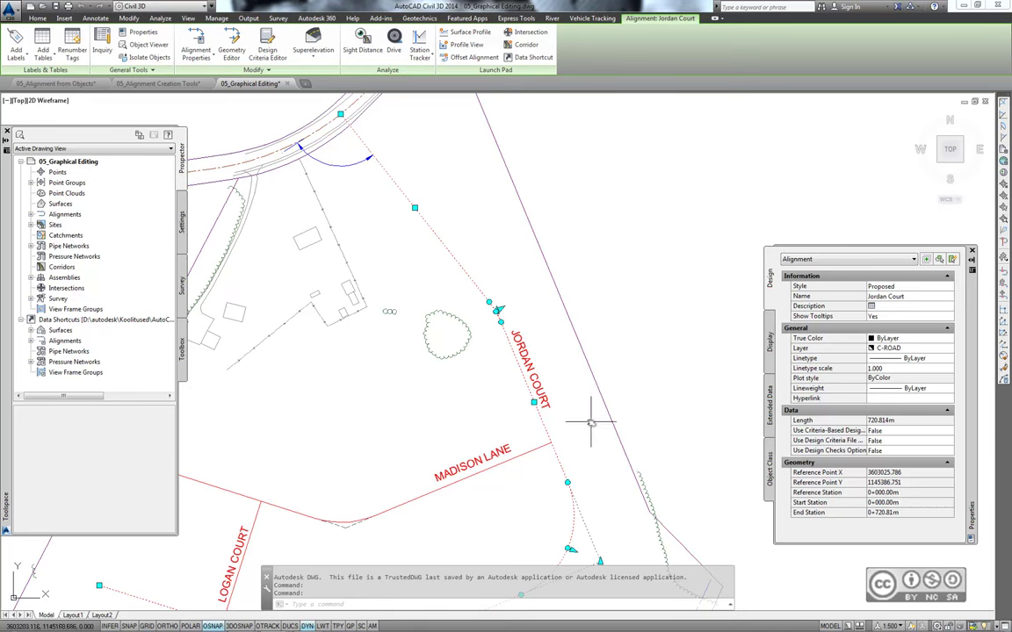
pyautogui.moveTo(588, 420); pyautogui.dragTo(584, 245, button='middle')
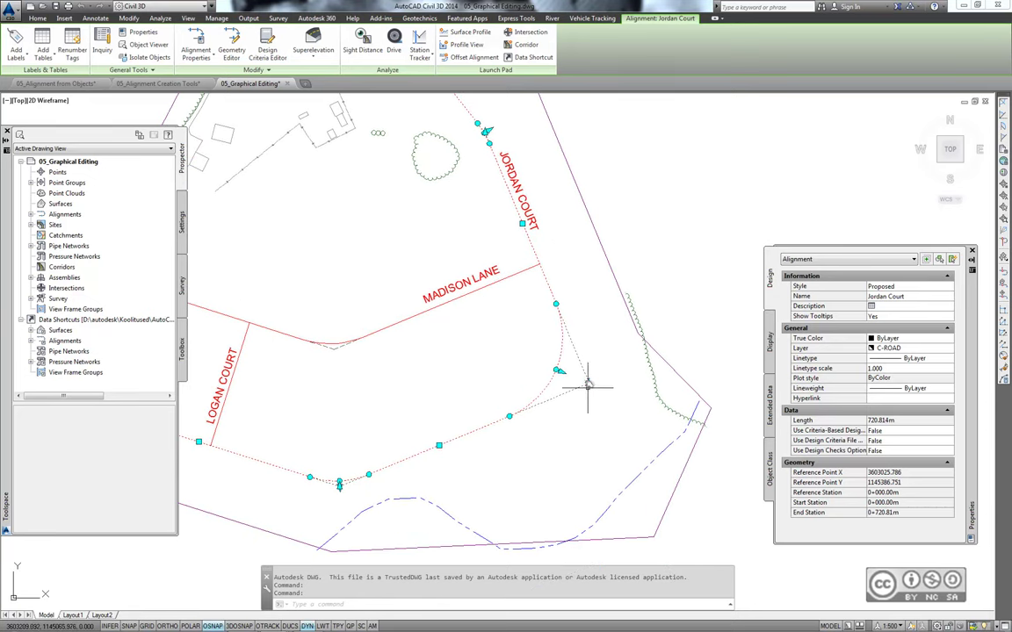
pyautogui.moveTo(588, 385)
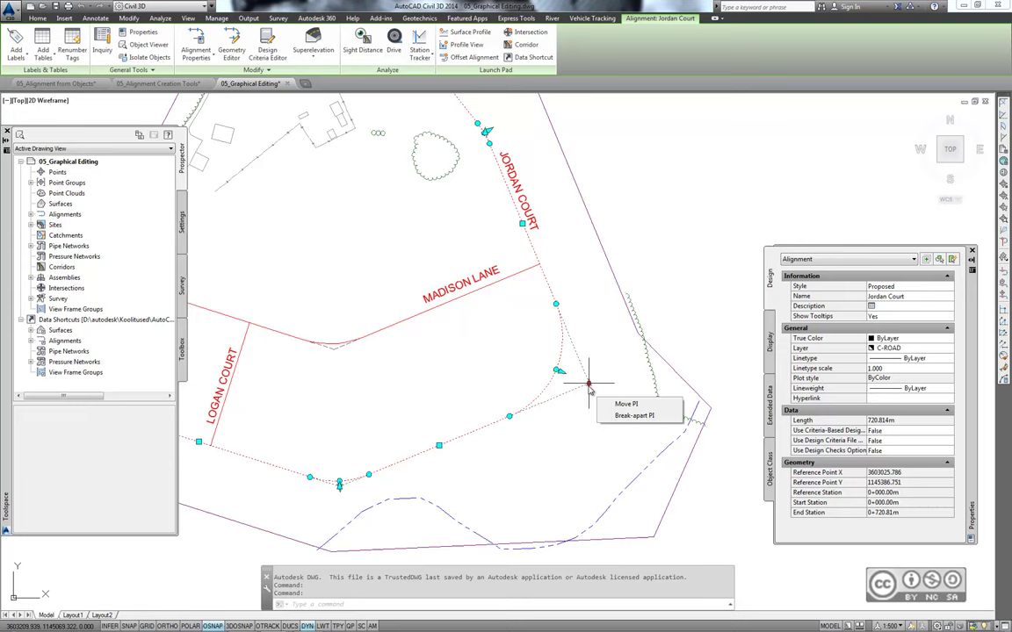
pyautogui.click(588, 383)
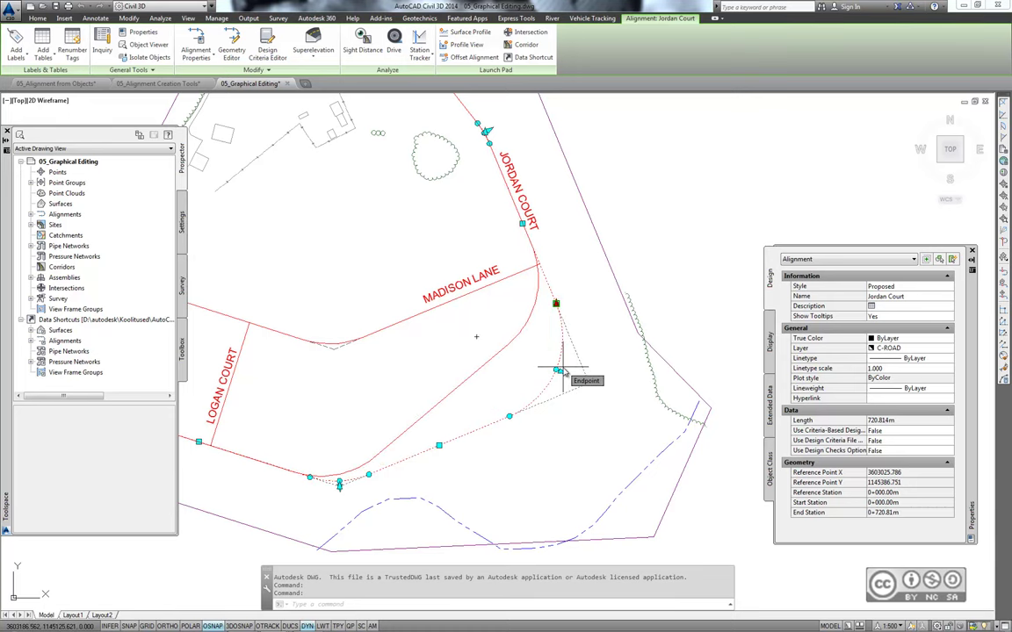
pyautogui.press('F3')
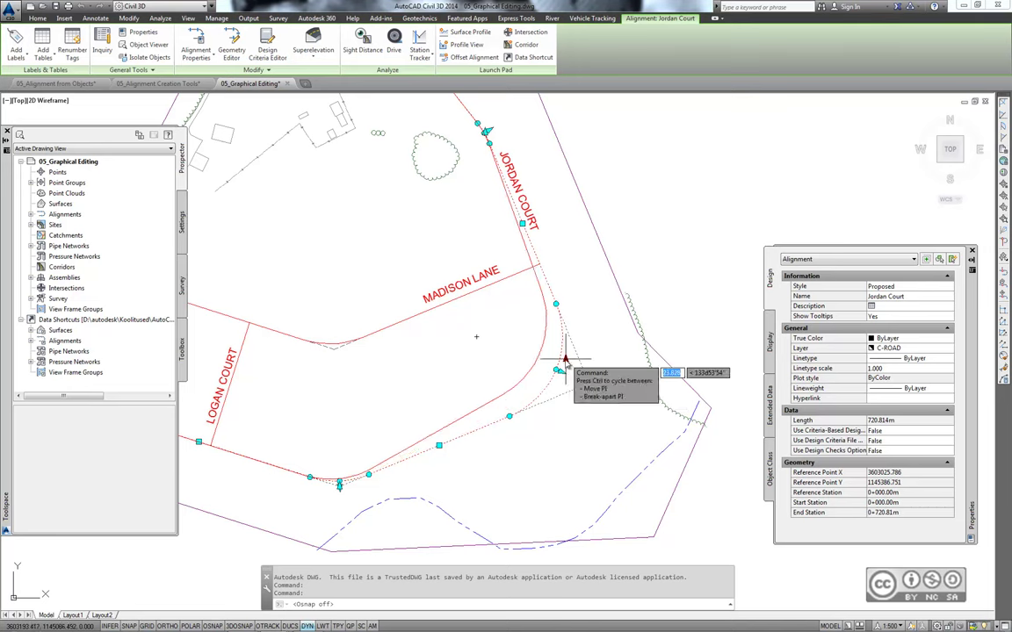
pyautogui.click(565, 362)
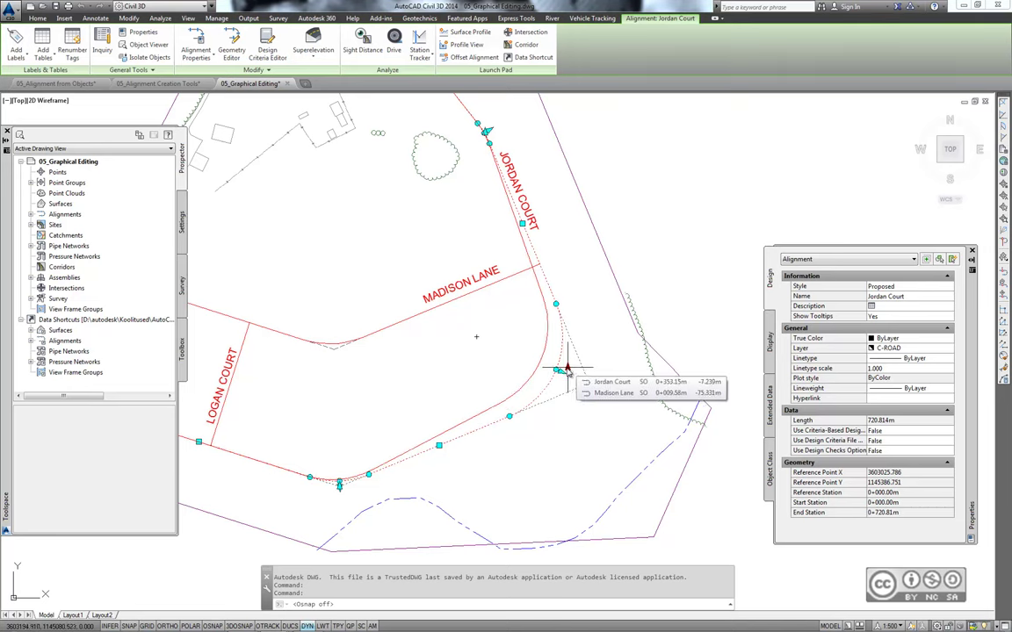
pyautogui.click(562, 366)
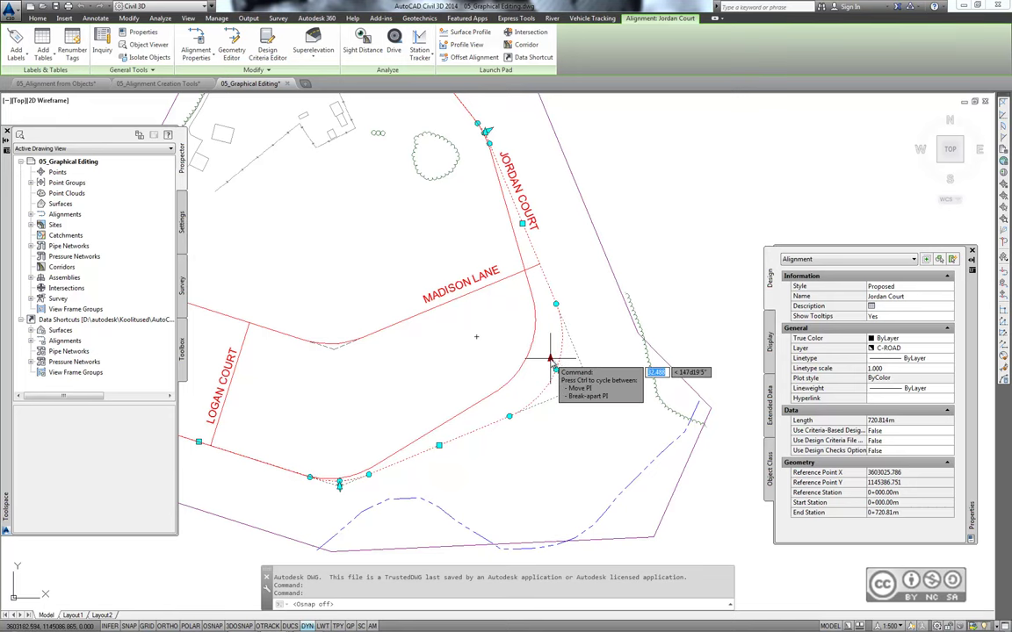
pyautogui.click(555, 367)
pyautogui.press('Escape')
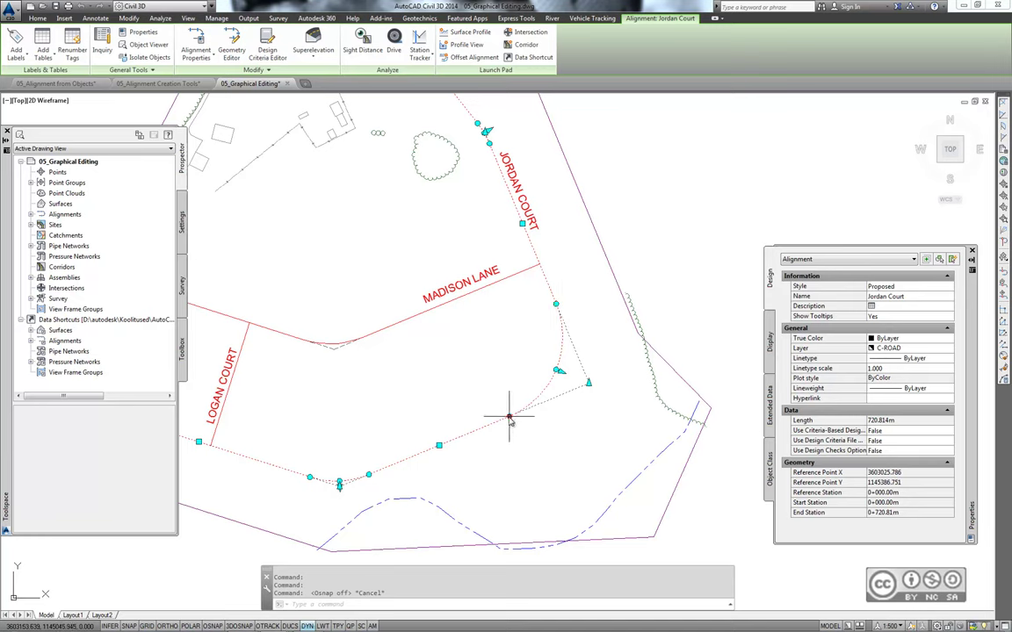
pyautogui.click(556, 304)
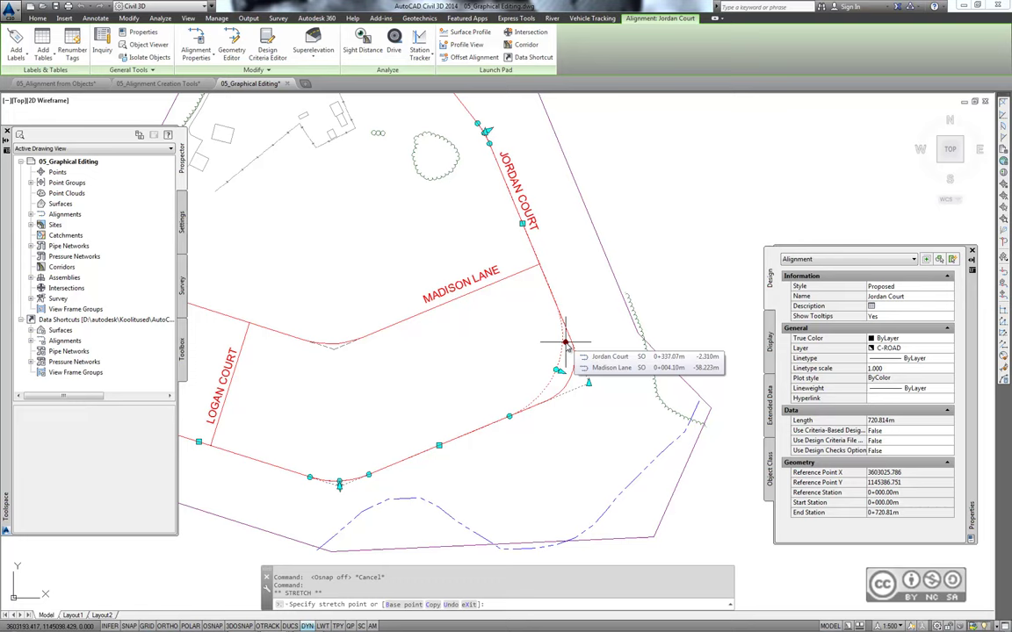
pyautogui.press('Escape')
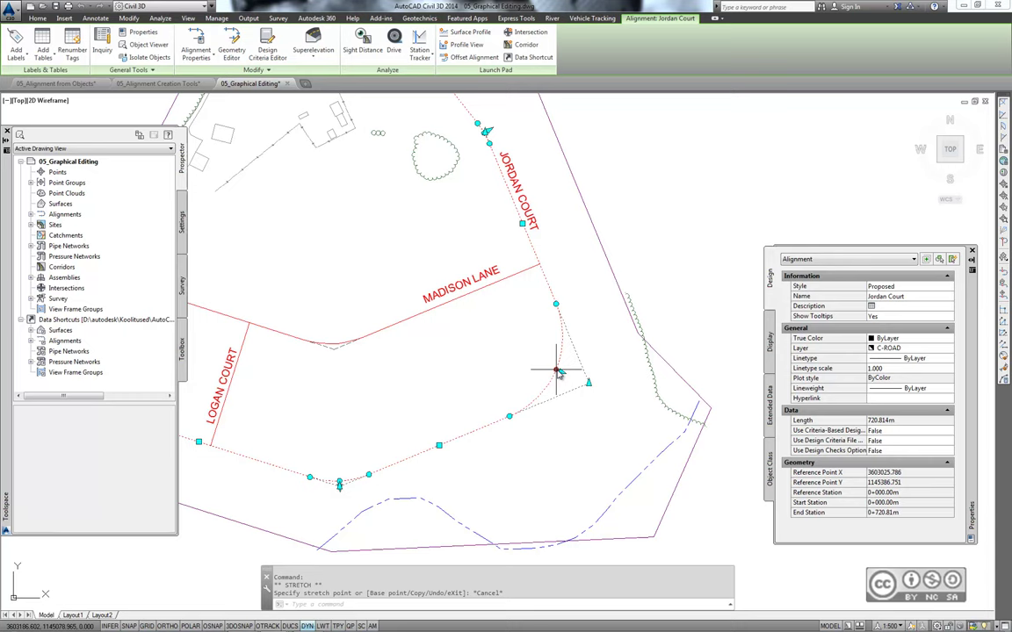
pyautogui.click(558, 370)
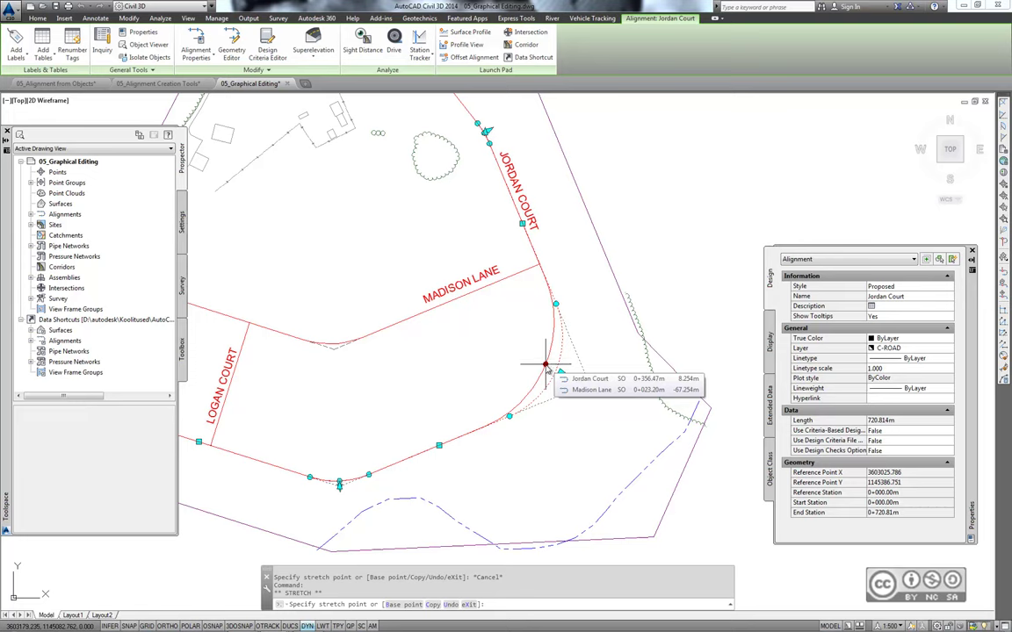
pyautogui.press('Escape')
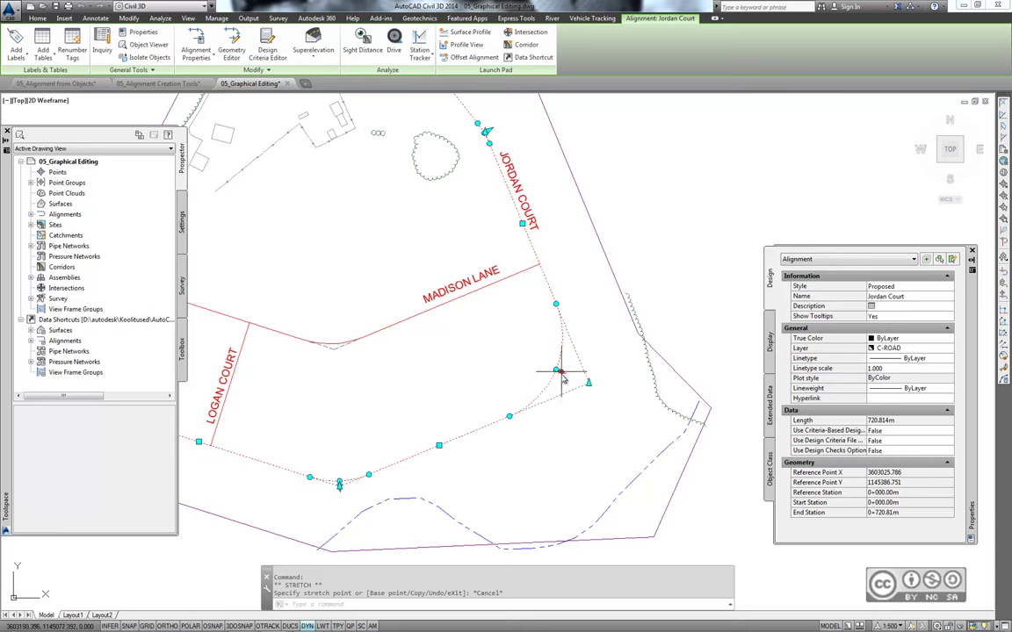
pyautogui.click(557, 371)
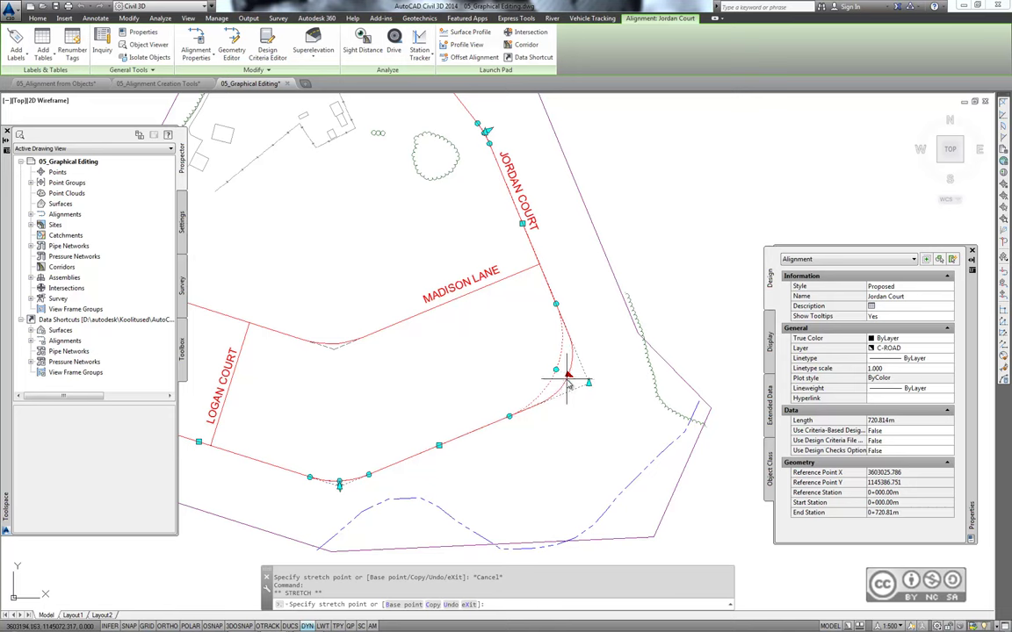
pyautogui.press('Escape')
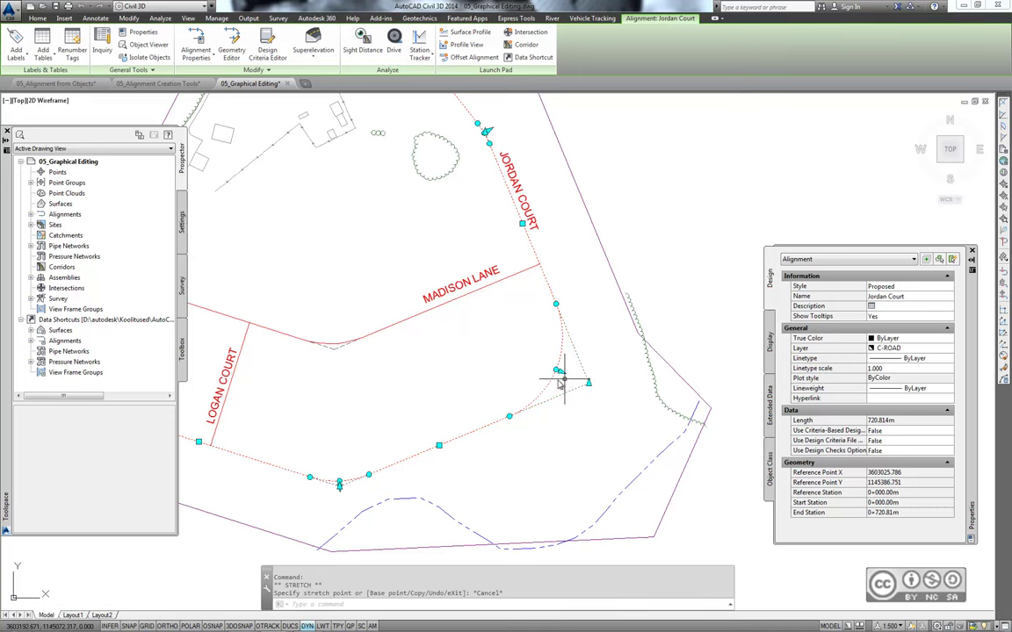
pyautogui.moveTo(326, 418)
pyautogui.mouseDown(button='middle')
pyautogui.moveTo(579, 390)
pyautogui.moveTo(576, 360)
pyautogui.mouseUp(button='middle')
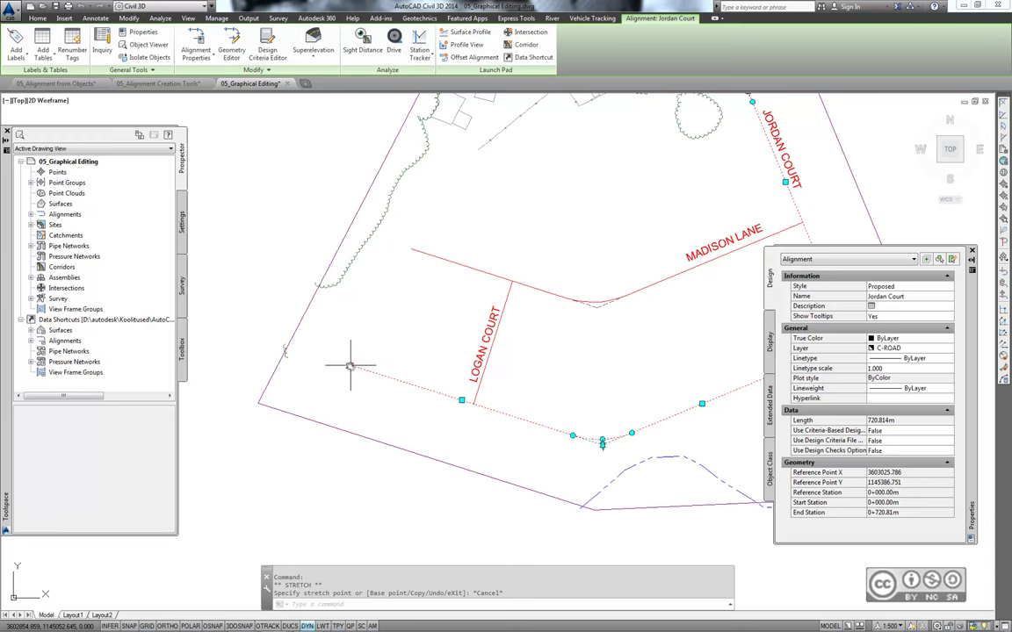
pyautogui.click(351, 365)
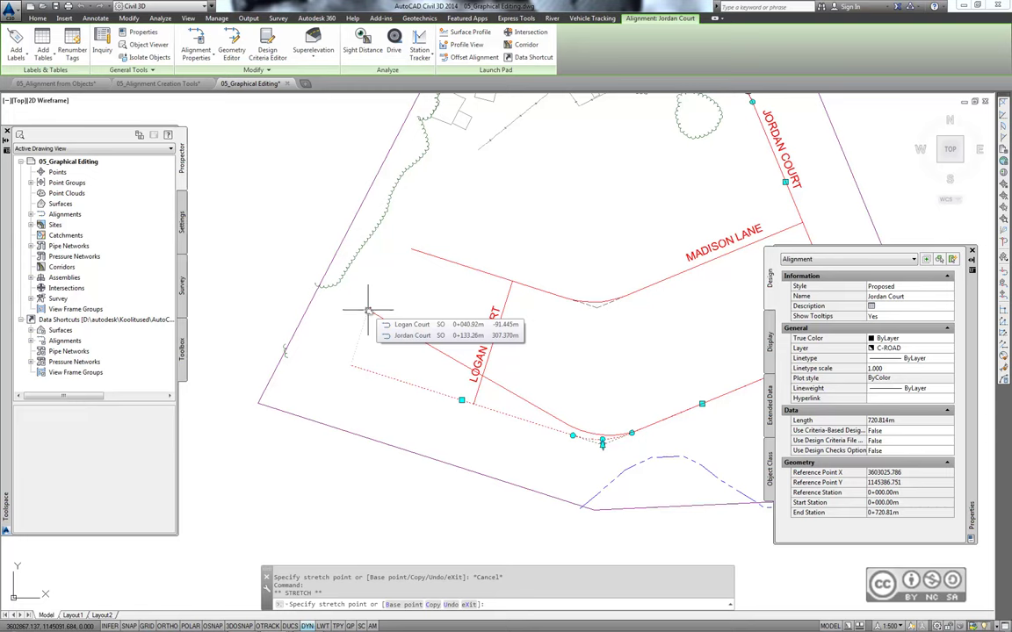
pyautogui.press('Escape')
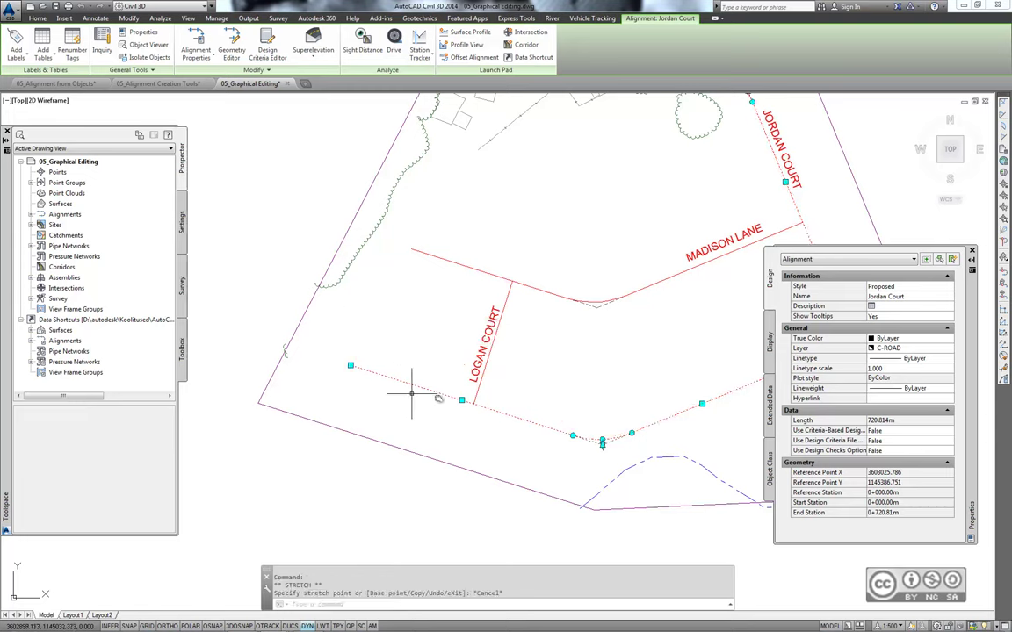
pyautogui.click(461, 401)
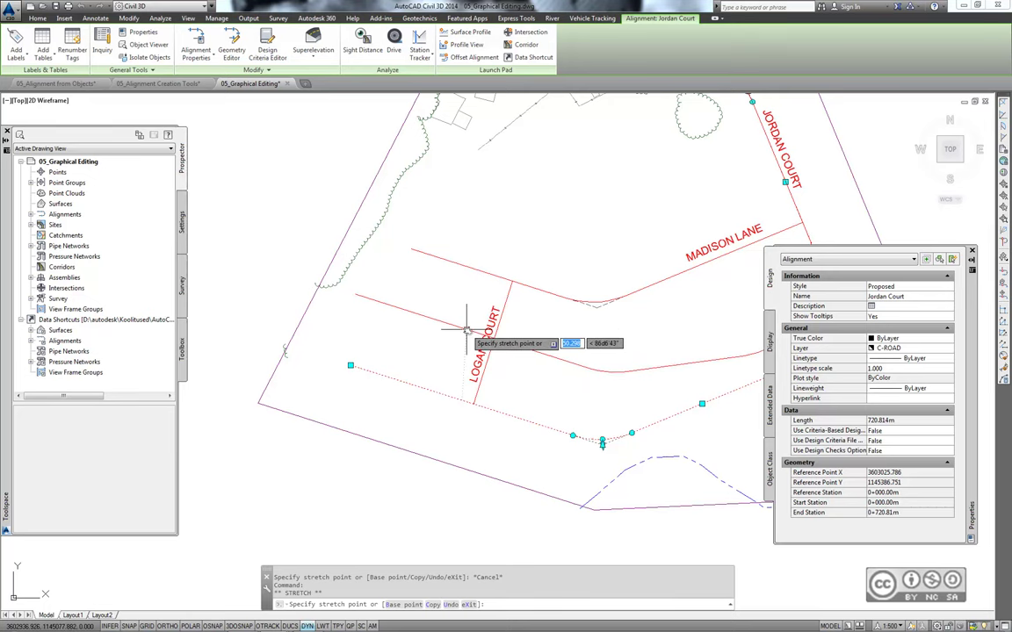
pyautogui.moveTo(460, 346); pyautogui.dragTo(368, 335, button='middle')
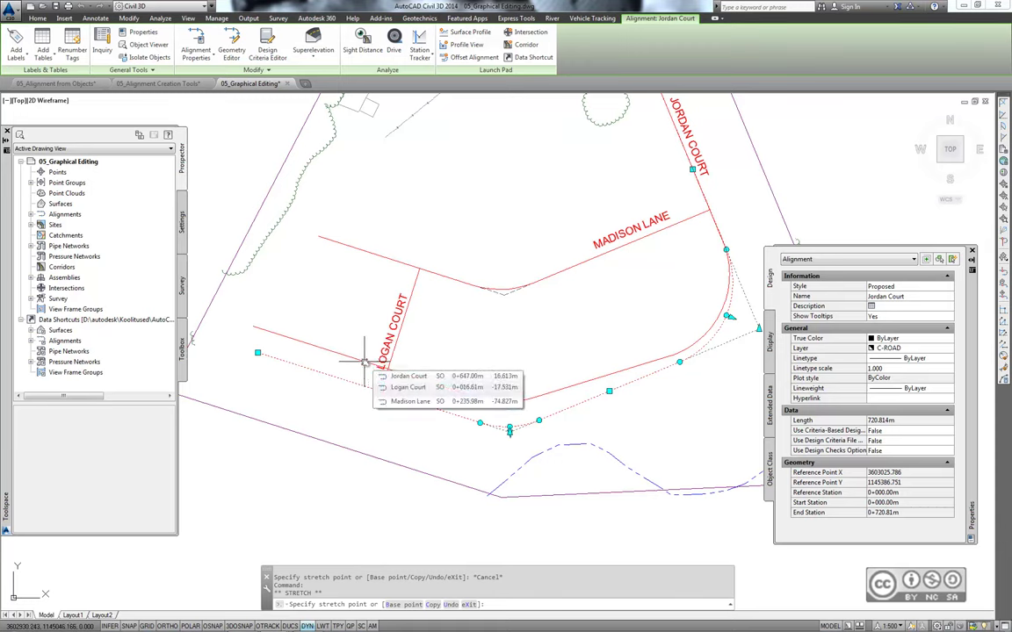
pyautogui.press('Escape')
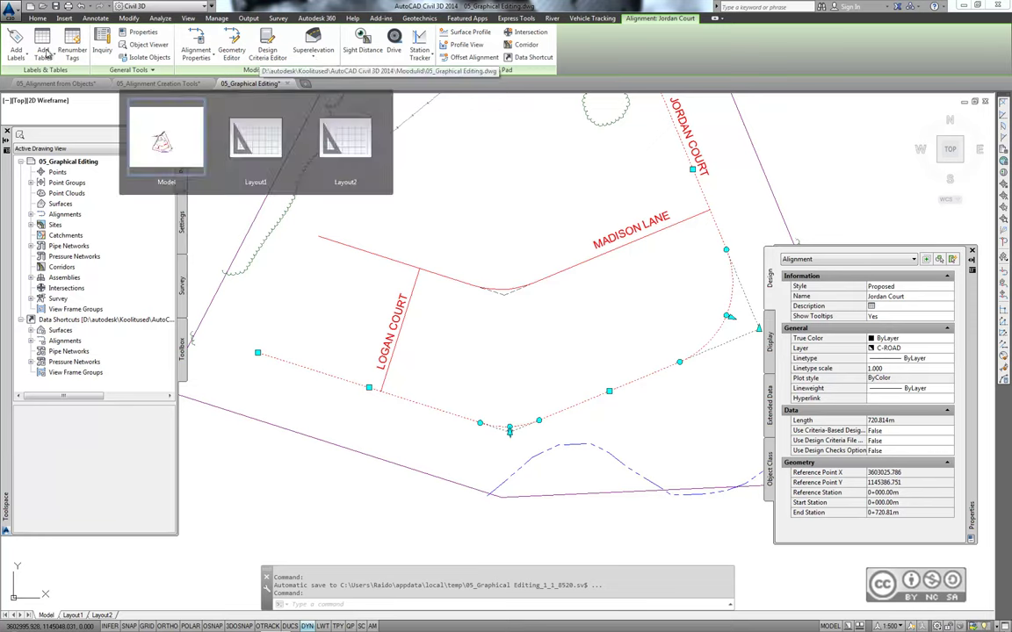
# - Open the 05_Editing Tools drawing and select its Jordan Court alignment
pyautogui.hotkey('ctrl', 'o')
pyautogui.click(244, 322)
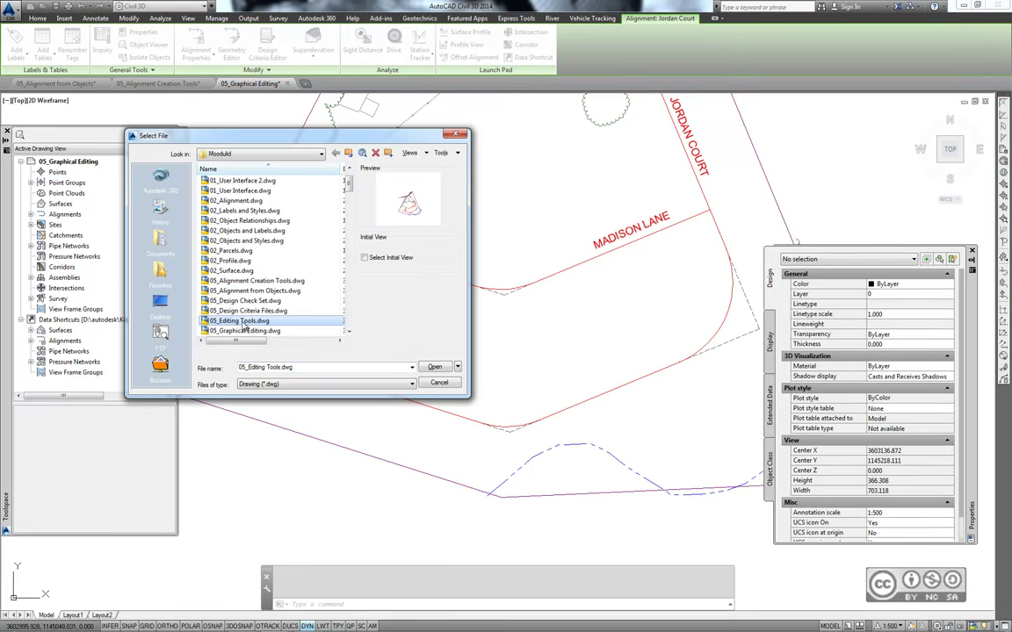
pyautogui.click(435, 366)
pyautogui.scroll(4, 492, 298)
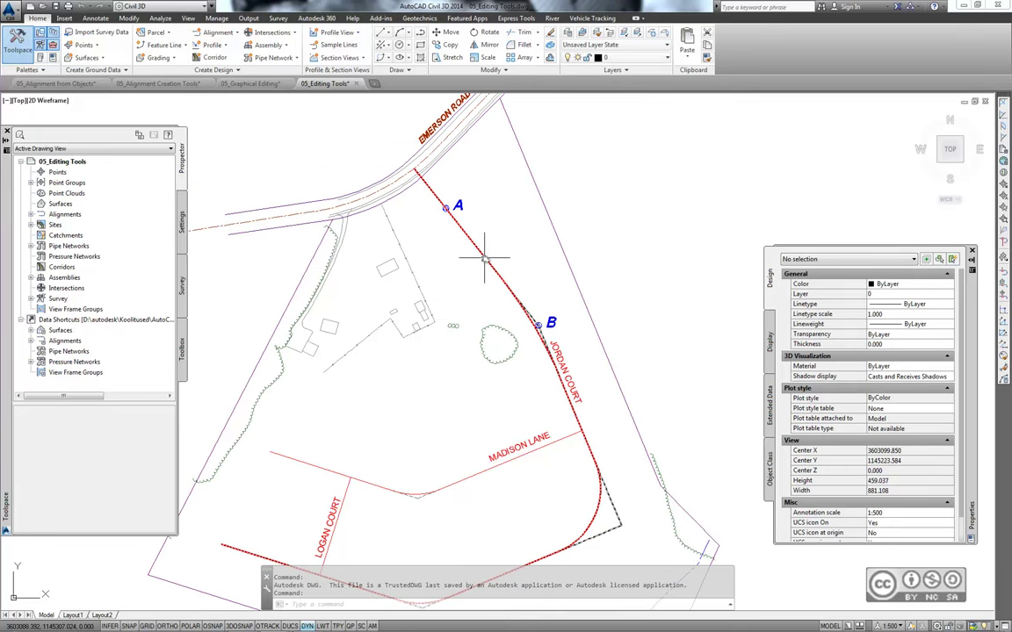
pyautogui.click(481, 255)
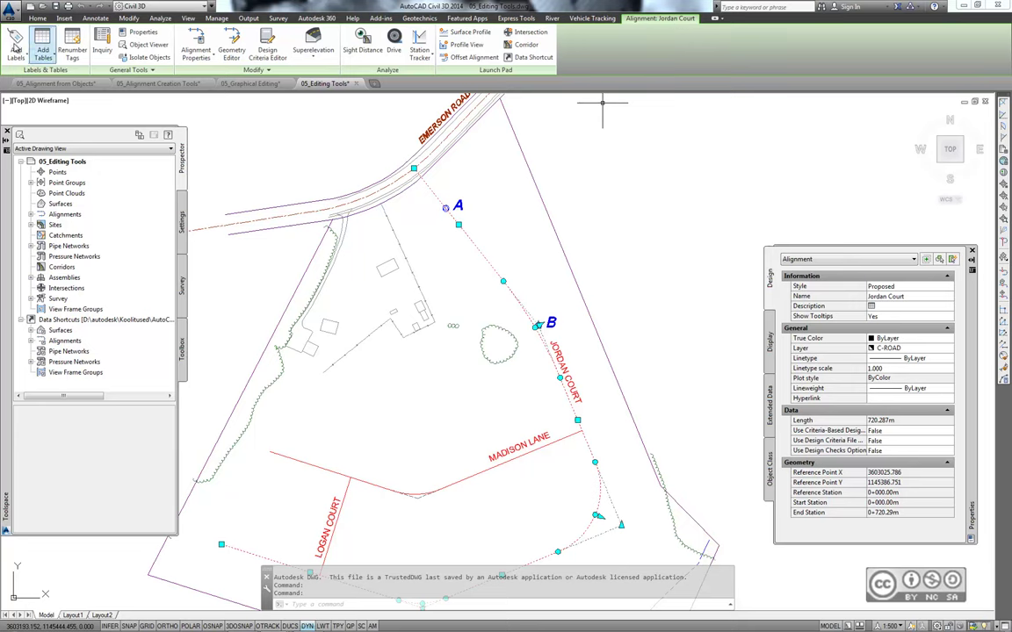
# - From the Geometry Editor, insert a PI snapped to point A's centre with OSNAP on
pyautogui.click(233, 53)
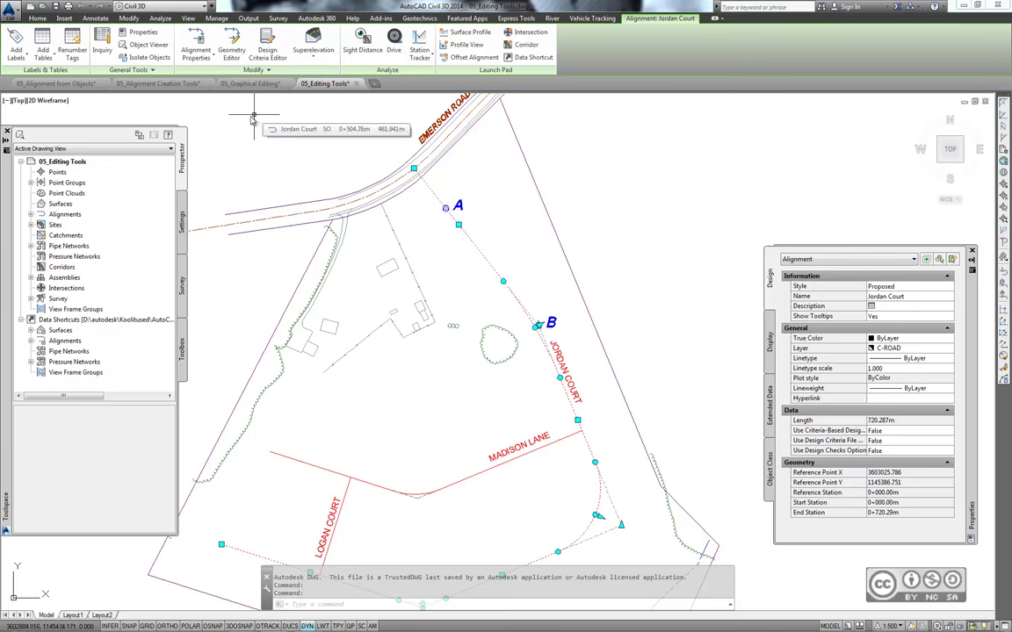
pyautogui.click(234, 44)
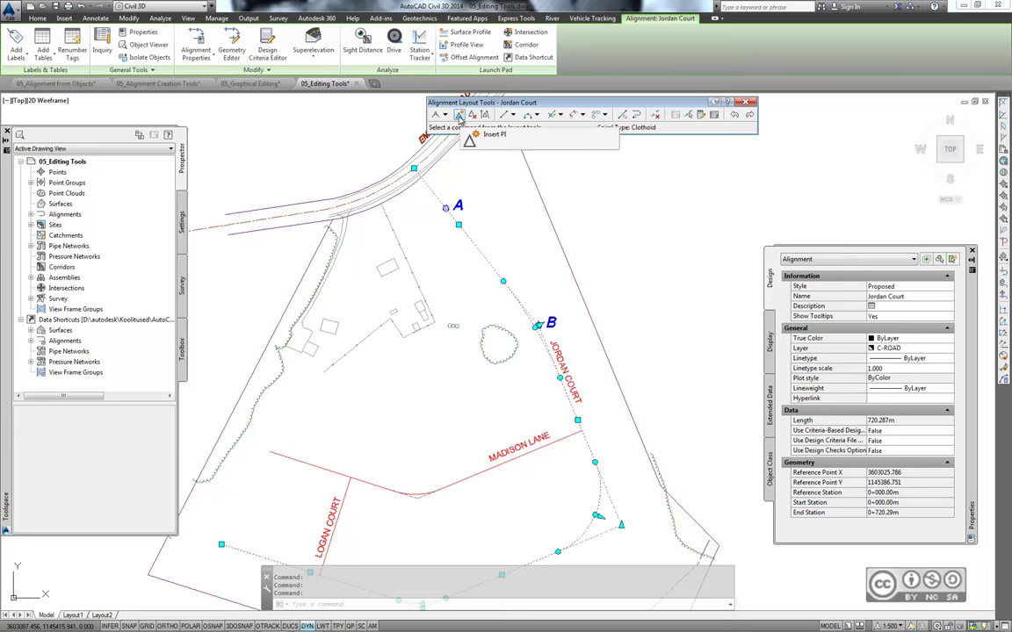
pyautogui.click(459, 118)
pyautogui.scroll(3, 440, 215)
pyautogui.scroll(3, 439, 215)
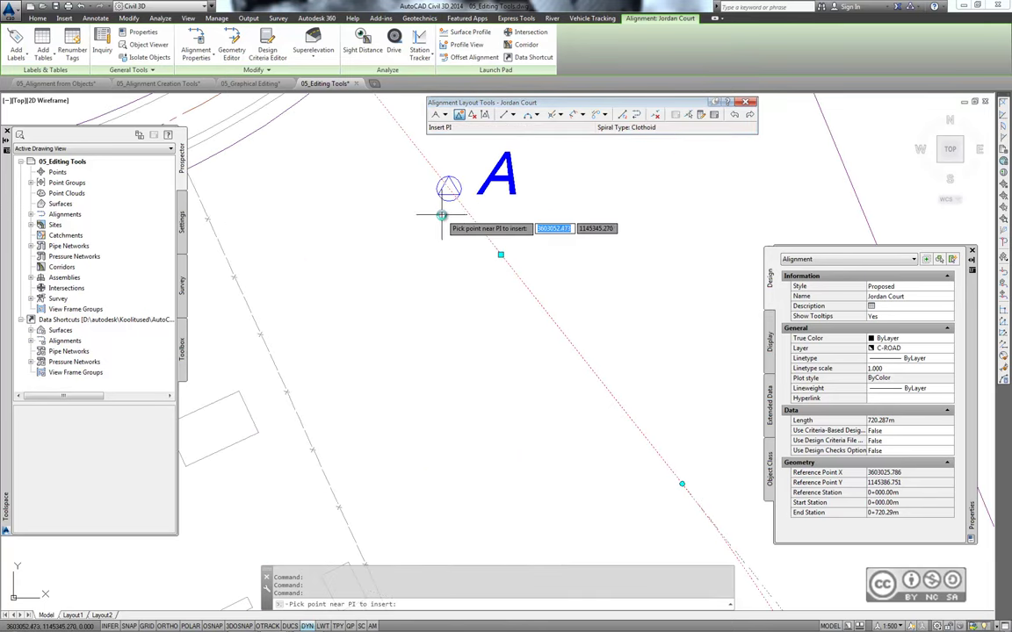
pyautogui.moveTo(462, 244)
pyautogui.mouseDown(button='middle')
pyautogui.moveTo(413, 361)
pyautogui.moveTo(376, 305)
pyautogui.mouseUp(button='middle')
pyautogui.click(212, 626)
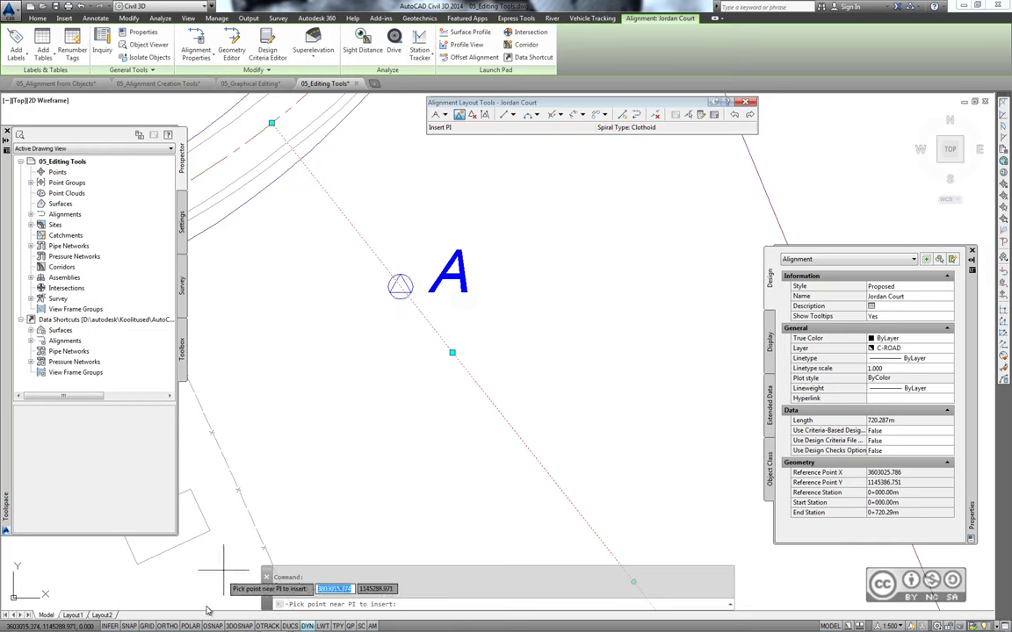
pyautogui.click(400, 287)
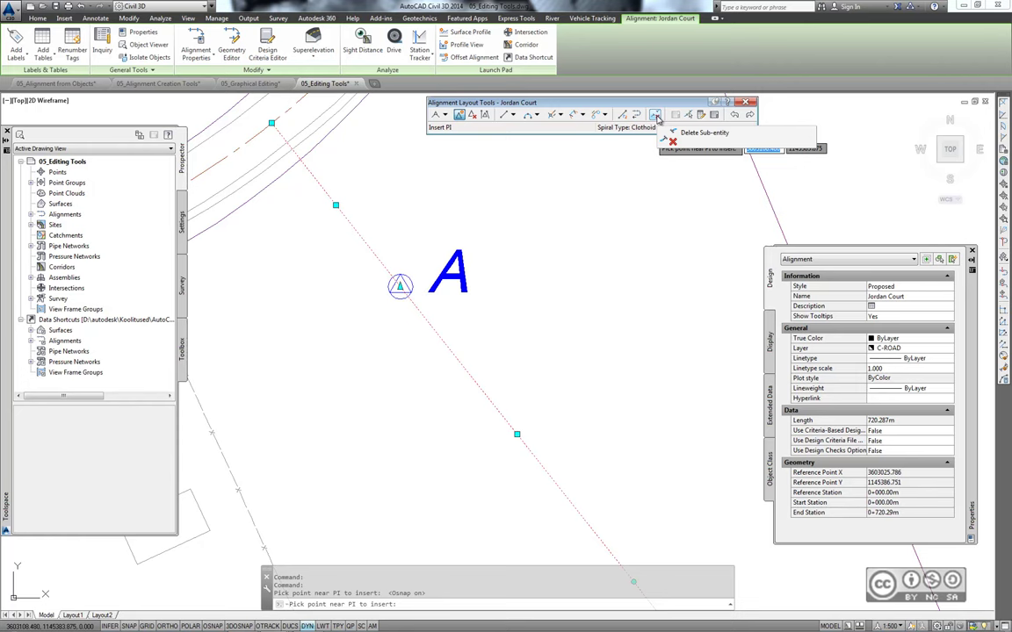
# - Delete the curve near point B and the tangent between A and B
pyautogui.click(657, 119)
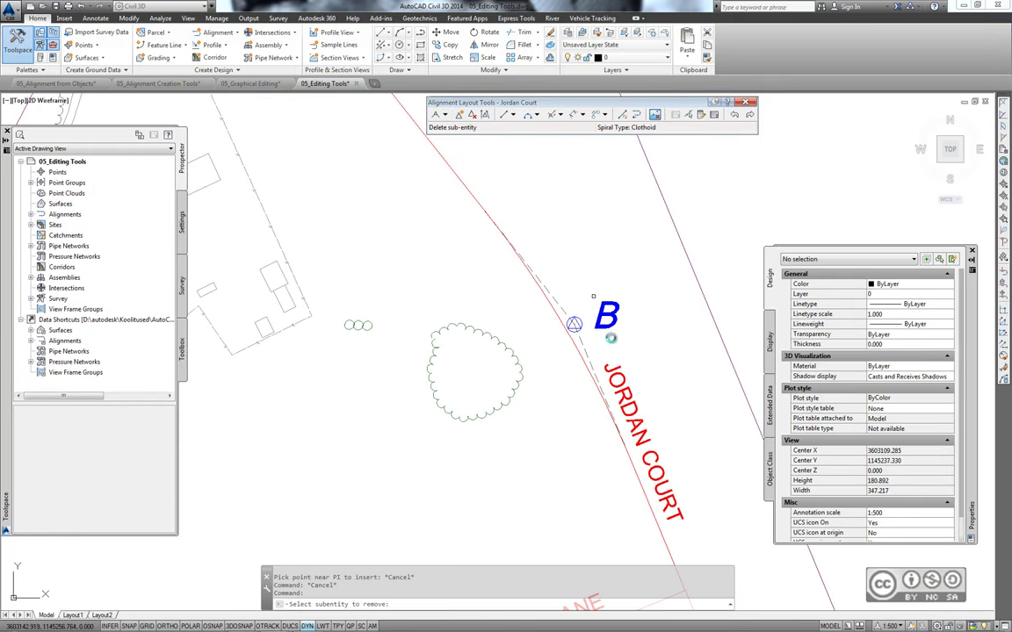
pyautogui.moveTo(556, 305); pyautogui.dragTo(552, 308, button='middle')
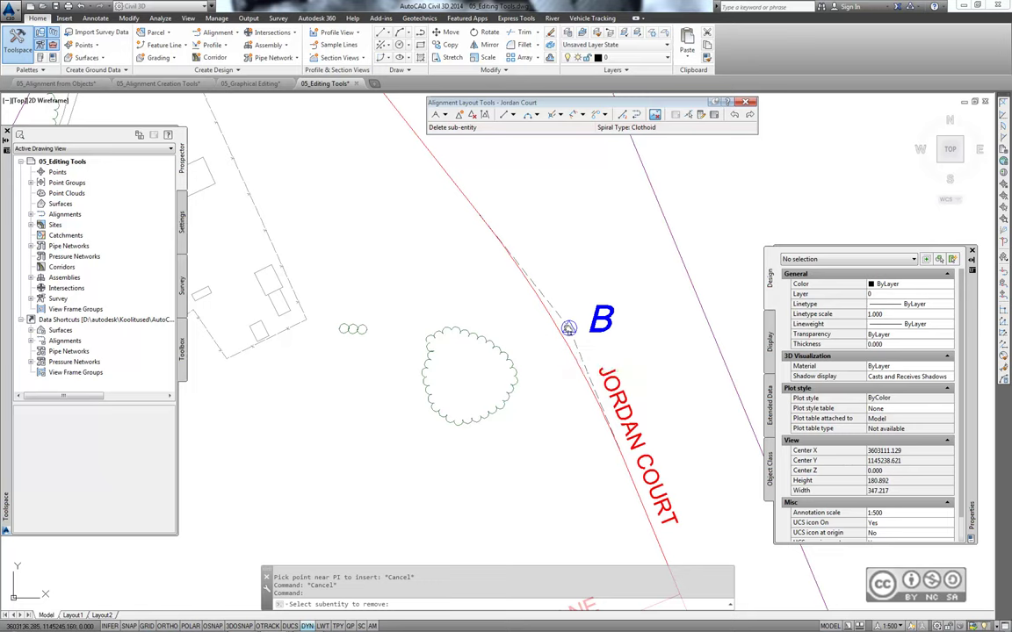
pyautogui.click(556, 331)
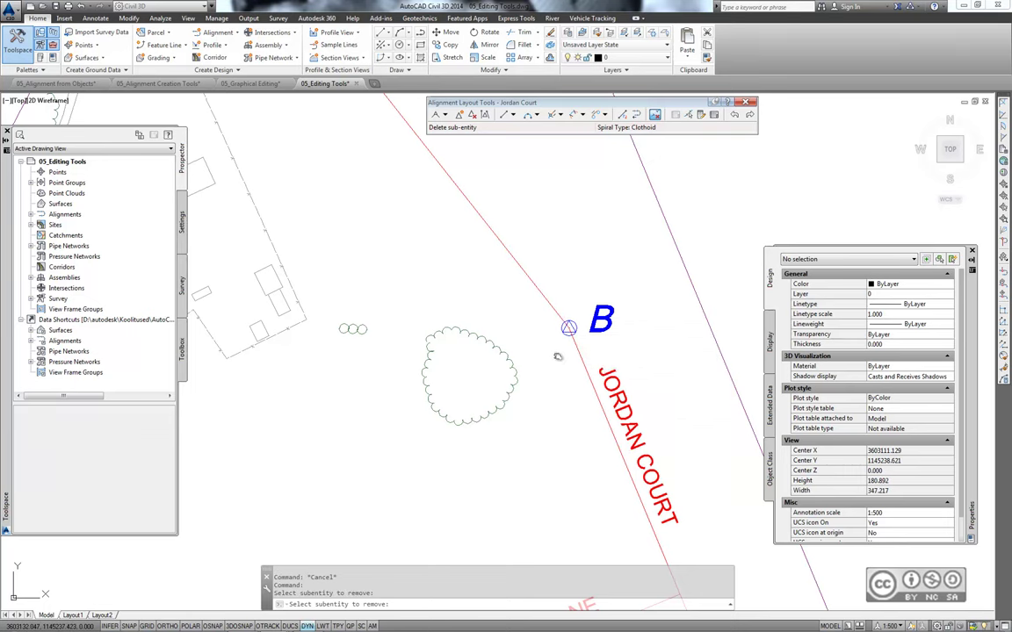
pyautogui.scroll(-2, 518, 338)
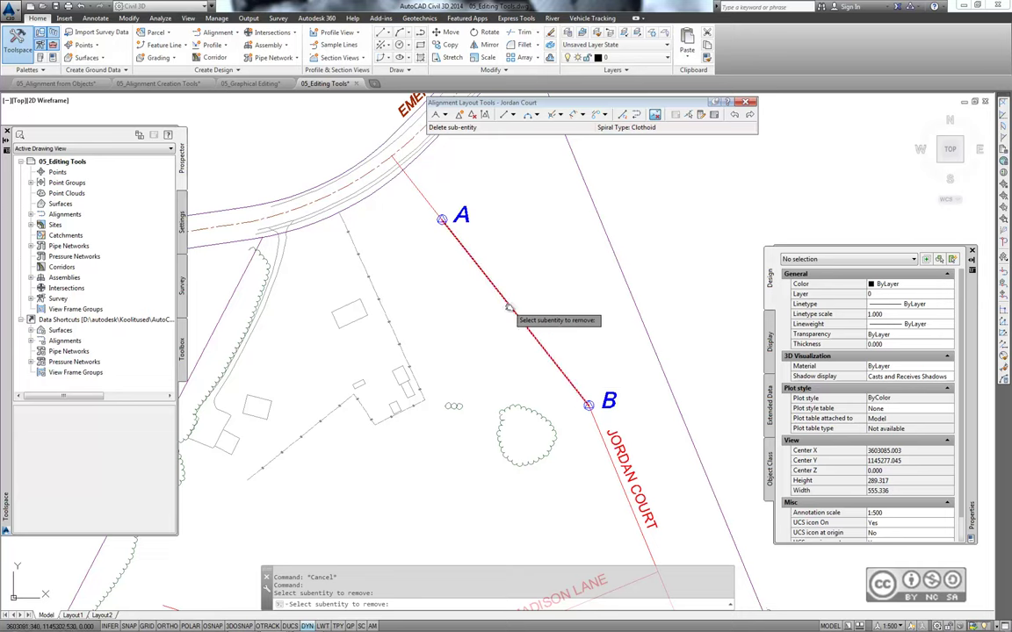
pyautogui.click(508, 307)
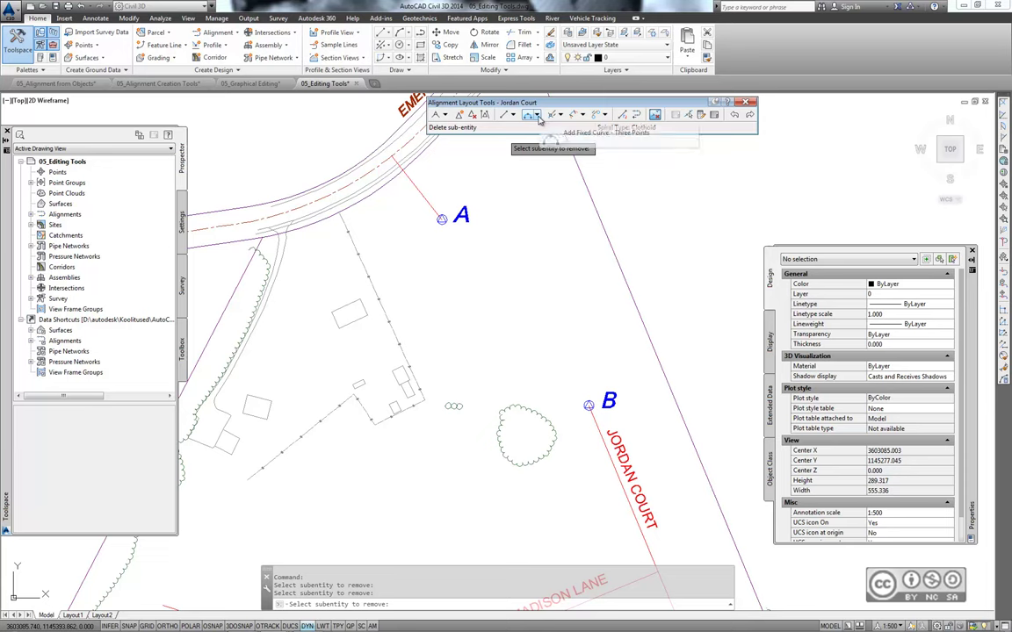
# - Add a counterclockwise floating curve of radius 30 and length 30 off the tangent at A
pyautogui.click(536, 117)
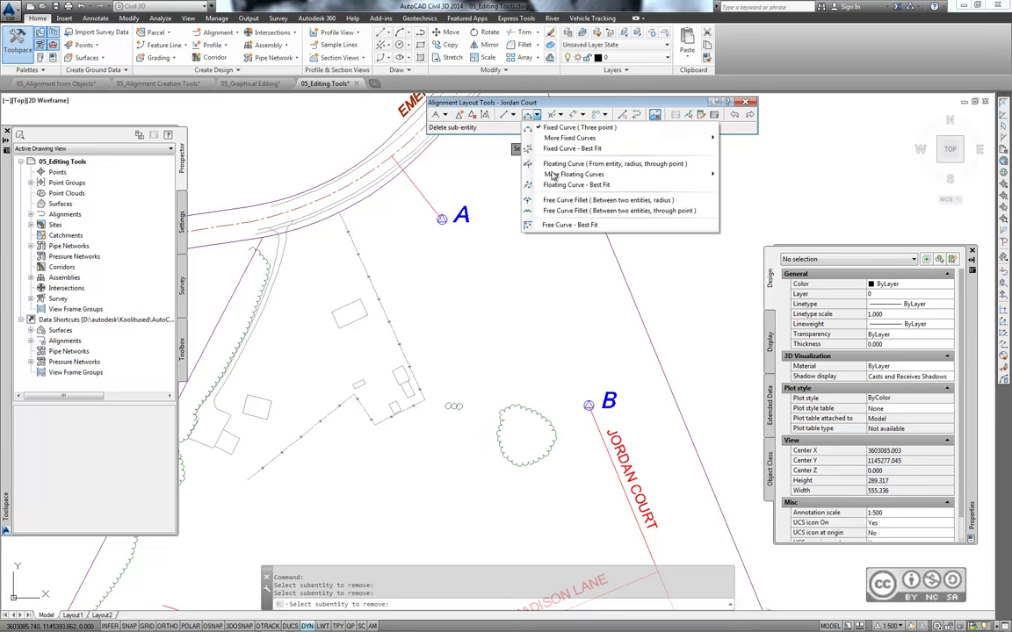
pyautogui.moveTo(574, 174)
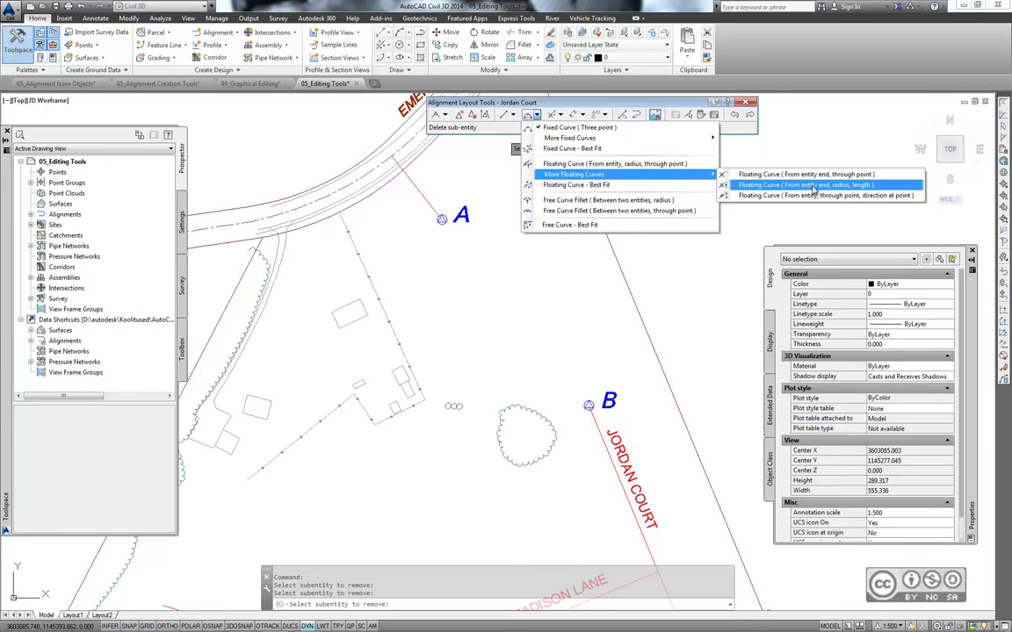
pyautogui.click(863, 188)
pyautogui.scroll(2, 443, 233)
pyautogui.scroll(2, 444, 236)
pyautogui.scroll(2, 444, 263)
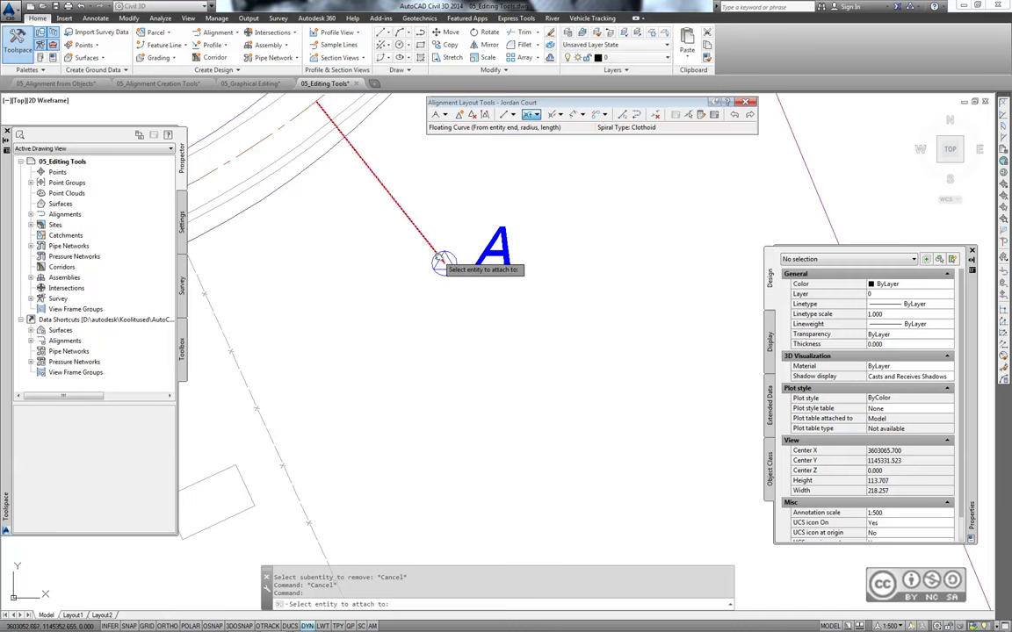
pyautogui.click(441, 261)
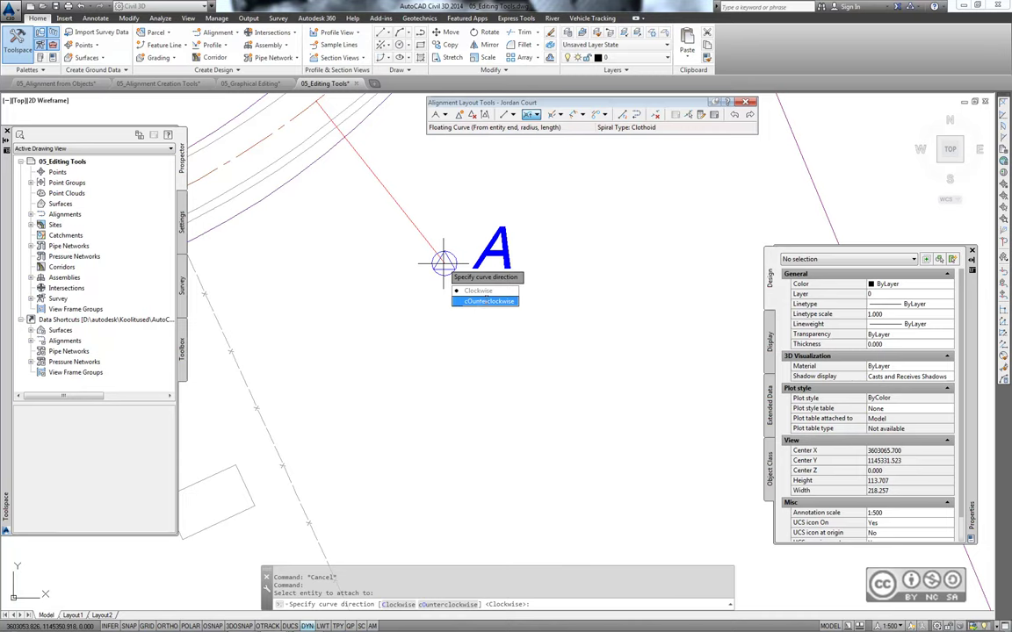
pyautogui.click(487, 302)
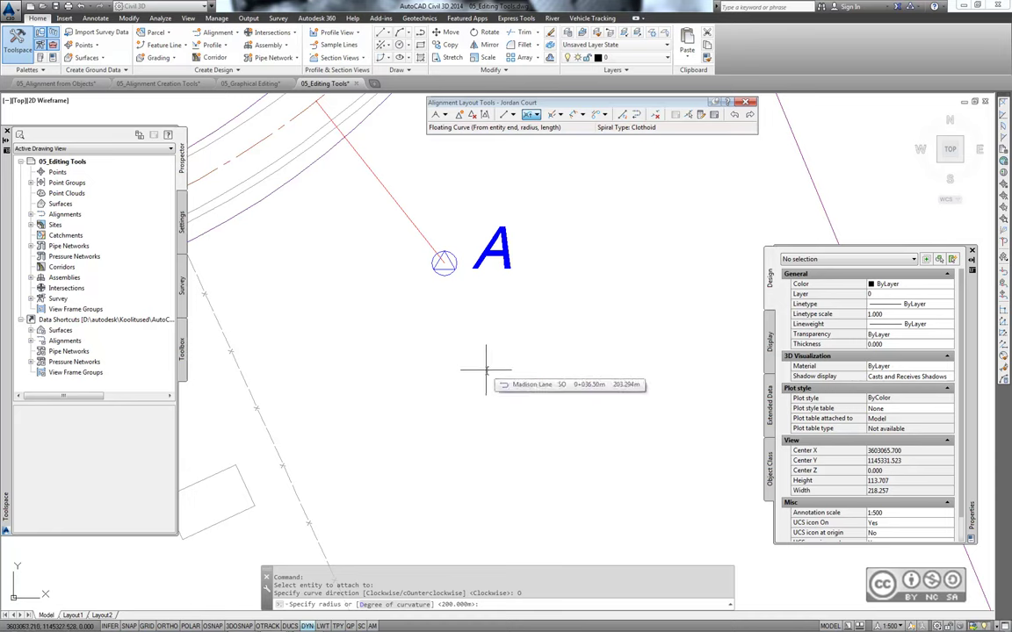
pyautogui.write('30')
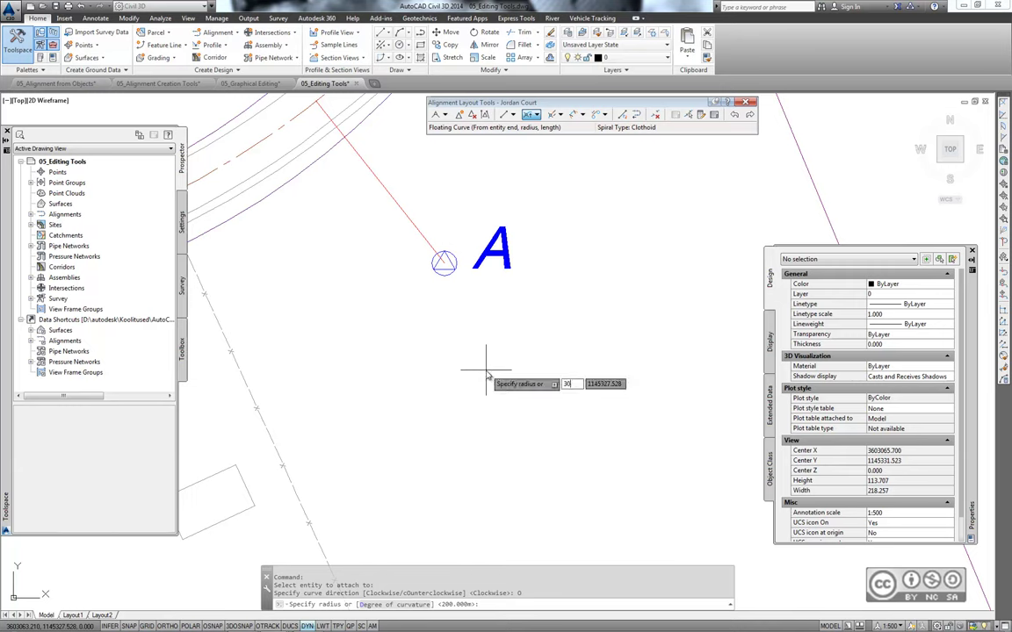
pyautogui.press('Return')
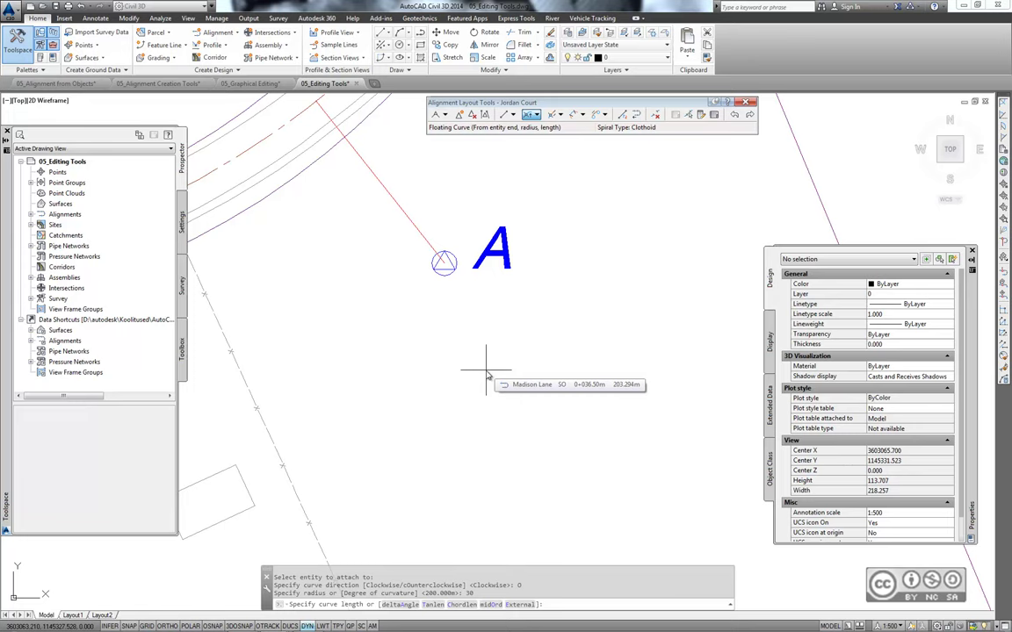
pyautogui.write('30')
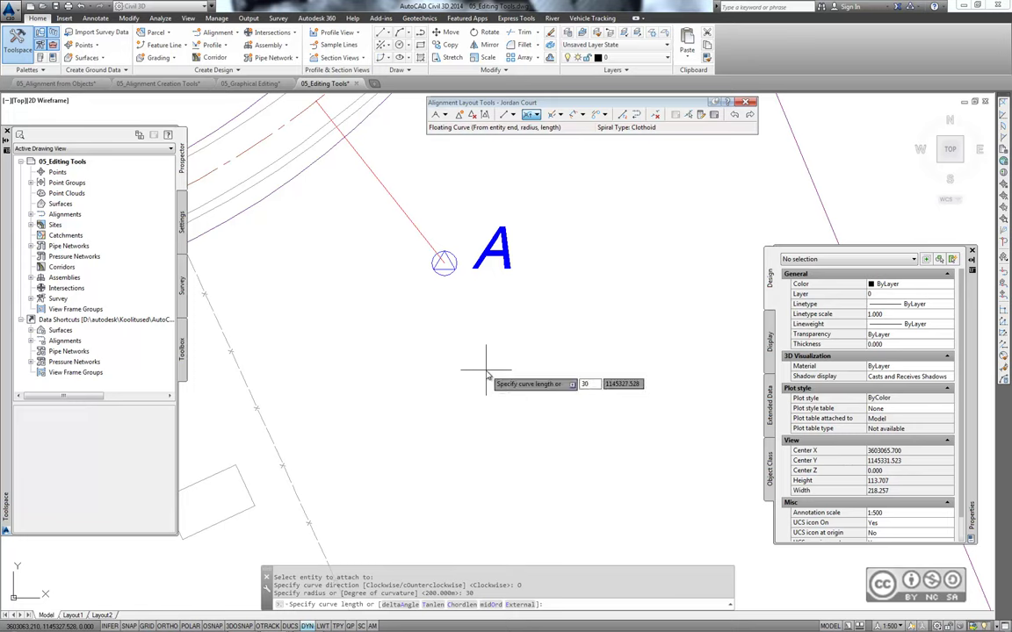
pyautogui.press('Return')
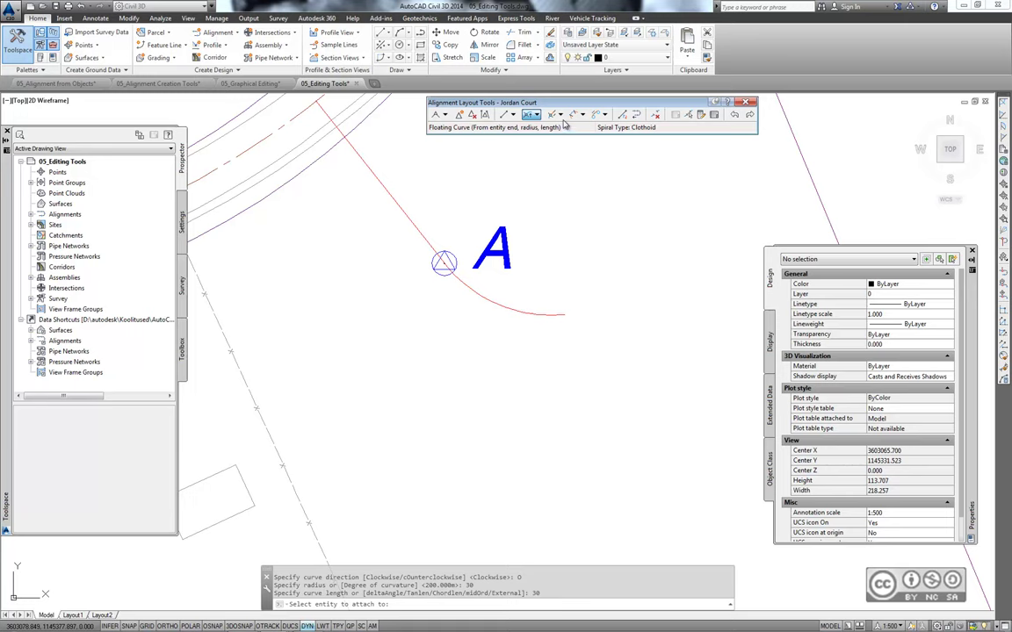
# - Join the floating curve to the line at point B with a reverse free fillet of radius 30 m, under 180°
pyautogui.click(537, 116)
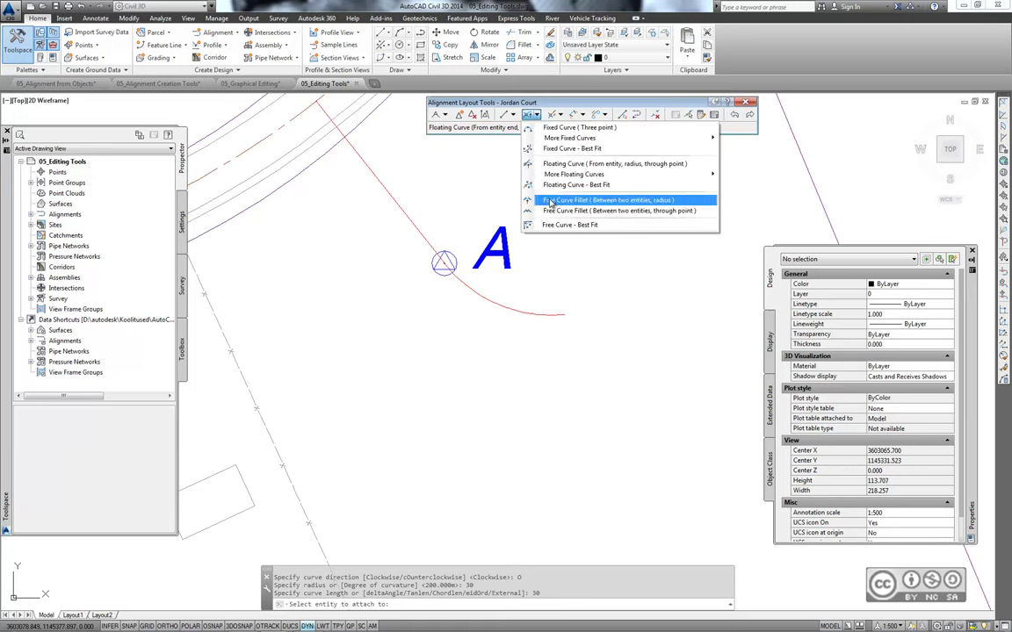
pyautogui.click(626, 201)
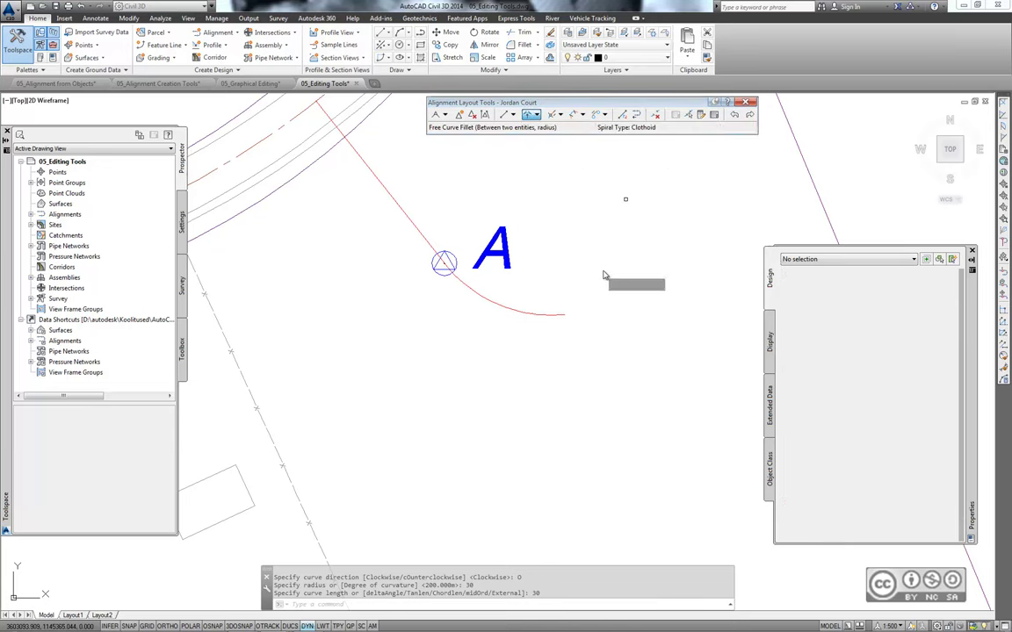
pyautogui.moveTo(614, 258); pyautogui.dragTo(517, 241, button='middle')
pyautogui.click(439, 198)
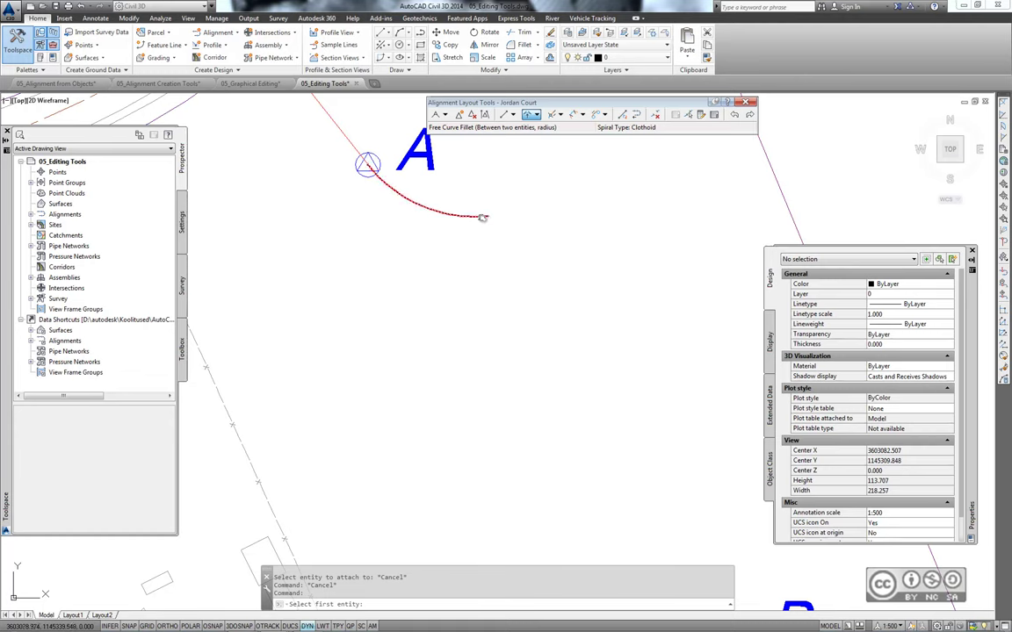
pyautogui.moveTo(605, 363); pyautogui.dragTo(557, 294, button='middle')
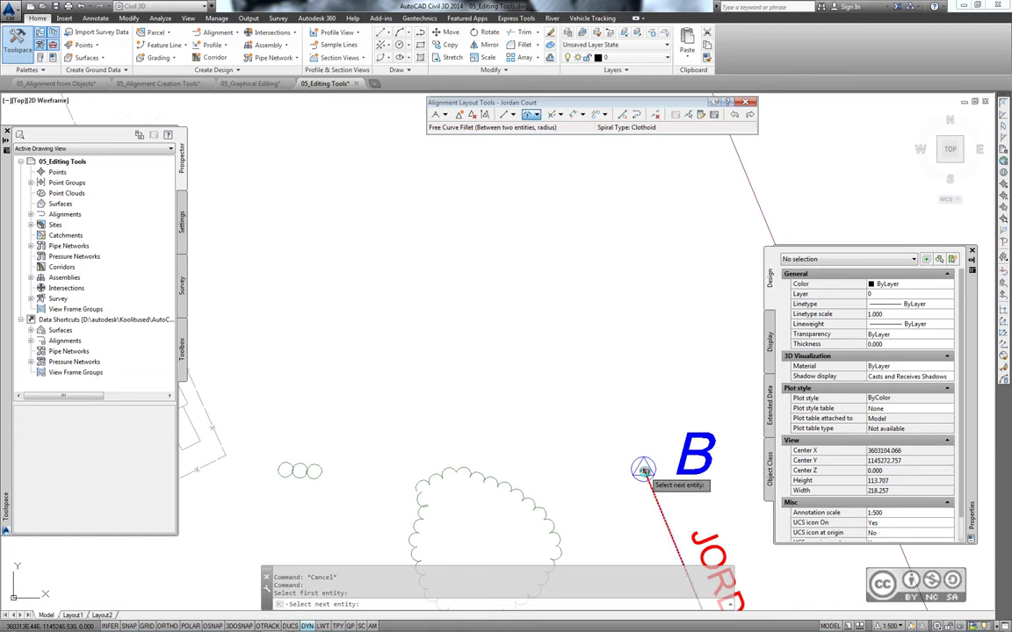
pyautogui.click(642, 471)
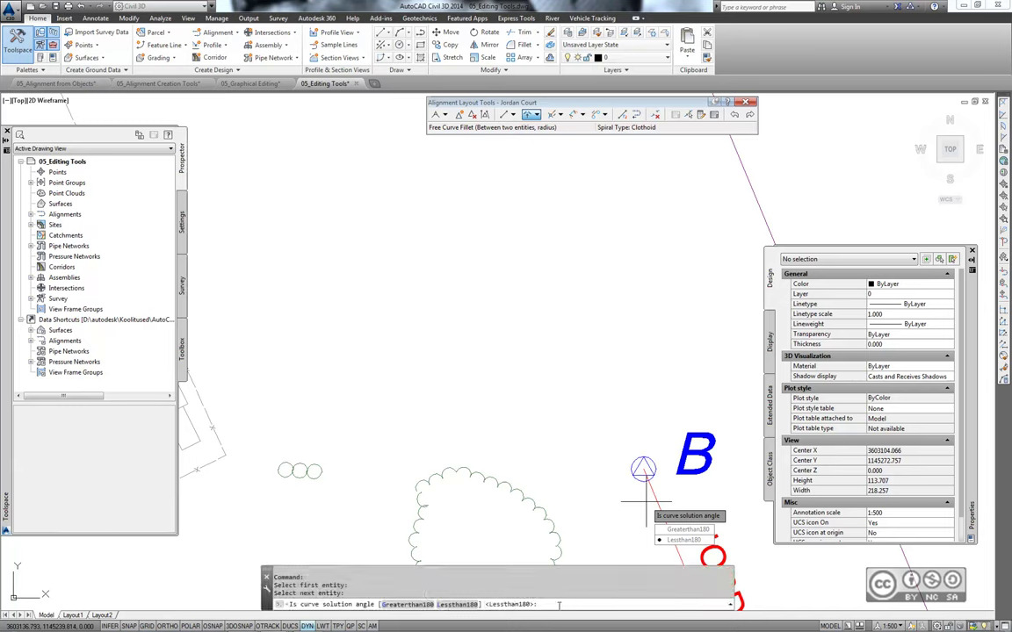
pyautogui.press('Return')
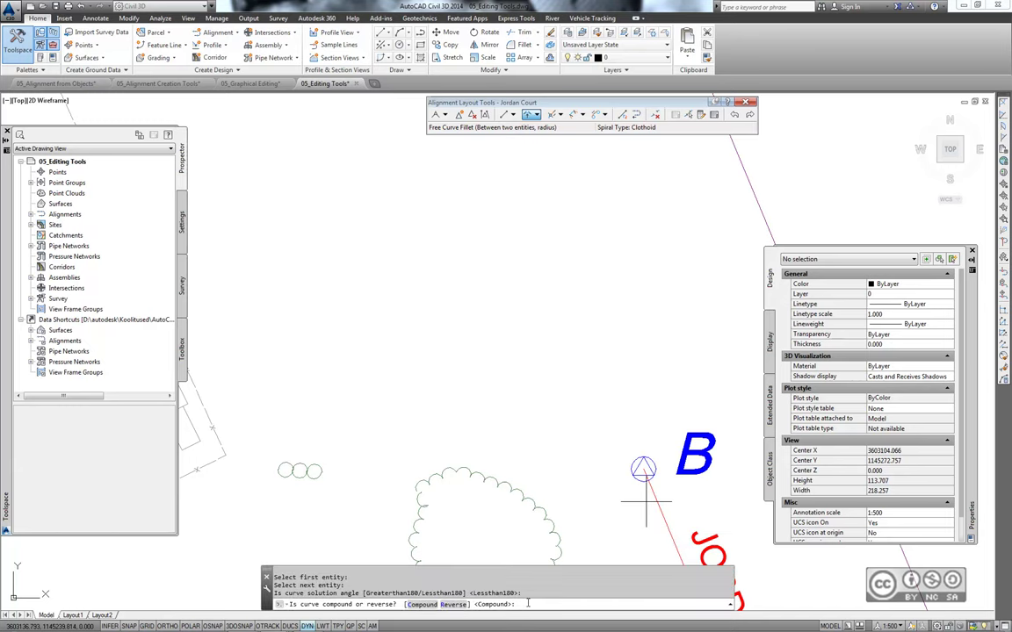
pyautogui.write('r')
pyautogui.press('Return')
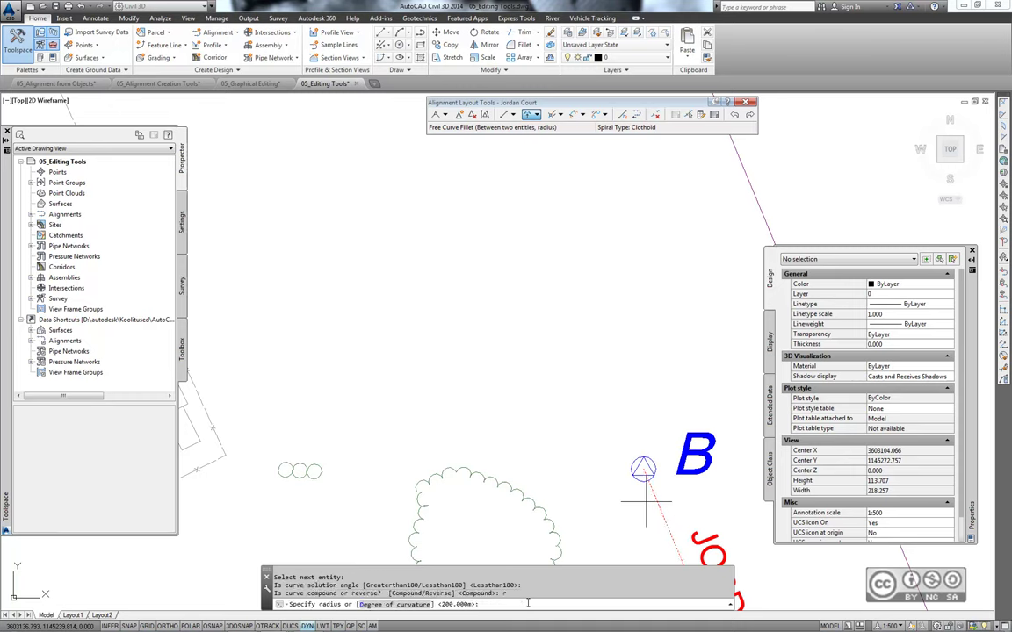
pyautogui.write('30')
pyautogui.press('Return')
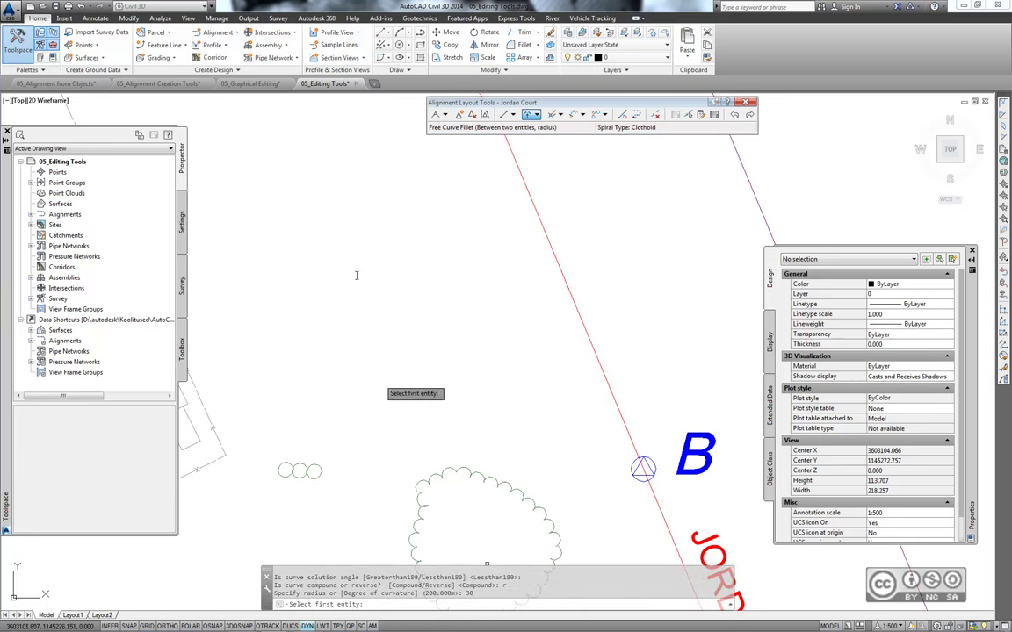
# - Look over the finished fillet, end the fillet command, and begin opening another drawing
pyautogui.moveTo(422, 262)
pyautogui.mouseDown(button='middle')
pyautogui.moveTo(507, 407)
pyautogui.moveTo(458, 343)
pyautogui.mouseUp(button='middle')
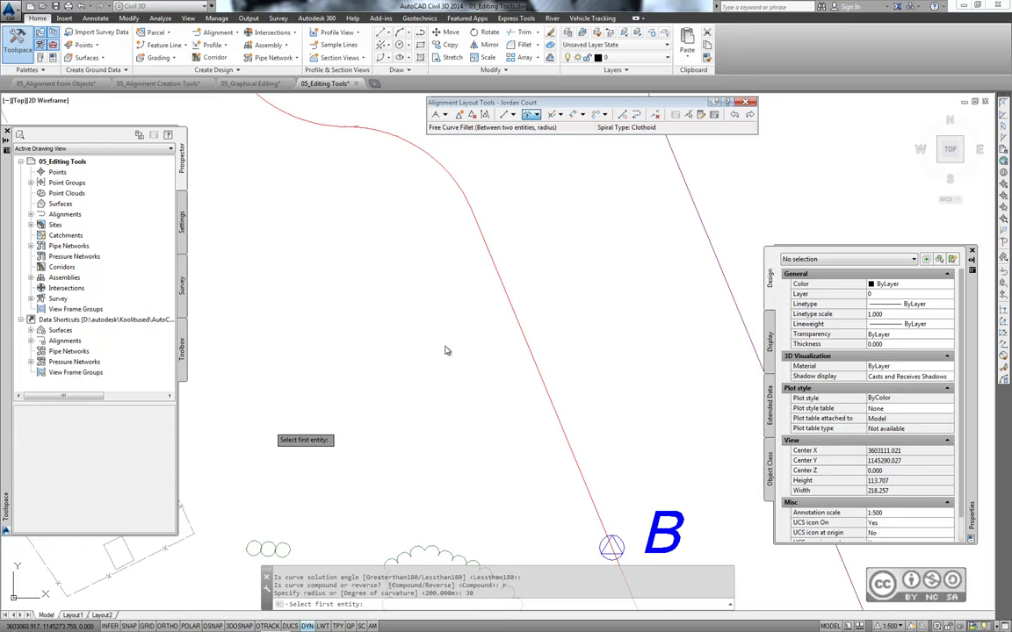
pyautogui.press('Escape')
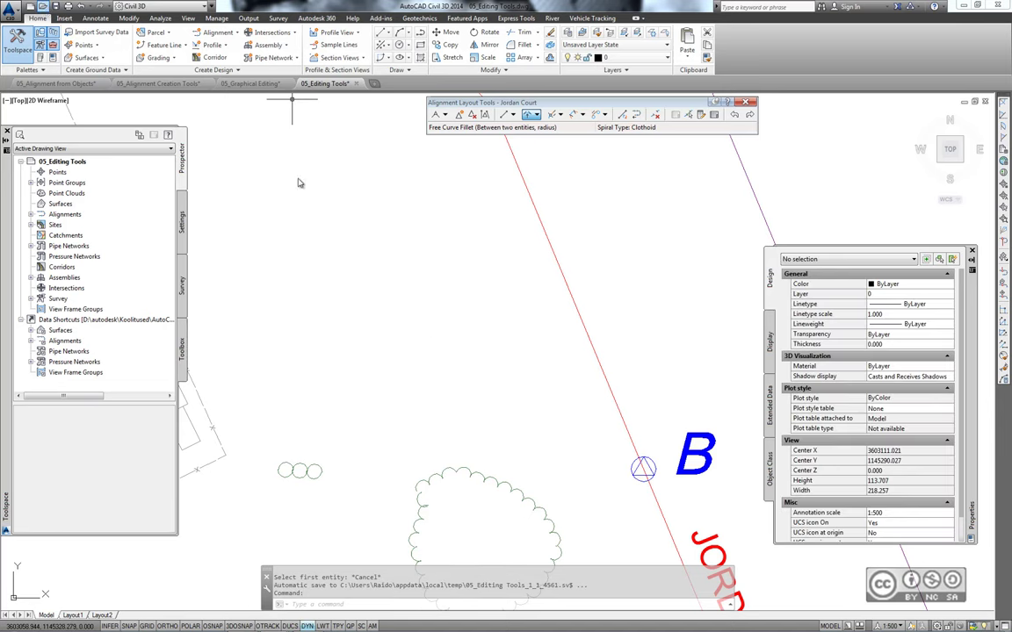
pyautogui.hotkey('ctrl', 'o')
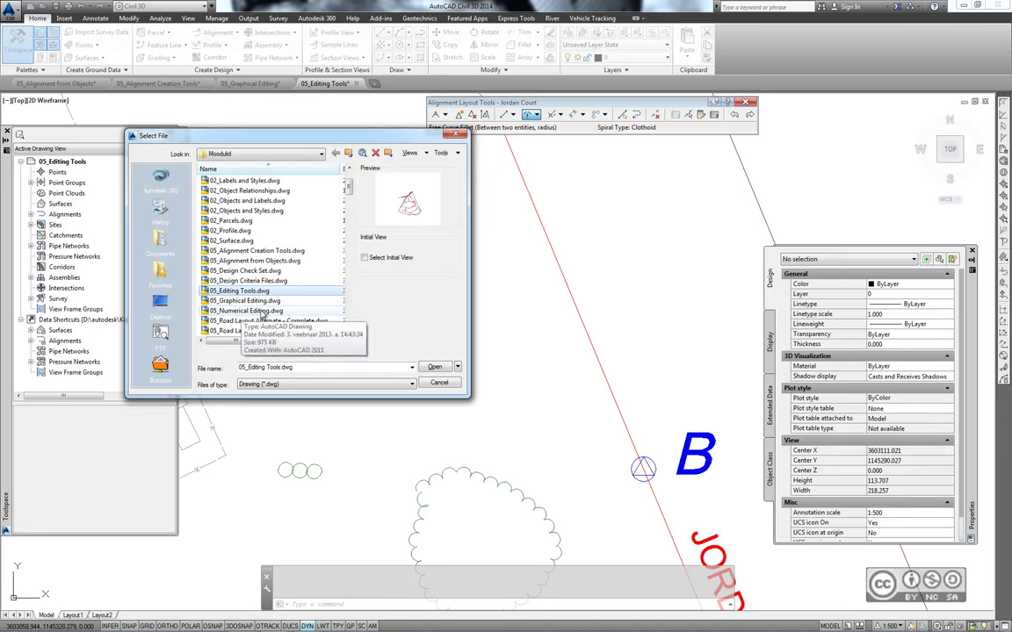
# - Open 05_Numerical Editing.dwg, zoom to Jordan Court, and launch the Geometry Editor on it
pyautogui.click(260, 311)
pyautogui.click(434, 367)
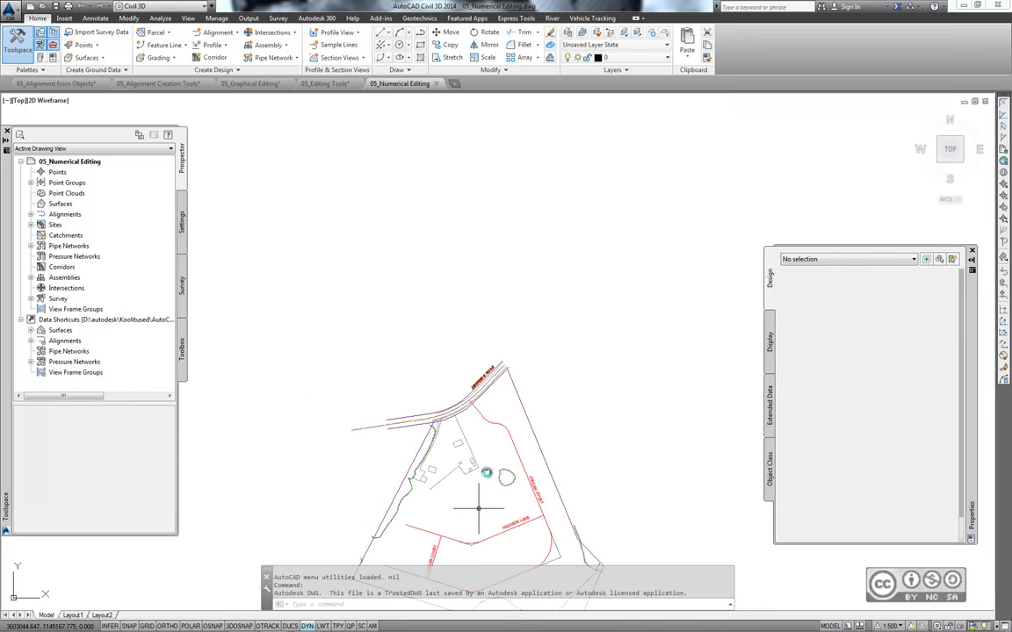
pyautogui.moveTo(479, 507); pyautogui.dragTo(483, 311, button='middle')
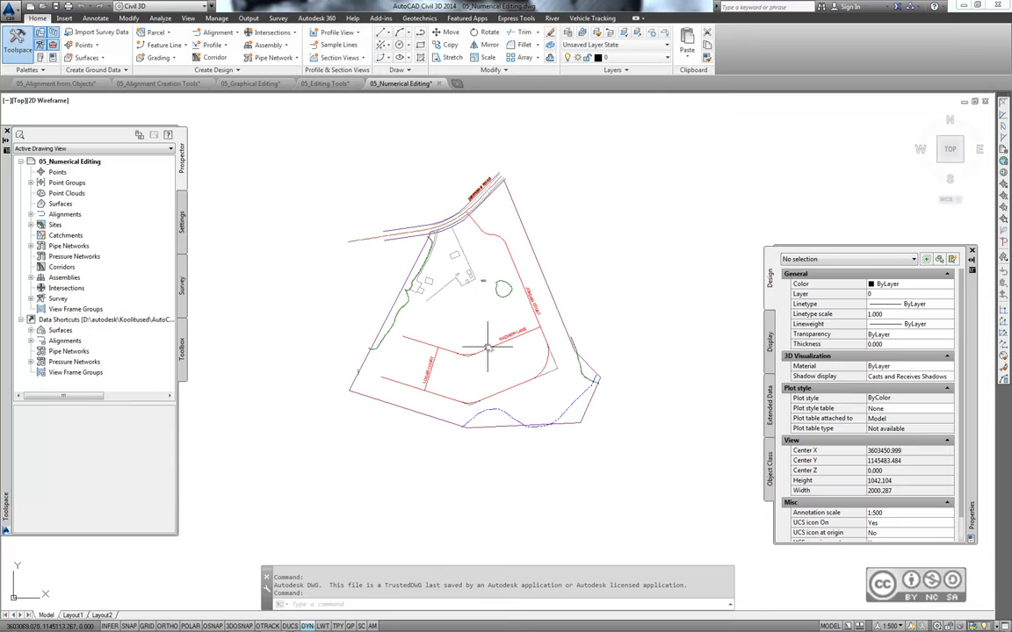
pyautogui.scroll(1, 523, 263)
pyautogui.scroll(1, 527, 254)
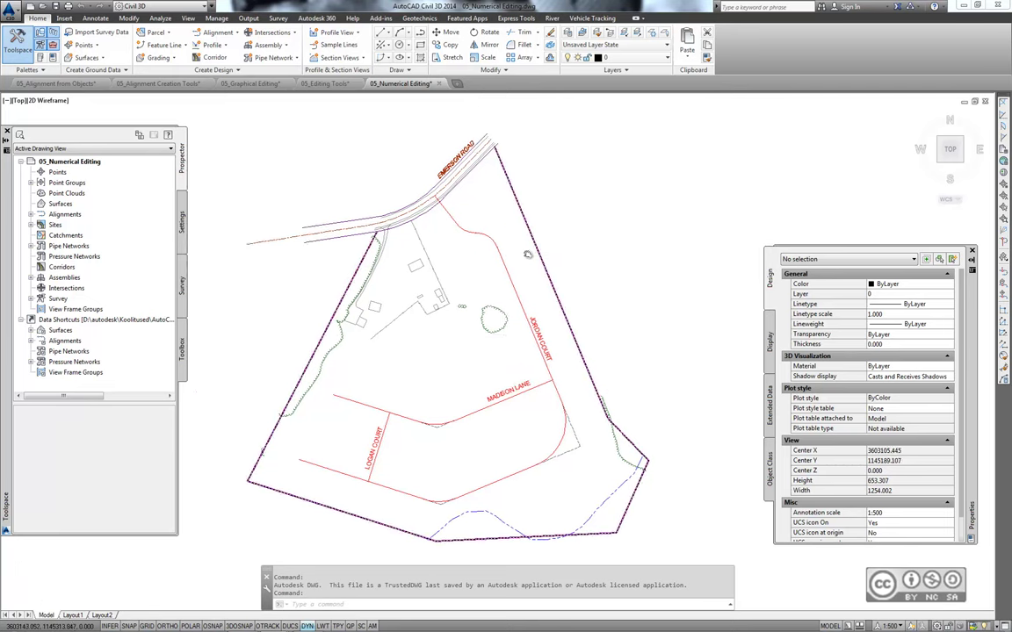
pyautogui.scroll(1, 527, 255)
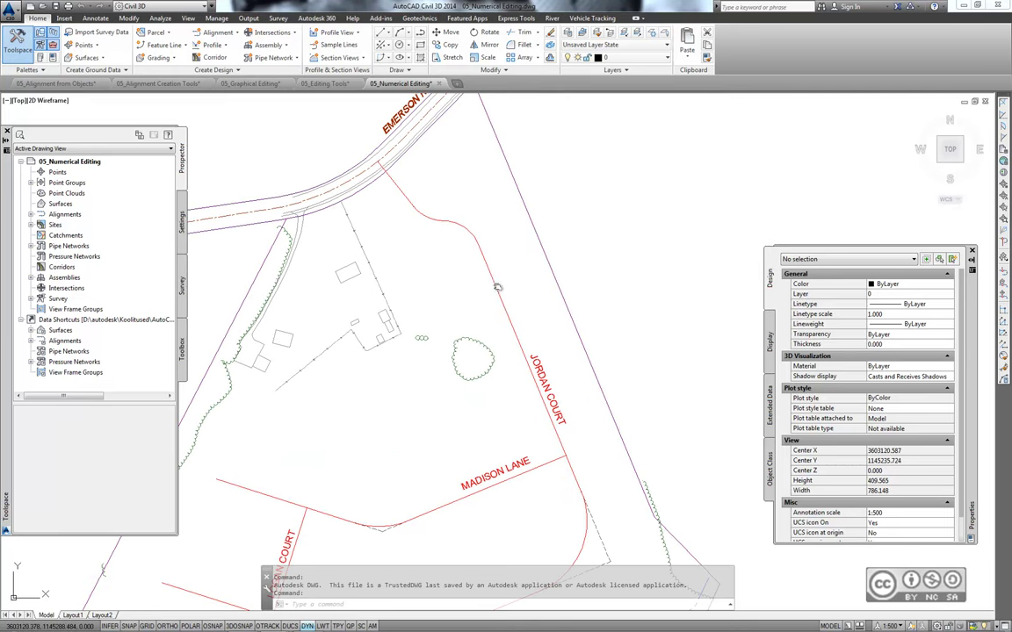
pyautogui.click(497, 287)
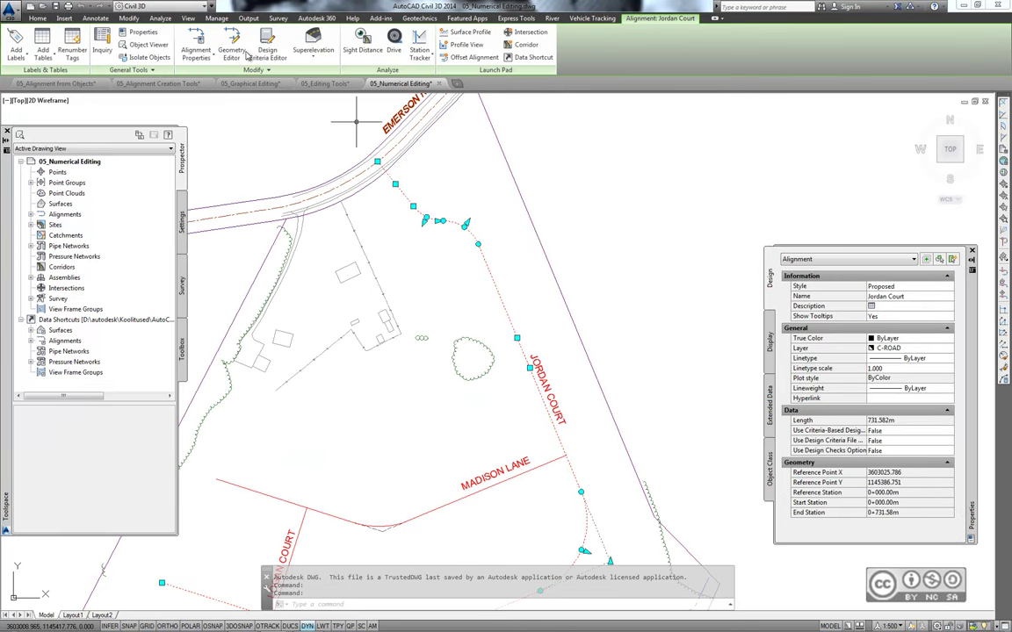
pyautogui.click(232, 47)
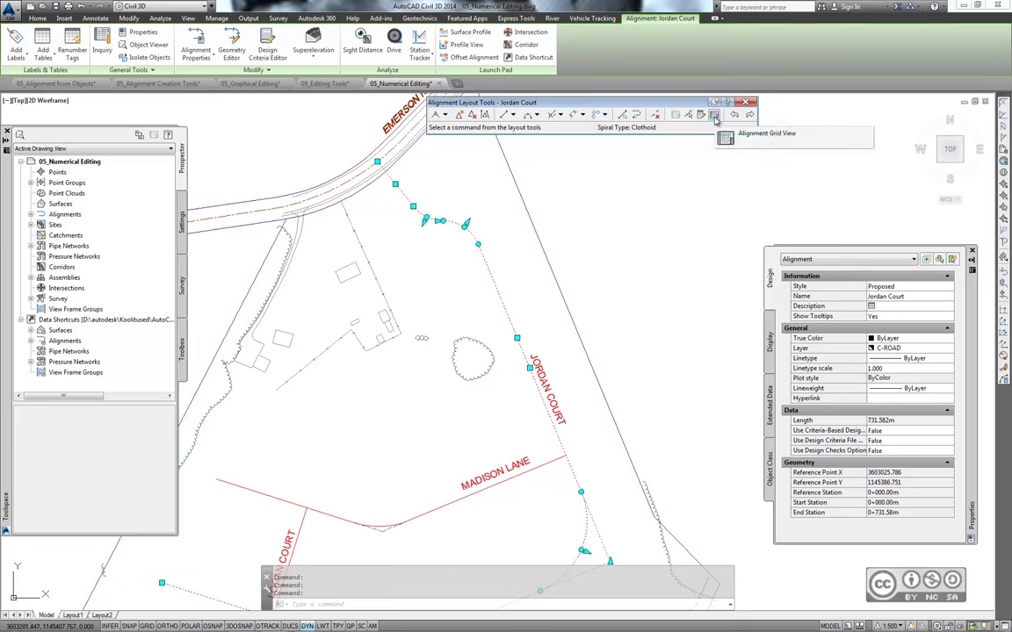
# - In the Alignment Grid View, change curve 2's radius from 30 m to 45 m
pyautogui.click(714, 115)
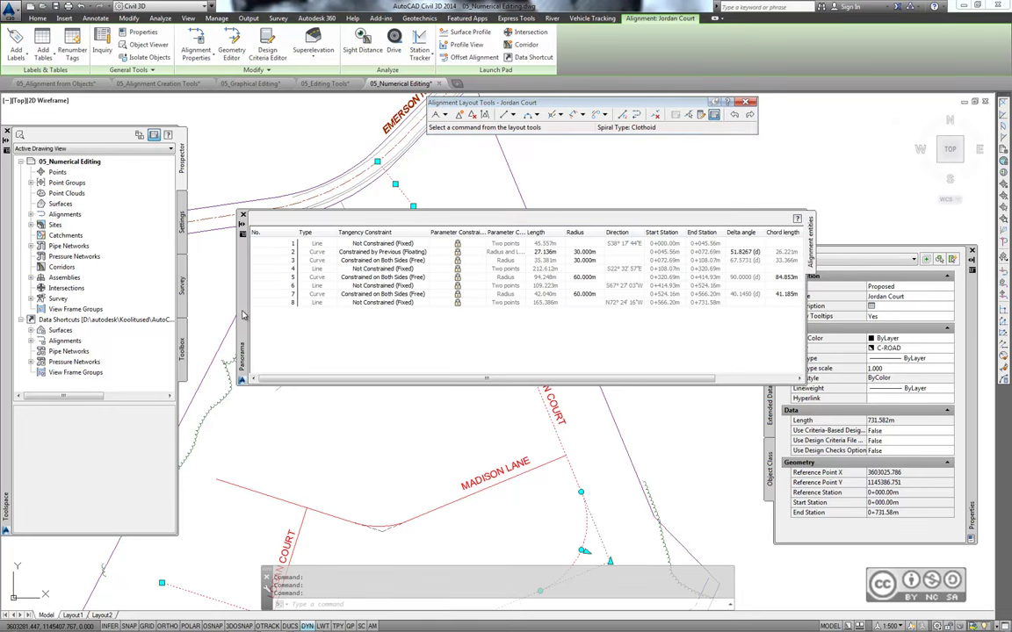
pyautogui.moveTo(244, 315); pyautogui.dragTo(197, 272)
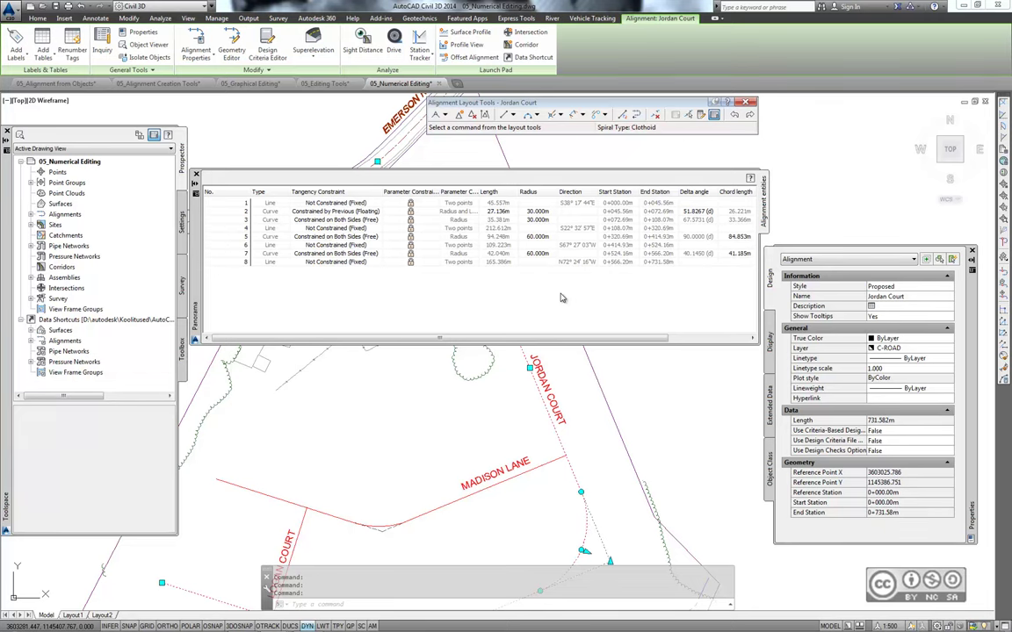
pyautogui.moveTo(225, 186); pyautogui.dragTo(226, 303)
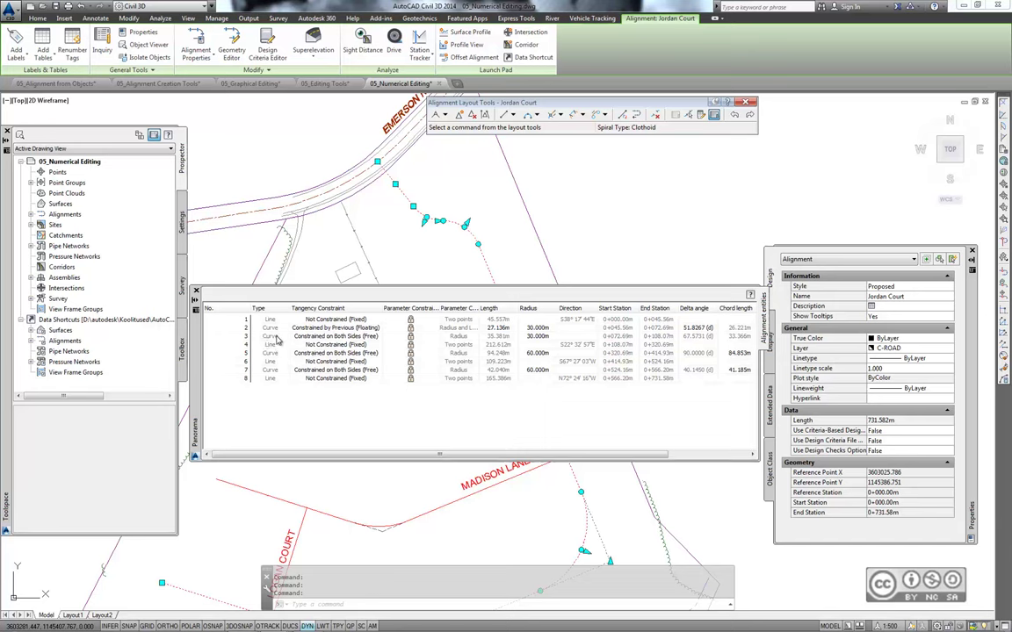
pyautogui.click(538, 335)
pyautogui.click(538, 327)
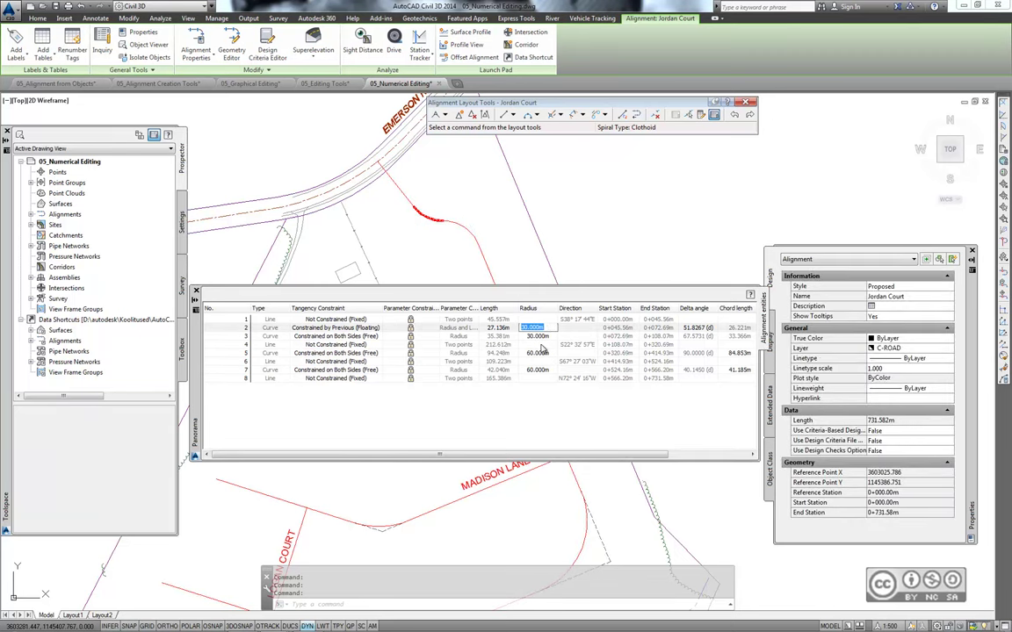
pyautogui.press('BackSpace')
pyautogui.write('45')
pyautogui.click(542, 338)
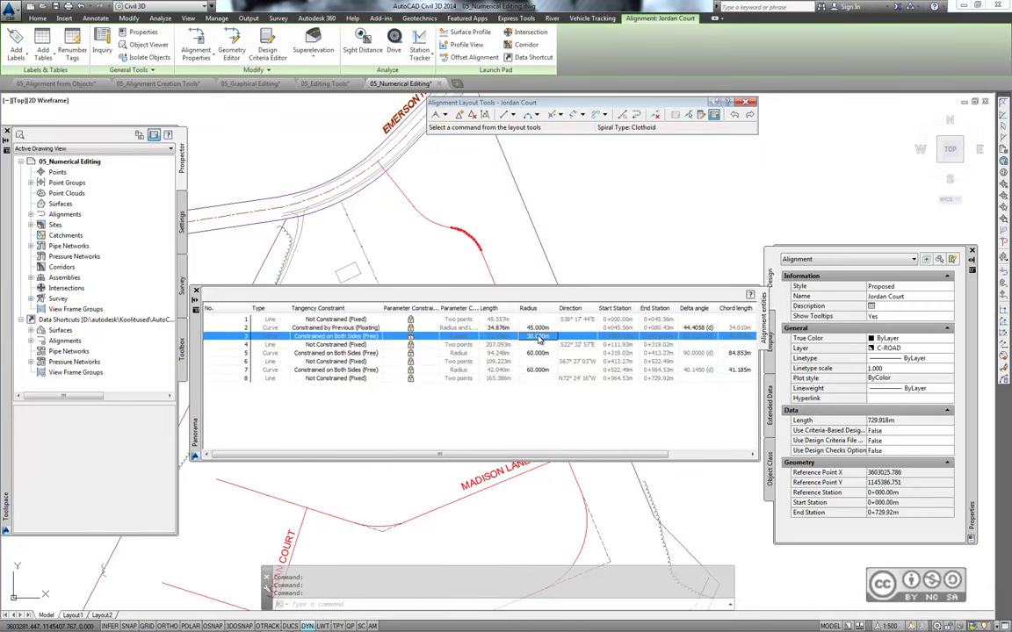
# - Set curve 3's radius to 45 m, then close the grid and clear the selection
pyautogui.click(538, 337)
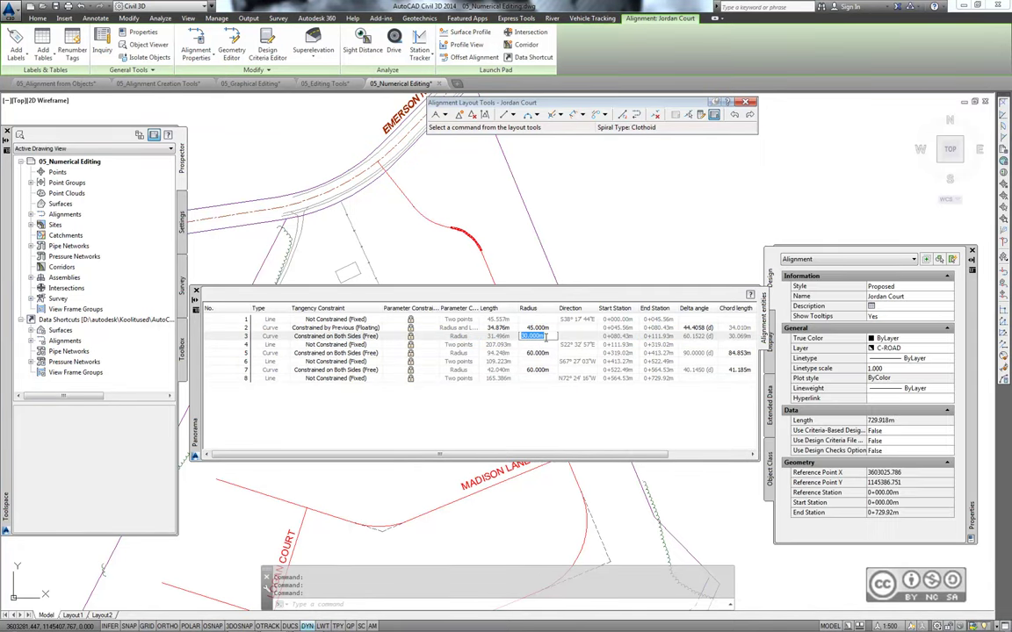
pyautogui.write('45')
pyautogui.click(548, 330)
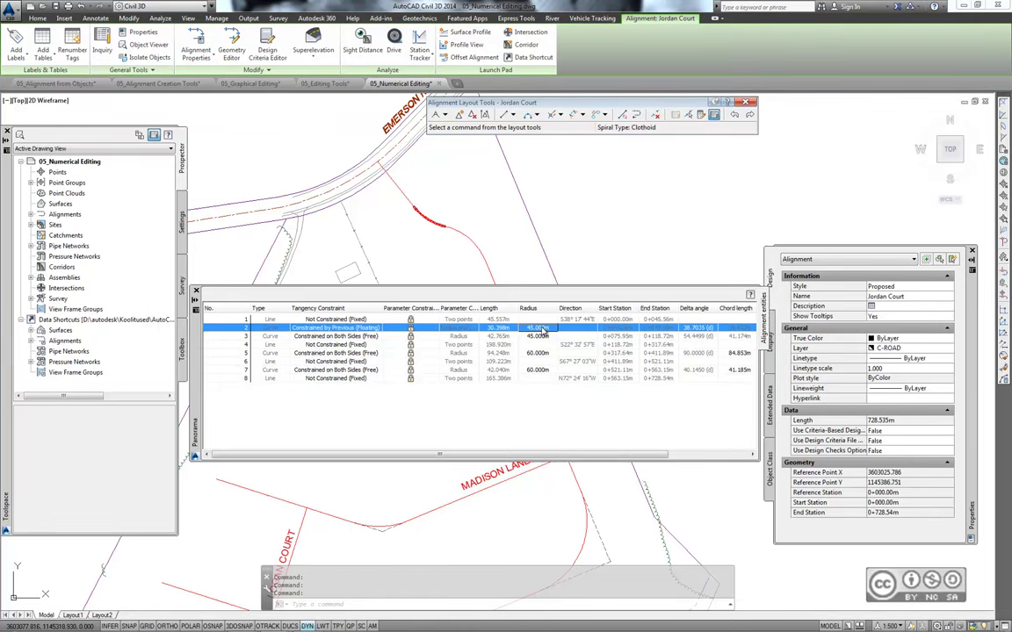
pyautogui.click(196, 292)
pyautogui.press('Escape')
pyautogui.press('Escape')
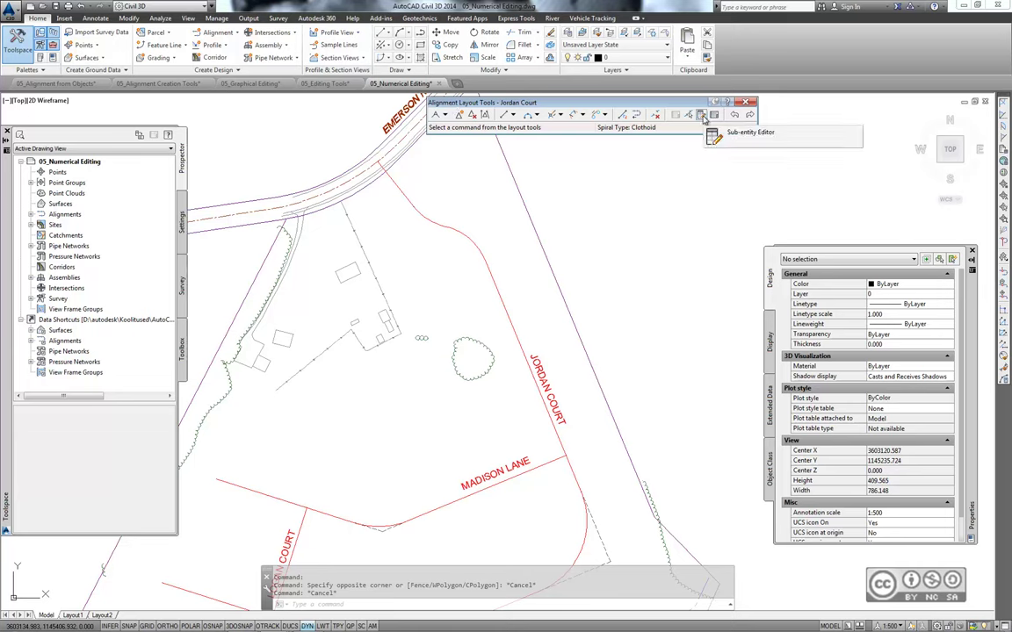
# - Open the Sub-entity Editor and pick Jordan Court's southern corner curve
pyautogui.click(702, 116)
pyautogui.moveTo(60, 7); pyautogui.dragTo(250, 127)
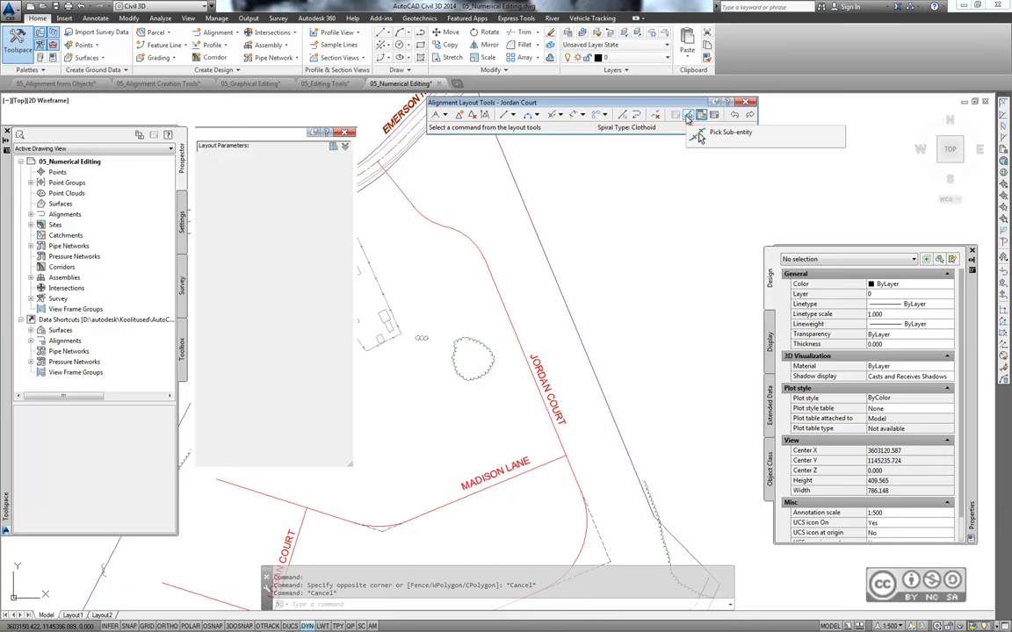
pyautogui.click(700, 133)
pyautogui.moveTo(573, 386); pyautogui.dragTo(562, 229, button='middle')
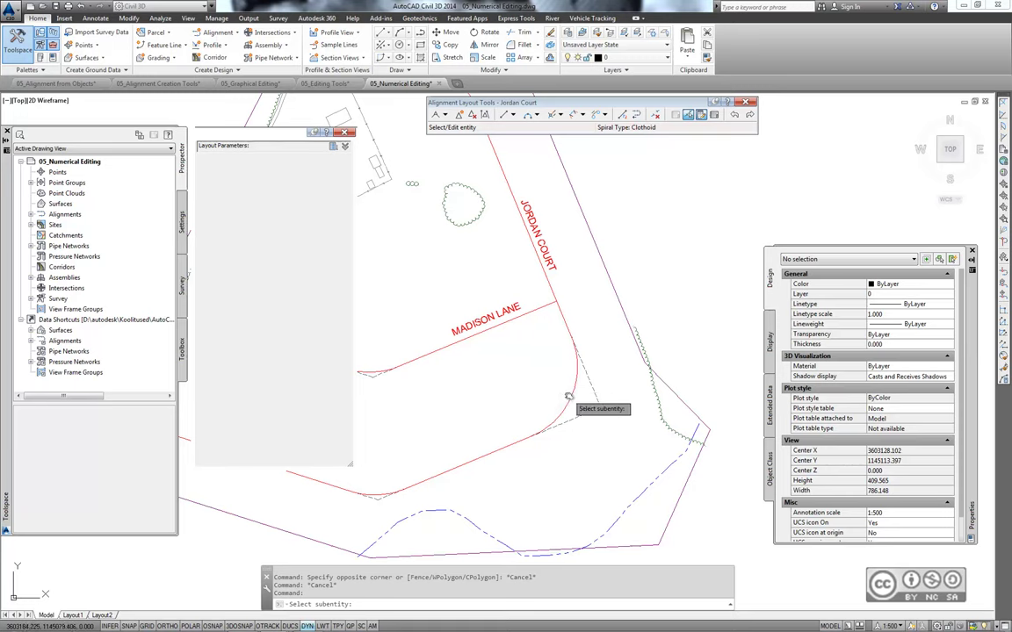
pyautogui.press('Escape')
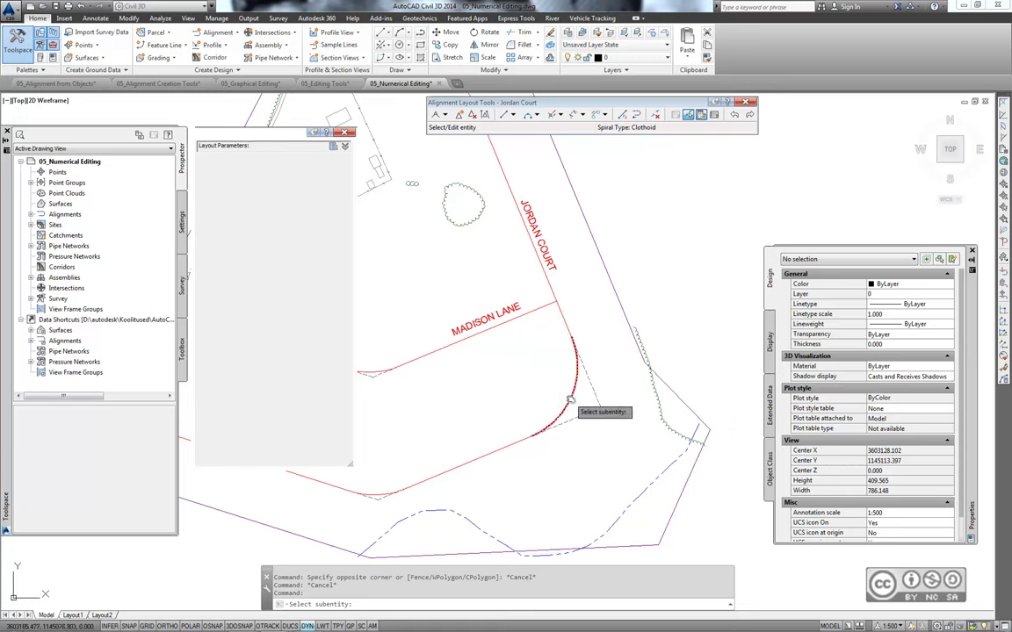
pyautogui.press('Return')
pyautogui.click(546, 392)
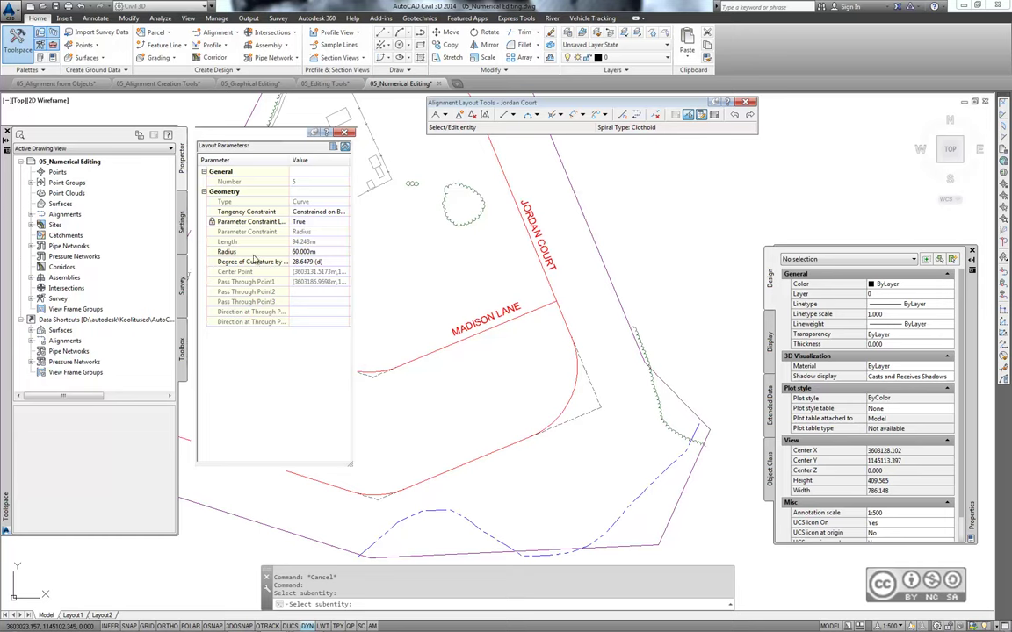
# - Change the corner curve's radius from 60 m to 15 m and close the layout tools
pyautogui.click(321, 252)
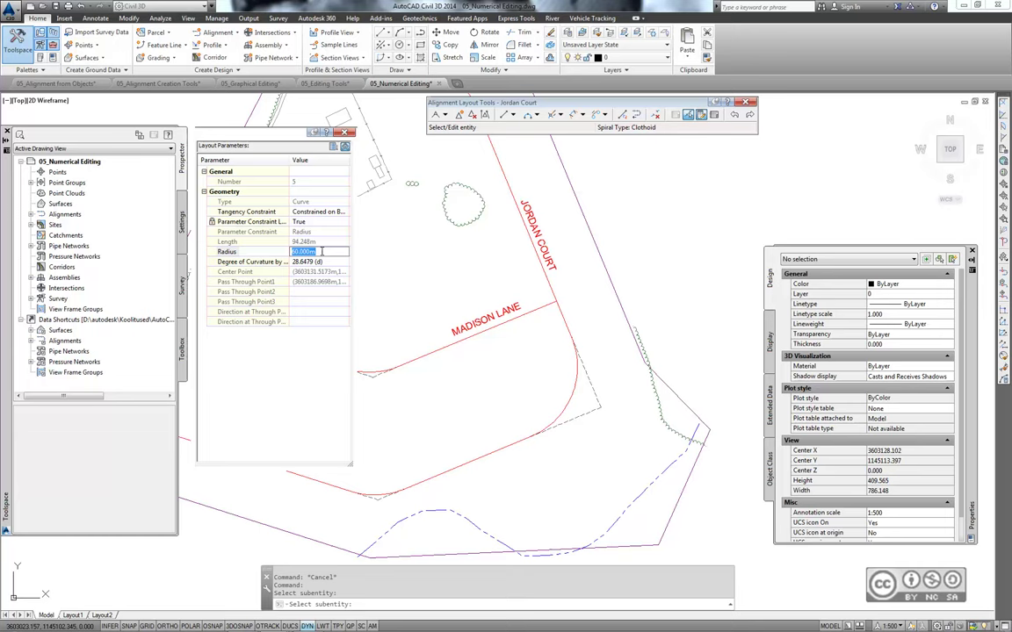
pyautogui.write('15')
pyautogui.press('Return')
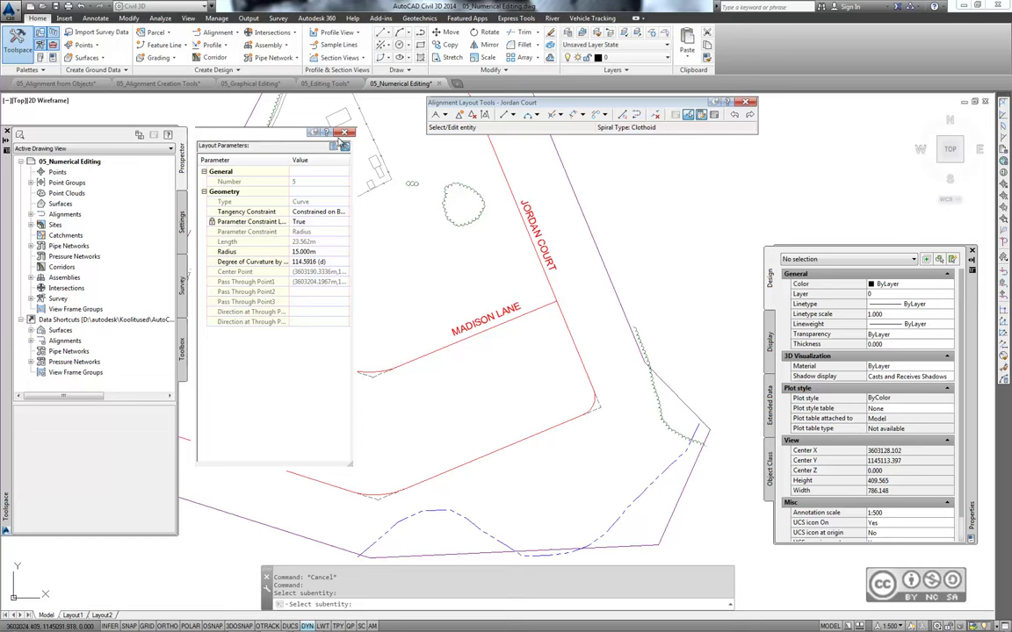
pyautogui.click(344, 133)
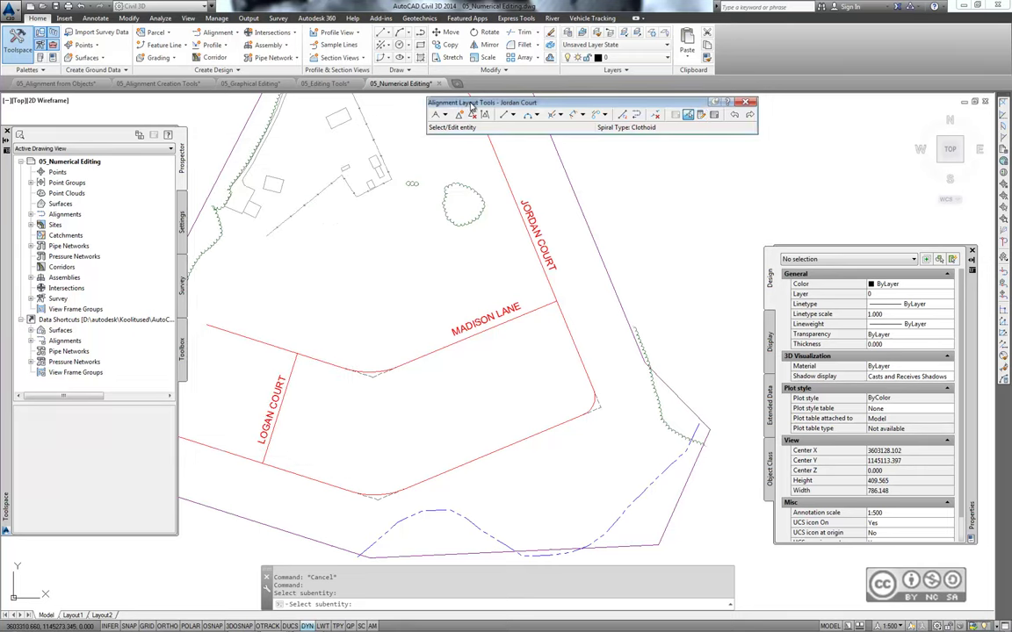
pyautogui.press('Escape')
pyautogui.press('Escape')
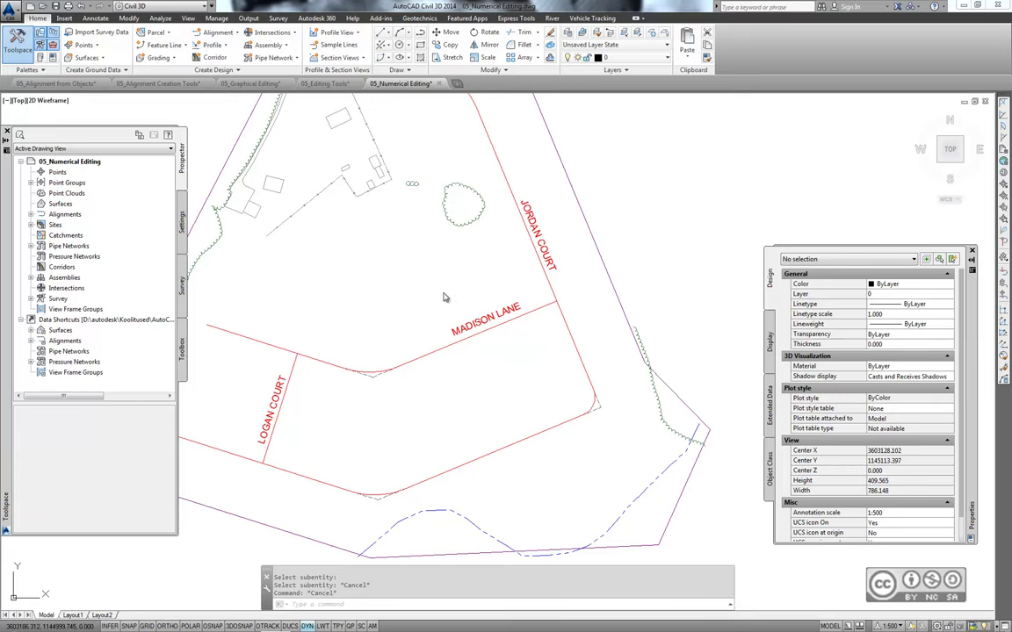
pyautogui.moveTo(427, 277); pyautogui.dragTo(459, 356, button='middle')
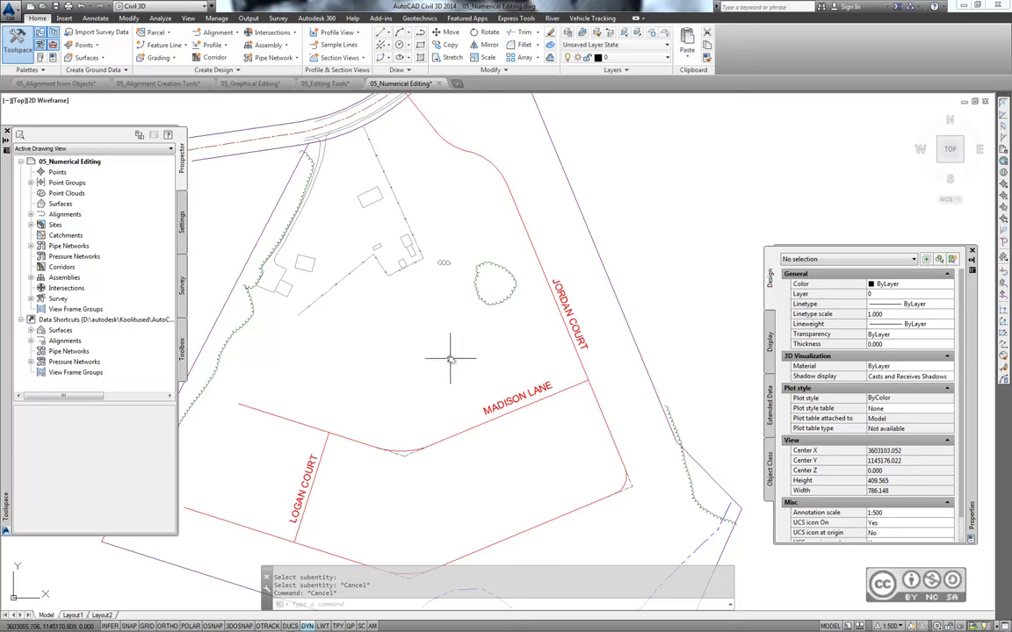
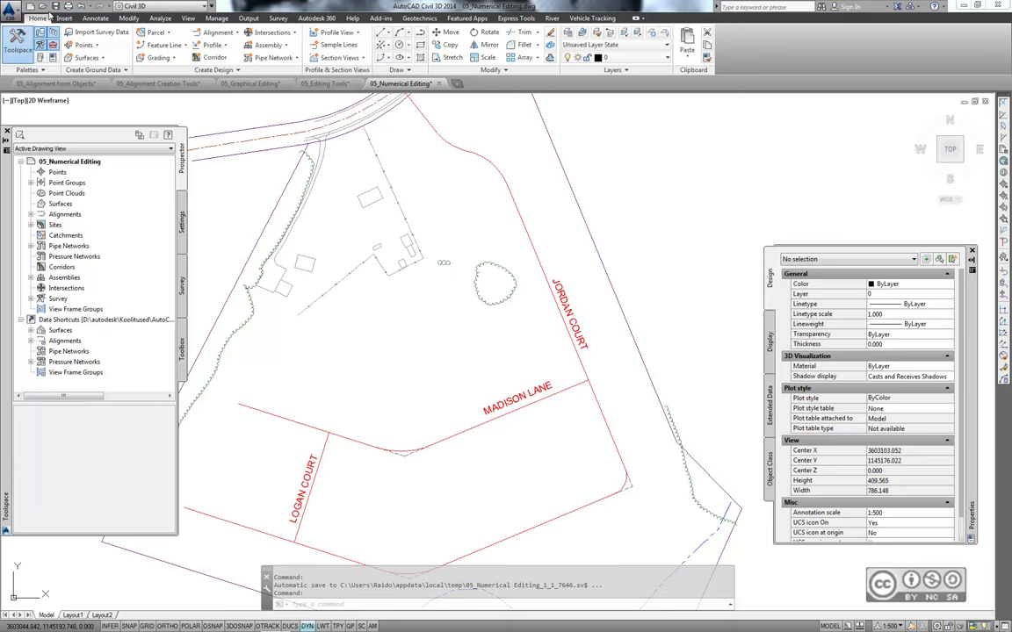
# - Open 05_Design Check Set.dwg and select its Jordan Court alignment
pyautogui.hotkey('ctrl', 'o')
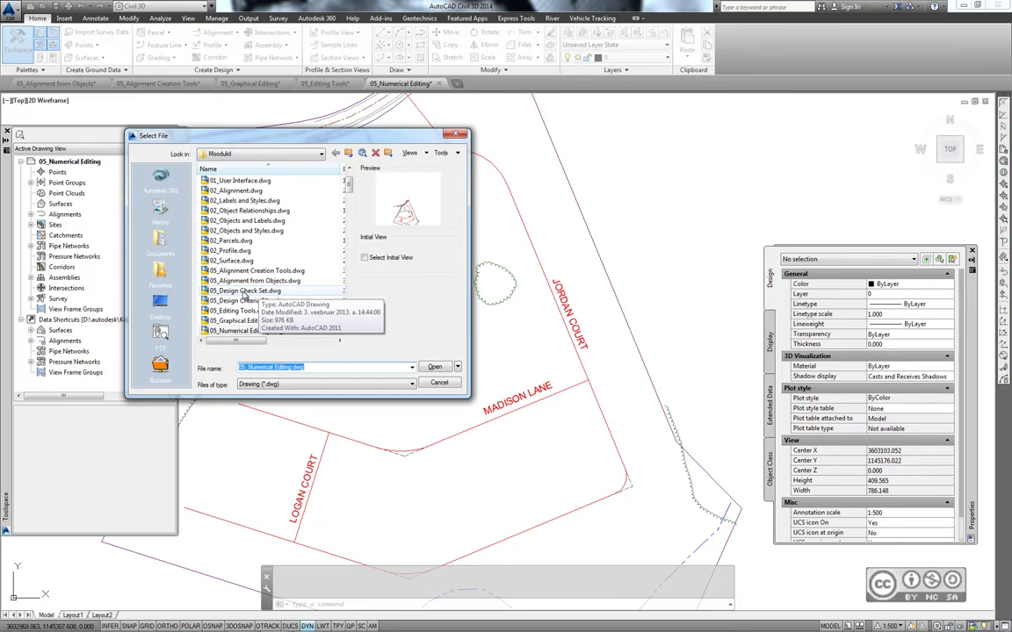
pyautogui.click(245, 292)
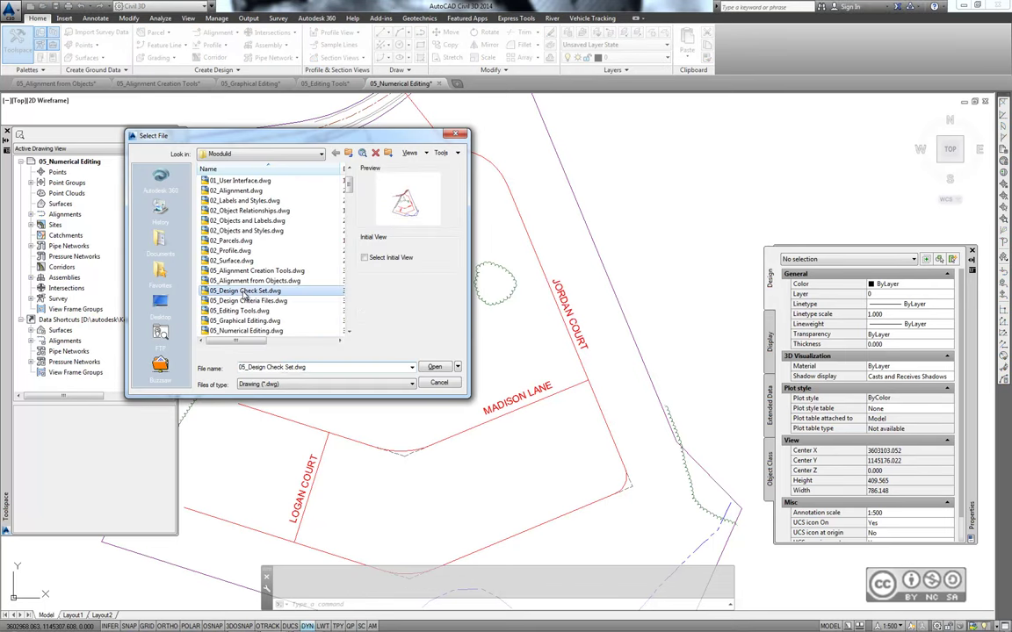
pyautogui.click(435, 368)
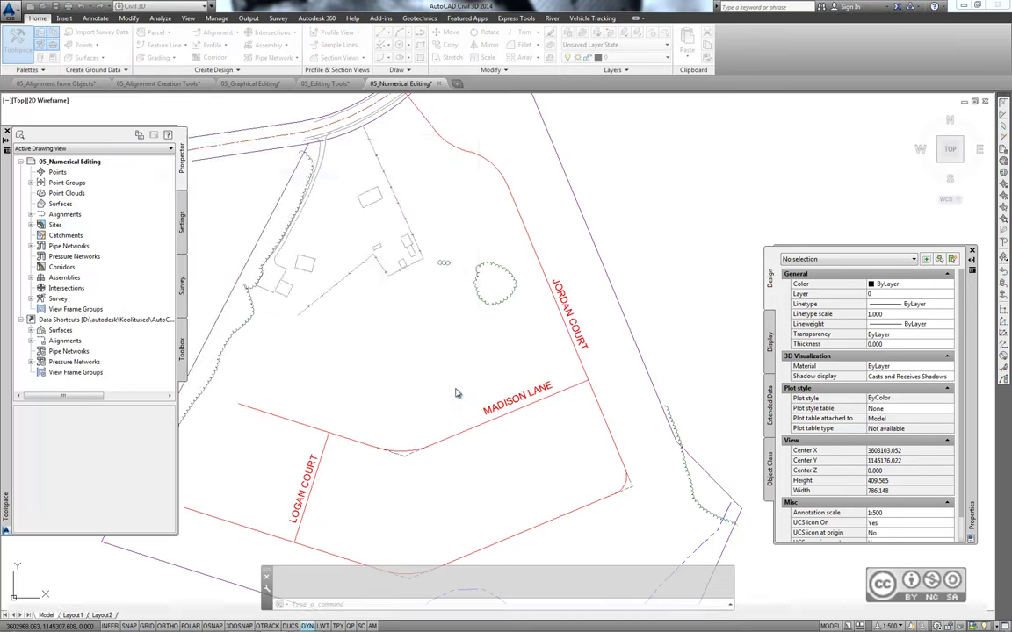
pyautogui.click(520, 191)
pyautogui.moveTo(535, 194); pyautogui.dragTo(549, 219, button='middle')
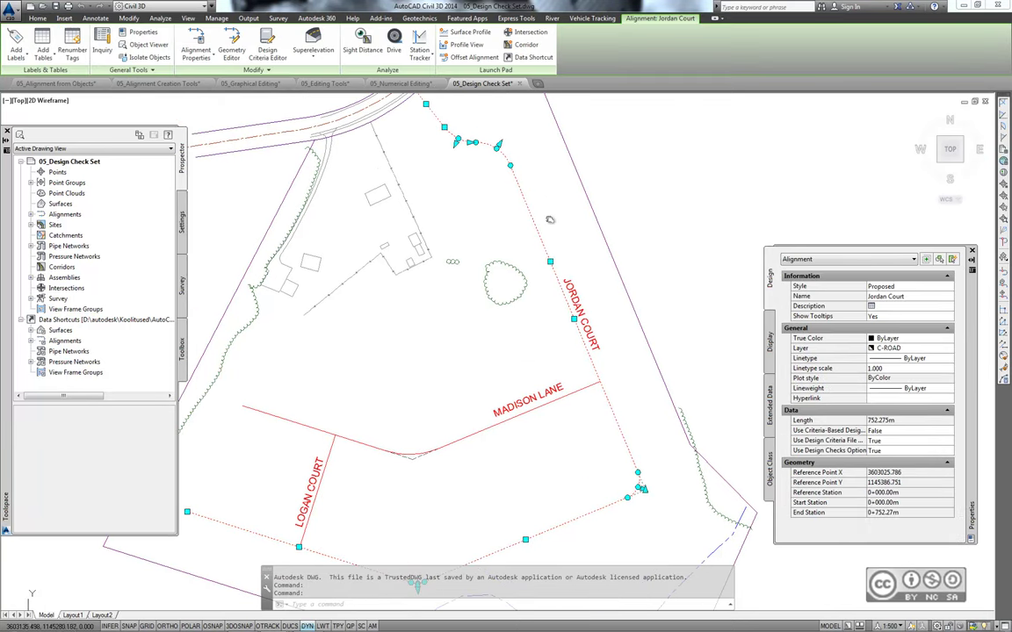
# - Give Jordan Court a 40 km/h design speed and criteria-based design with no criteria file, using the Subdivision check set
pyautogui.click(197, 41)
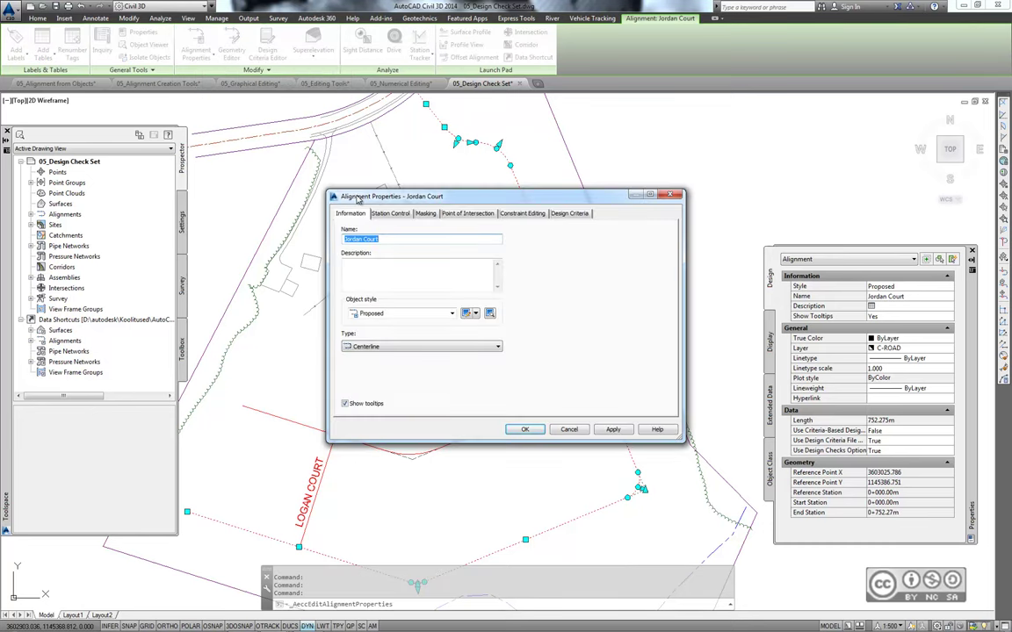
pyautogui.click(567, 214)
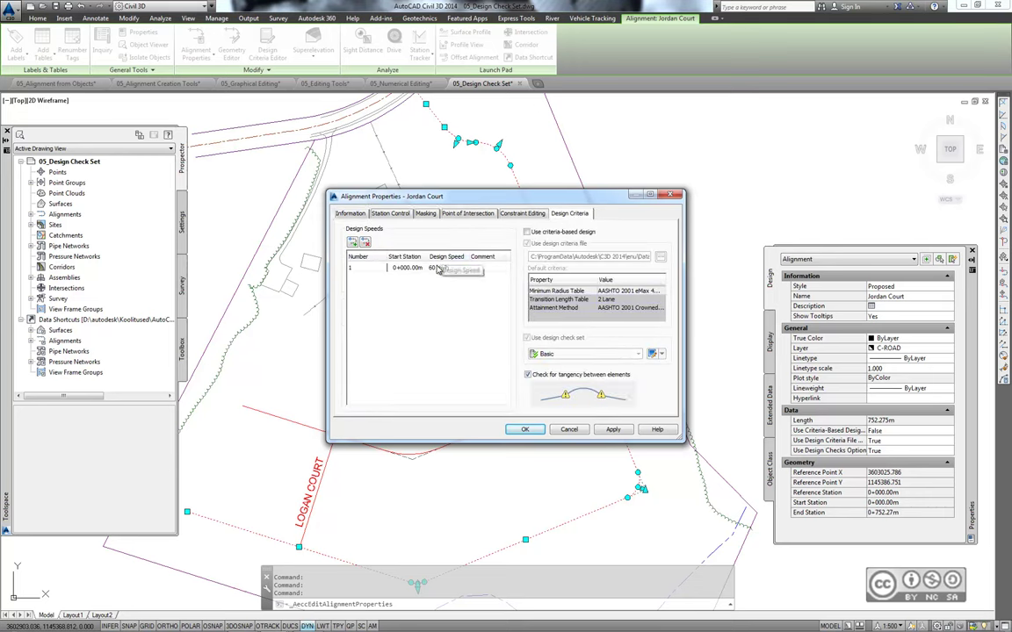
pyautogui.doubleClick(439, 267)
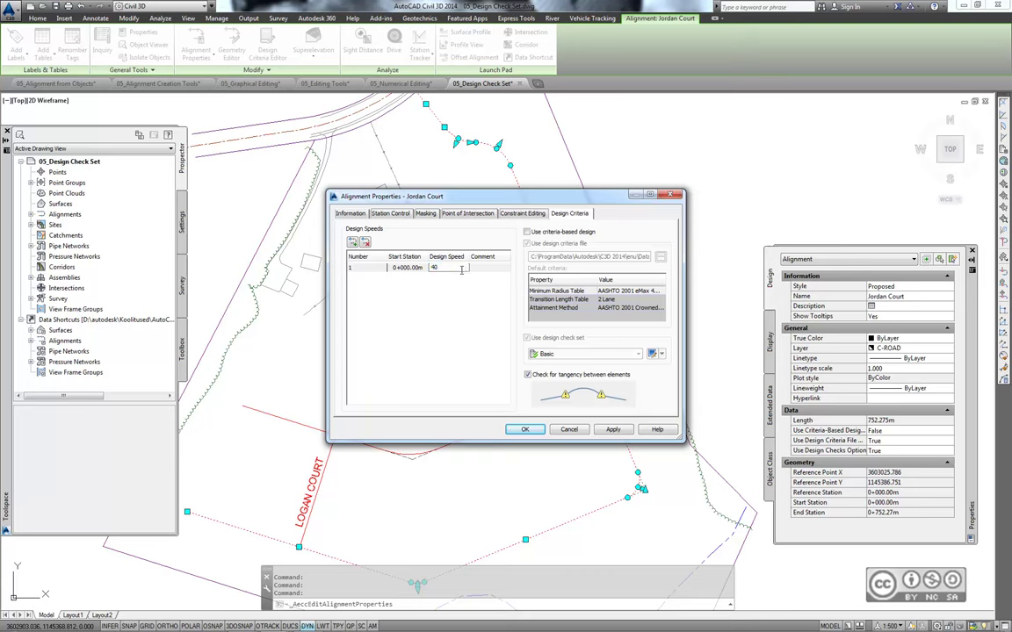
pyautogui.write('40')
pyautogui.press('Tab')
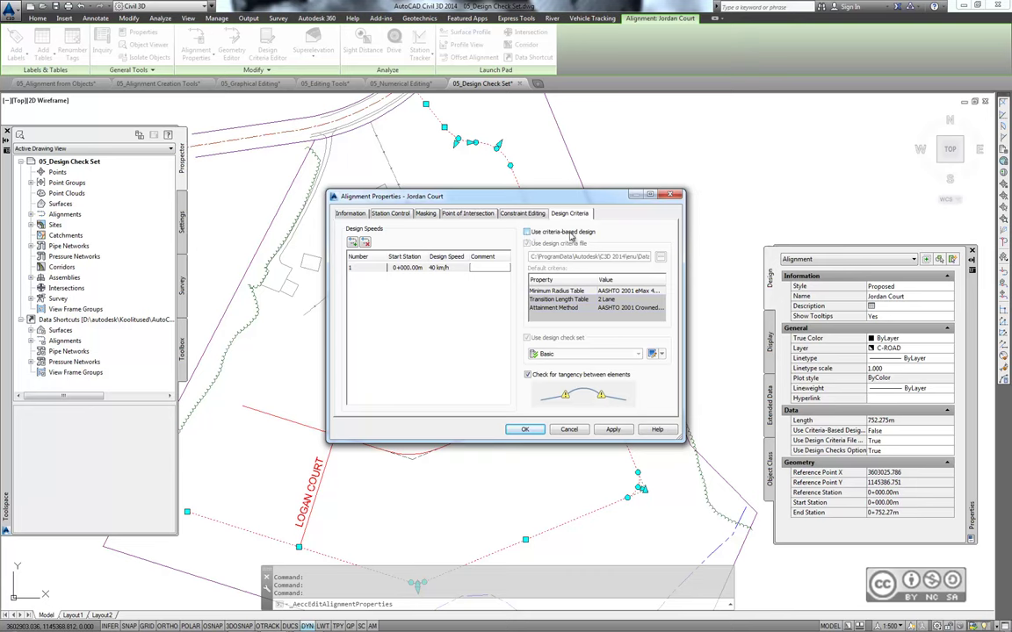
pyautogui.click(527, 233)
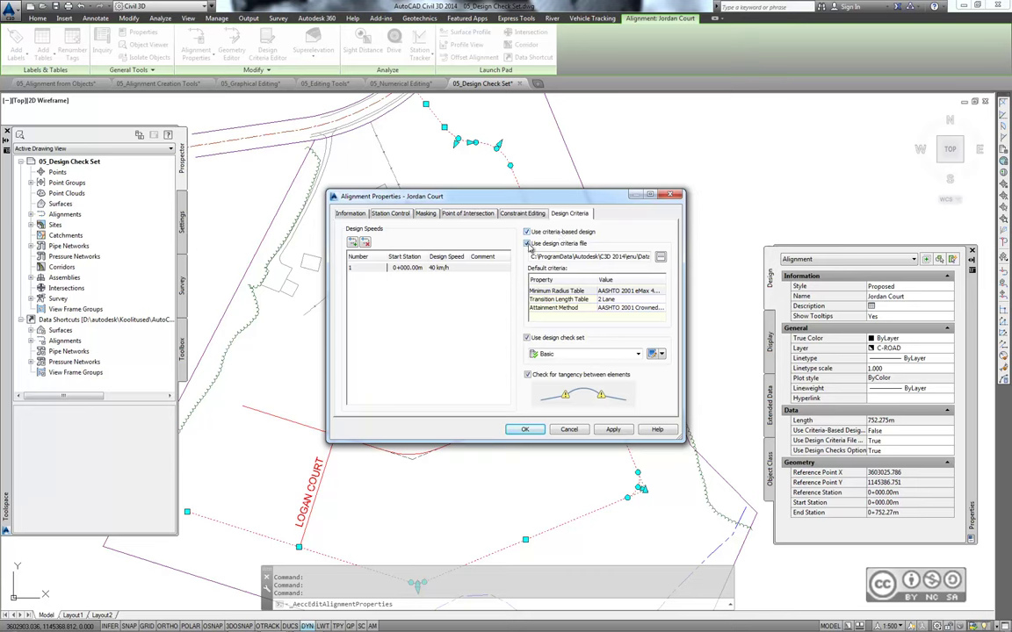
pyautogui.click(528, 245)
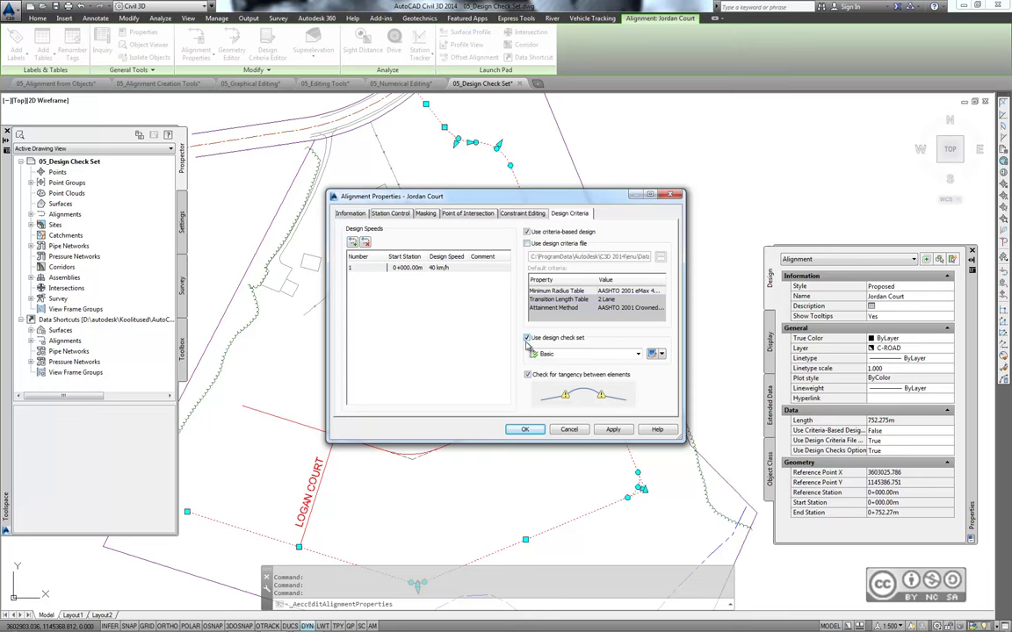
pyautogui.click(577, 354)
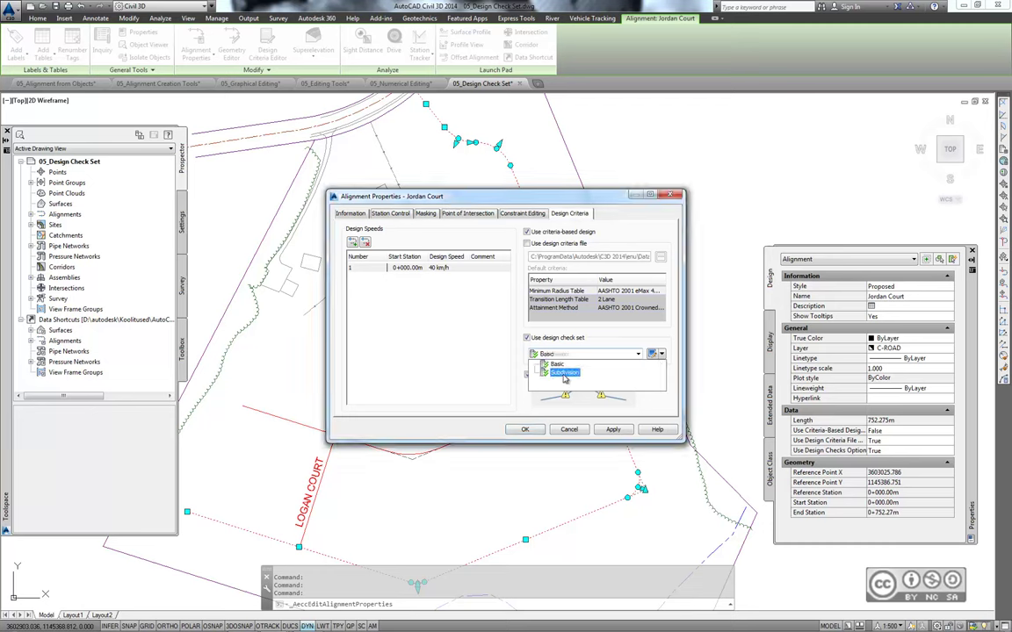
pyautogui.click(564, 372)
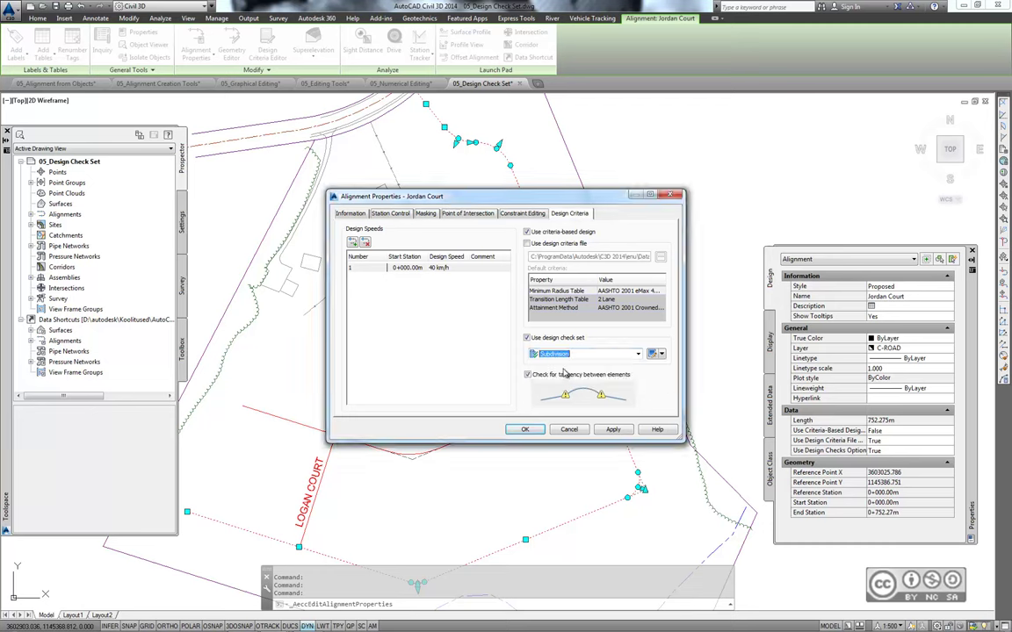
pyautogui.click(525, 429)
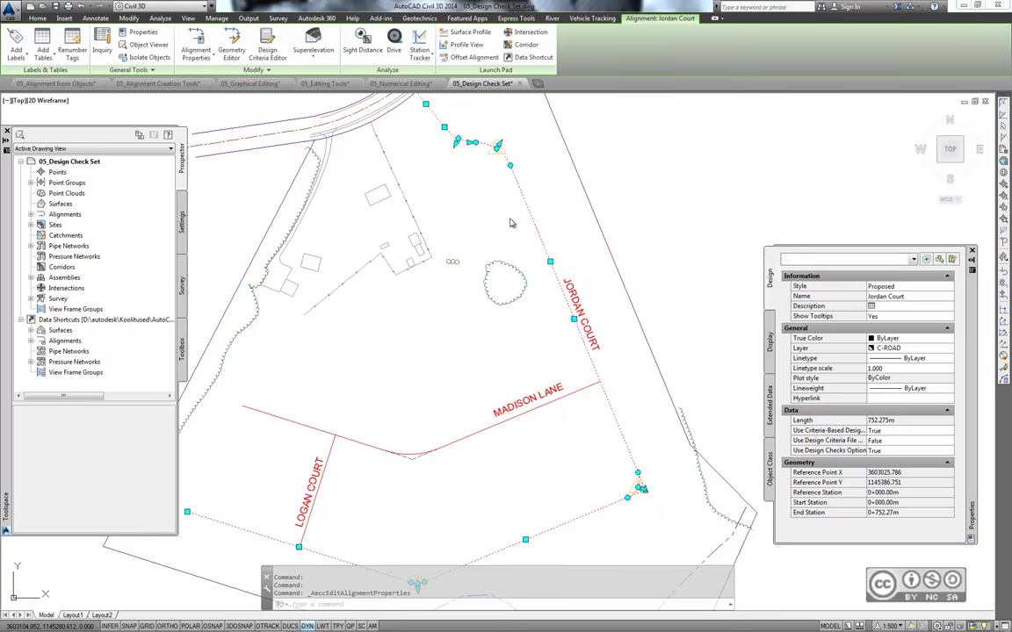
pyautogui.press('Escape')
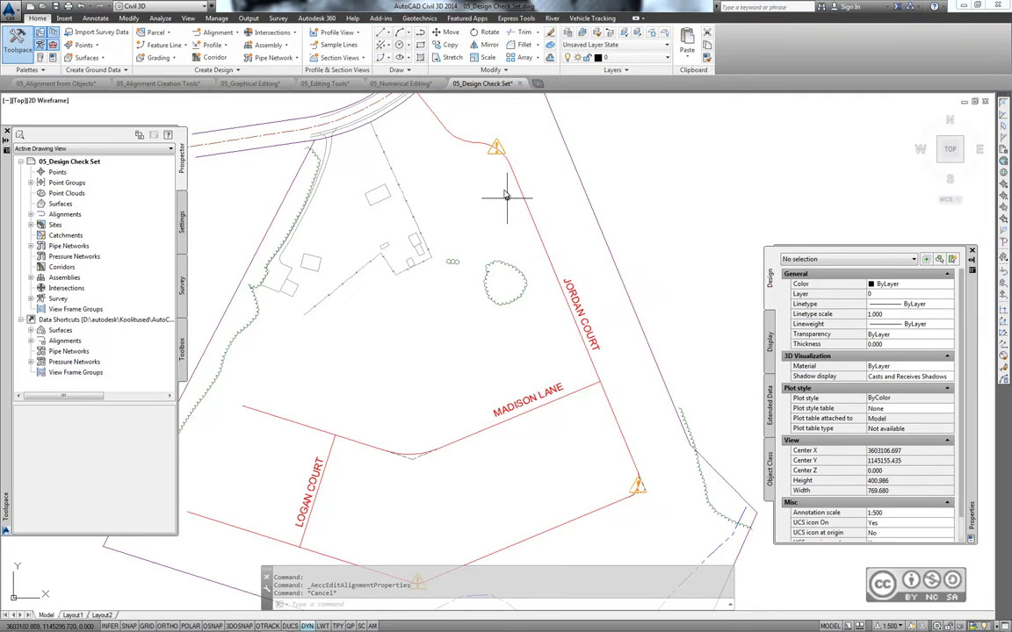
pyautogui.moveTo(453, 359)
pyautogui.mouseDown(button='middle')
pyautogui.moveTo(512, 331)
pyautogui.moveTo(504, 304)
pyautogui.moveTo(478, 359)
pyautogui.moveTo(483, 331)
pyautogui.mouseUp(button='middle')
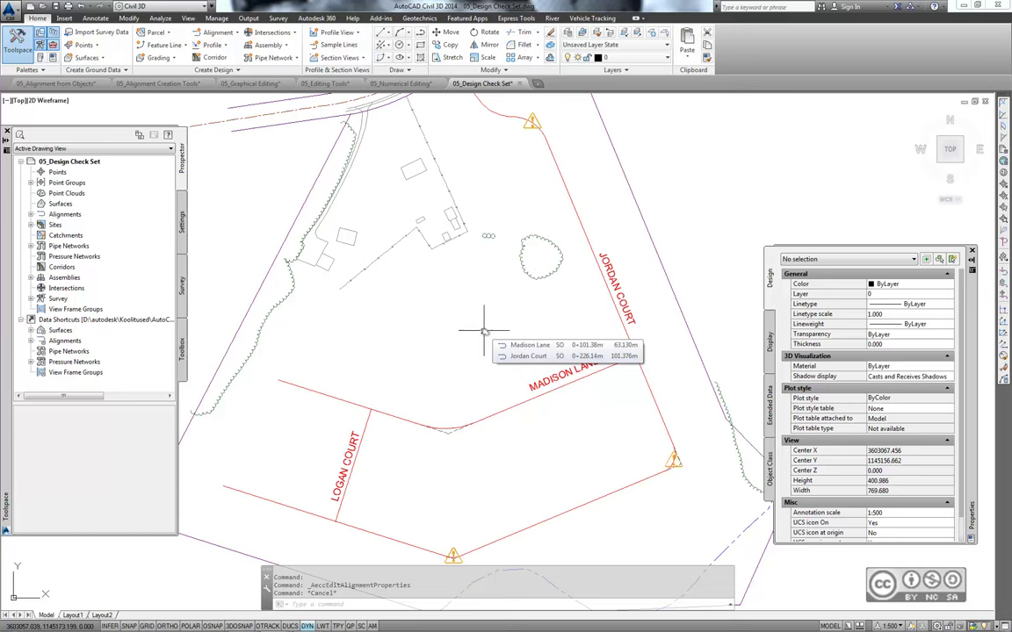
pyautogui.moveTo(444, 448); pyautogui.dragTo(454, 294, button='middle')
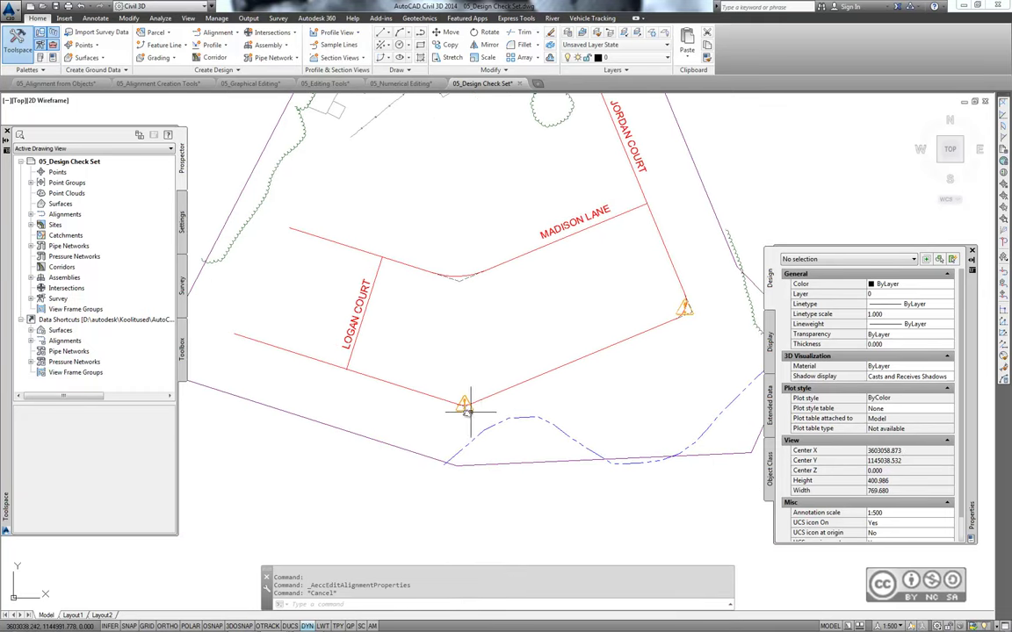
pyautogui.scroll(2, 464, 406)
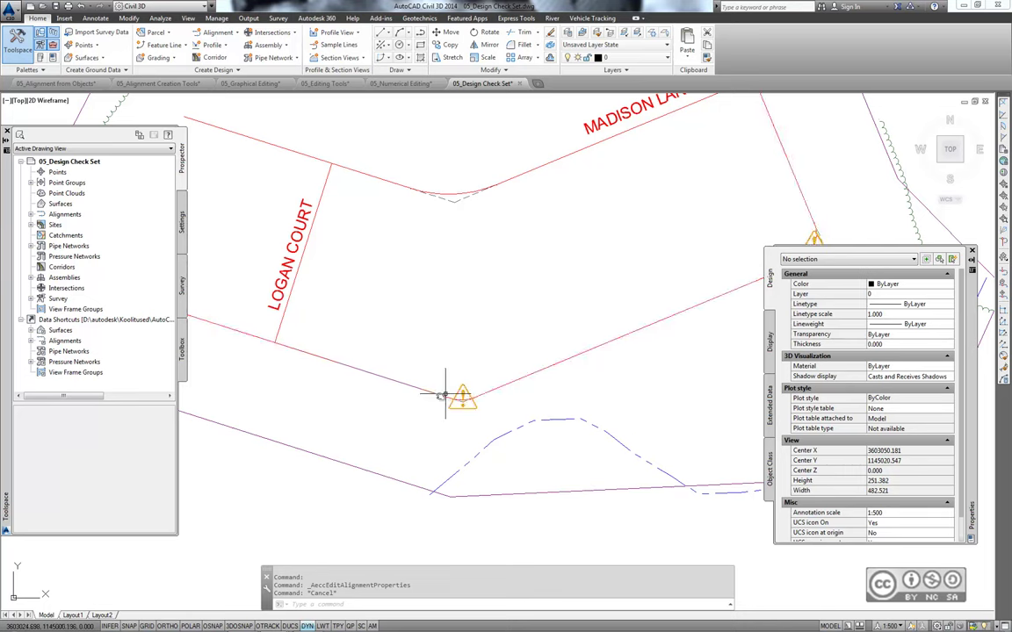
# - Undo the last grip edit and stretch the curve's grip to a wider radius
pyautogui.click(439, 395)
pyautogui.hotkey('ctrl', 'z')
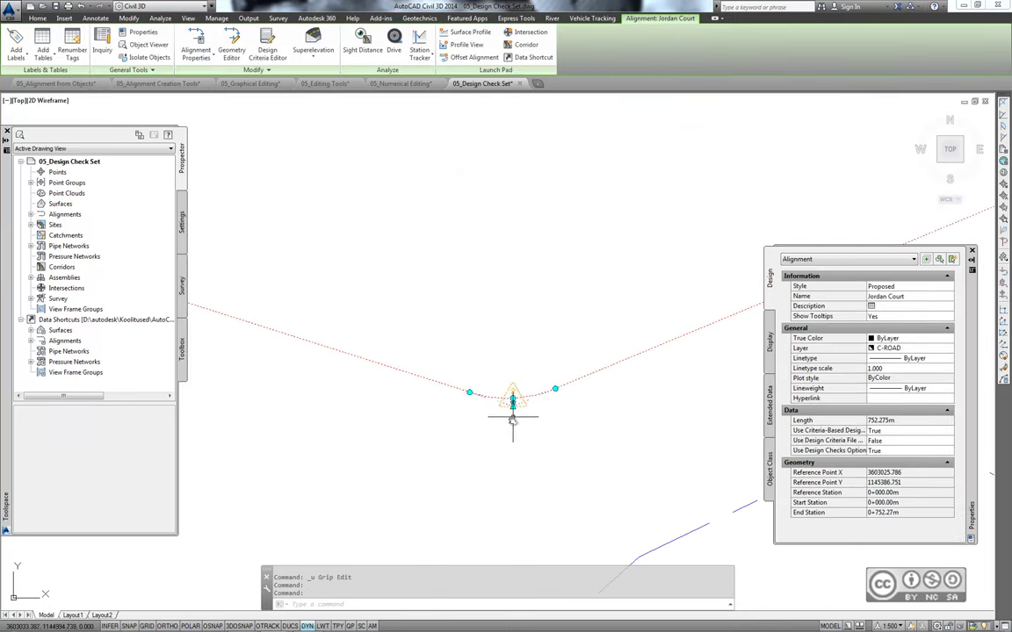
pyautogui.click(513, 397)
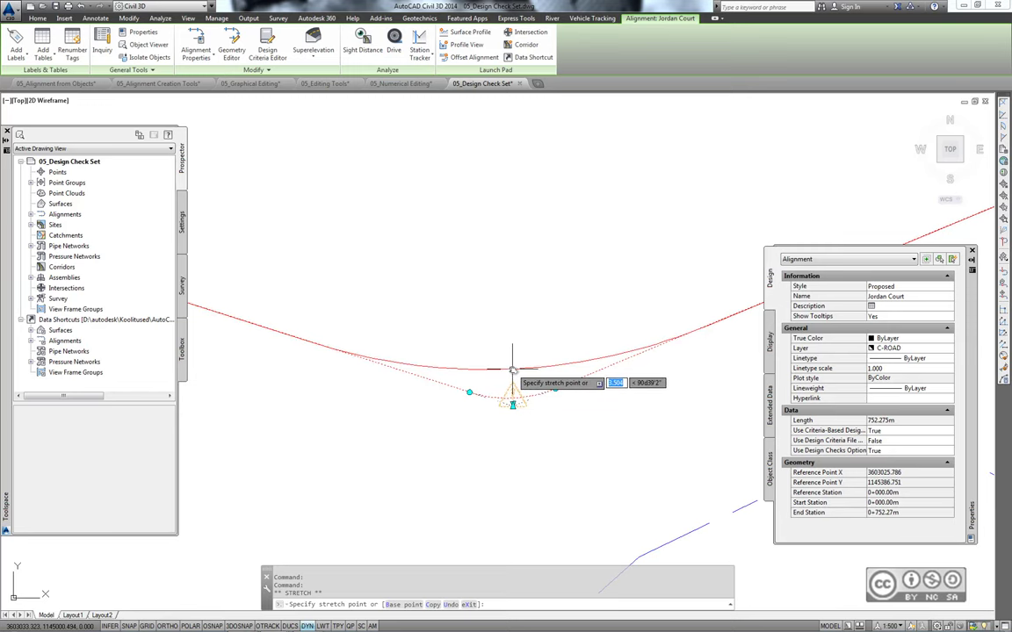
pyautogui.click(510, 373)
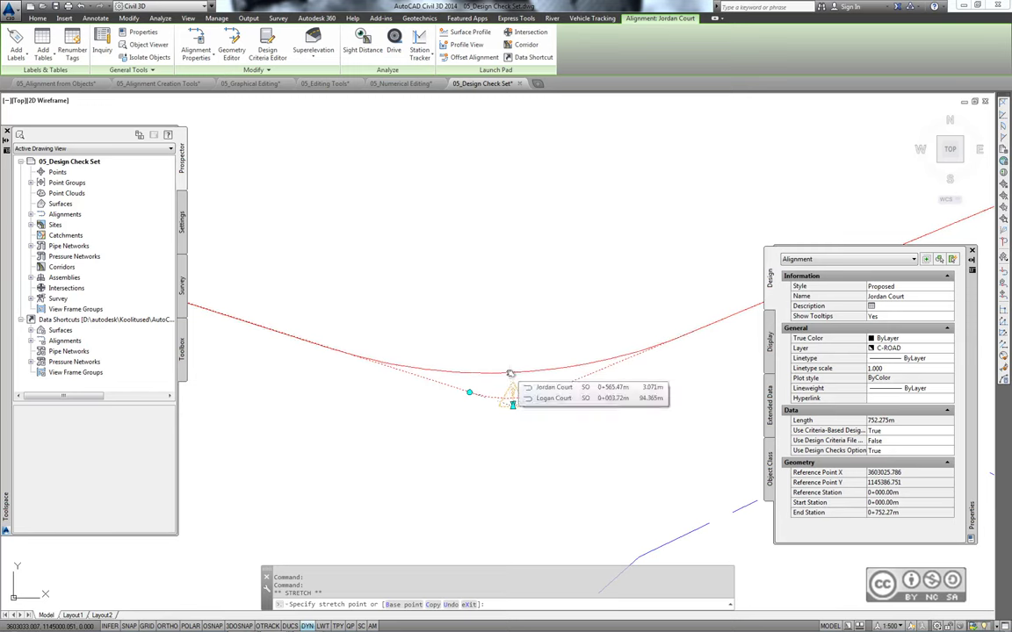
# - Zoom out and pan so the whole Jordan Court alignment is visible
pyautogui.moveTo(588, 406); pyautogui.dragTo(487, 422, button='middle')
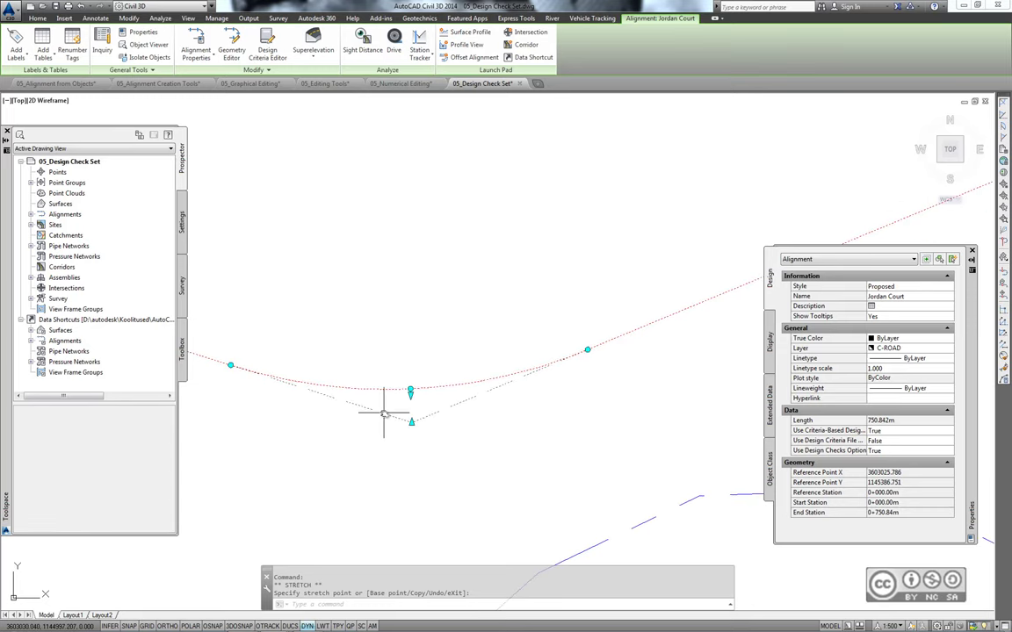
pyautogui.scroll(-3, 538, 462)
pyautogui.scroll(-3, 537, 462)
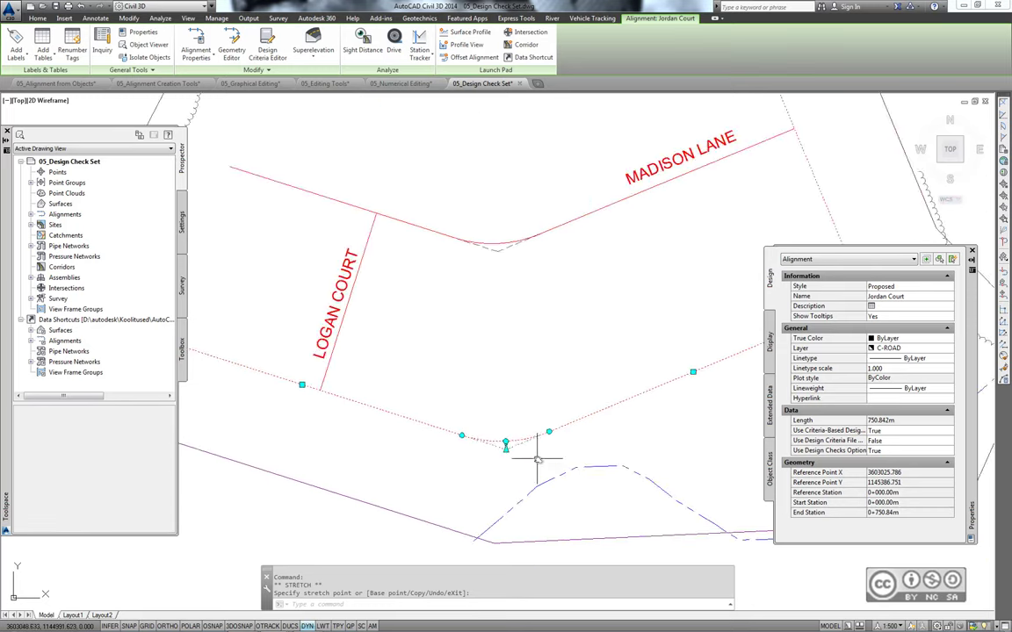
pyautogui.moveTo(590, 370); pyautogui.dragTo(531, 421, button='middle')
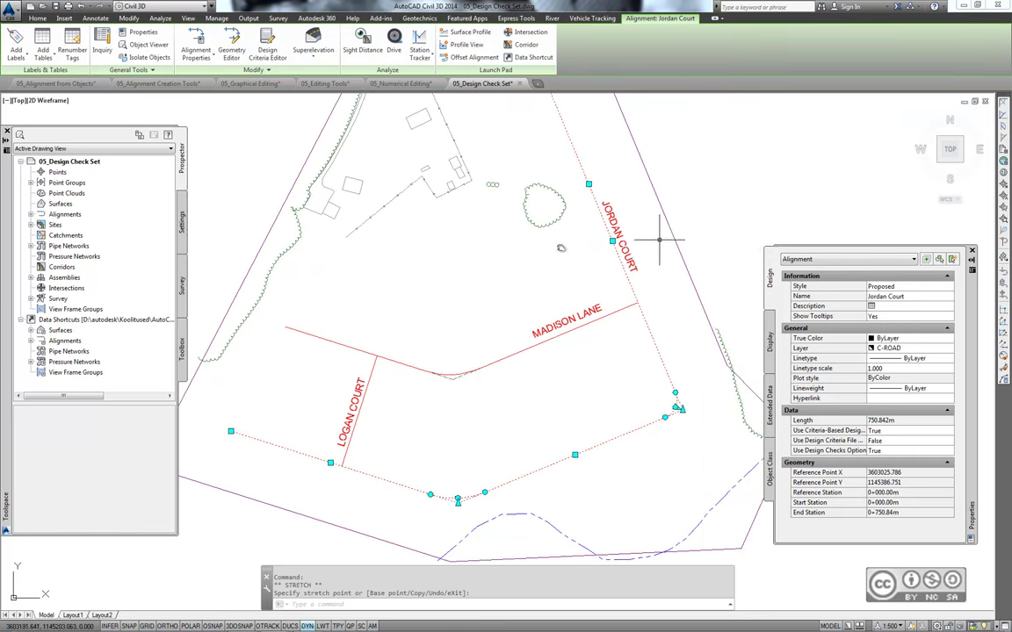
# - In the Geometry Editor's grid view, change row 3's curve radius from 29 m to 45 m
pyautogui.click(235, 41)
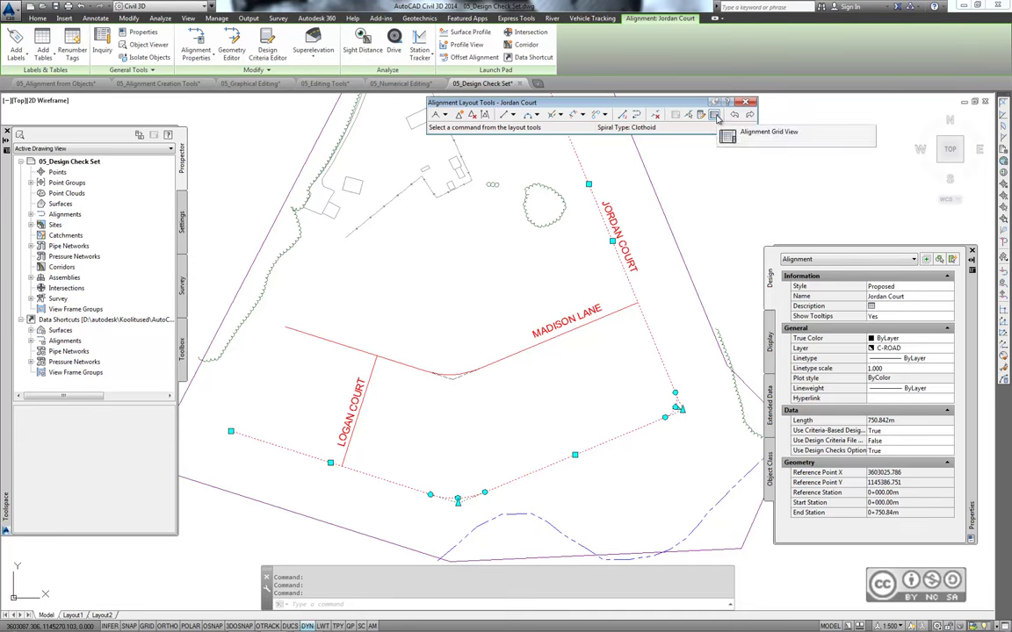
pyautogui.click(714, 115)
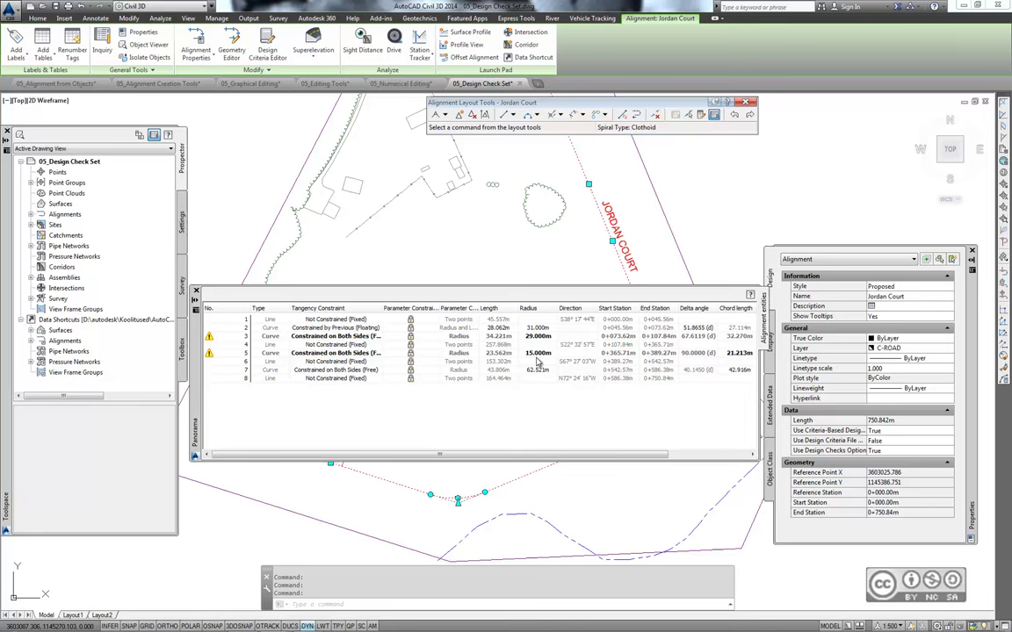
pyautogui.click(537, 337)
pyautogui.click(537, 337)
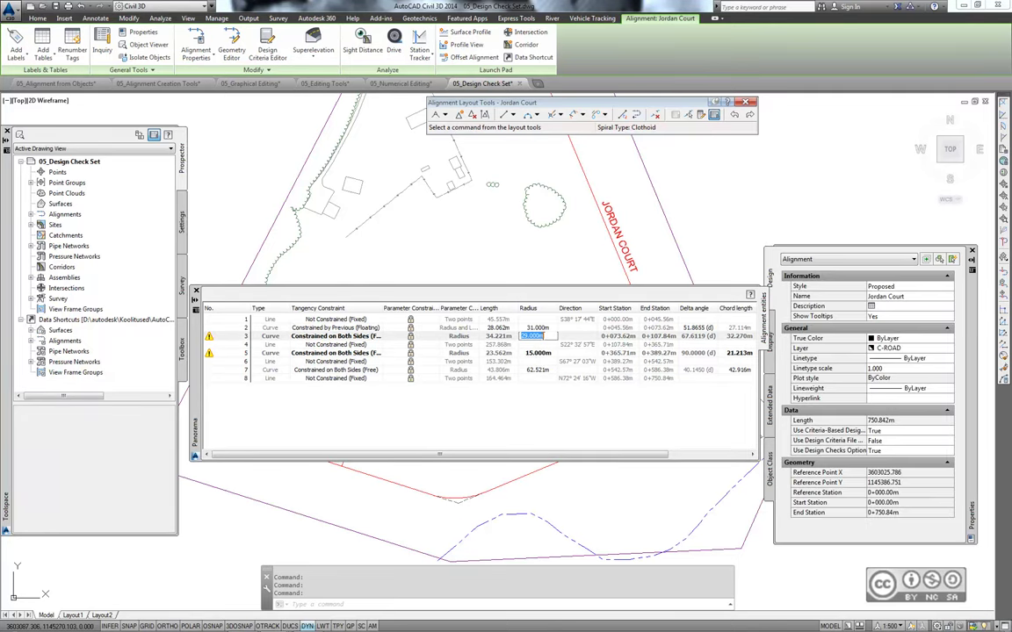
pyautogui.write('45')
pyautogui.press('Return')
pyautogui.click(527, 337)
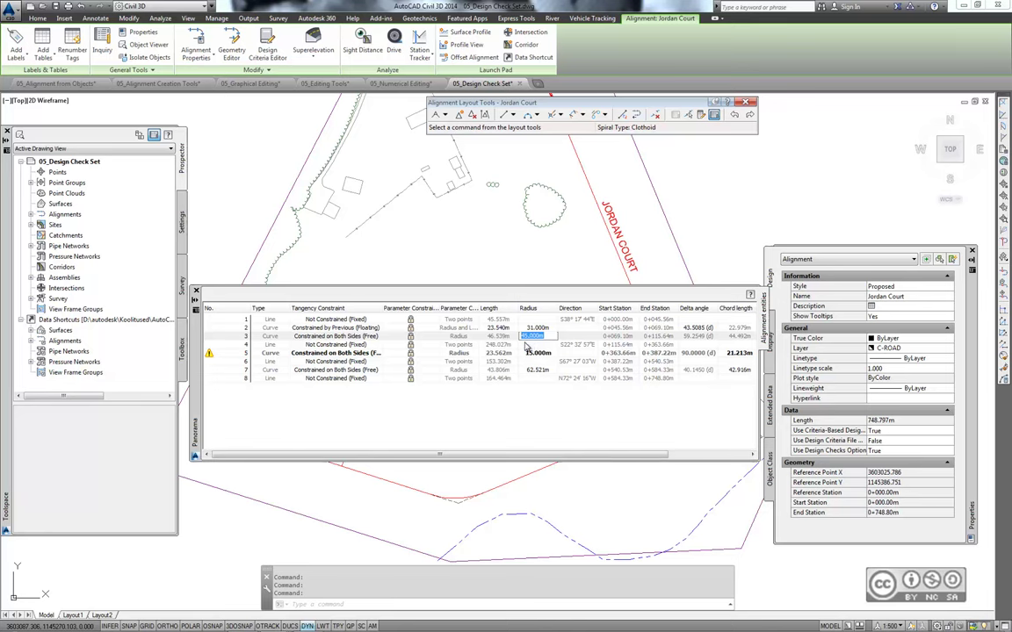
pyautogui.click(208, 336)
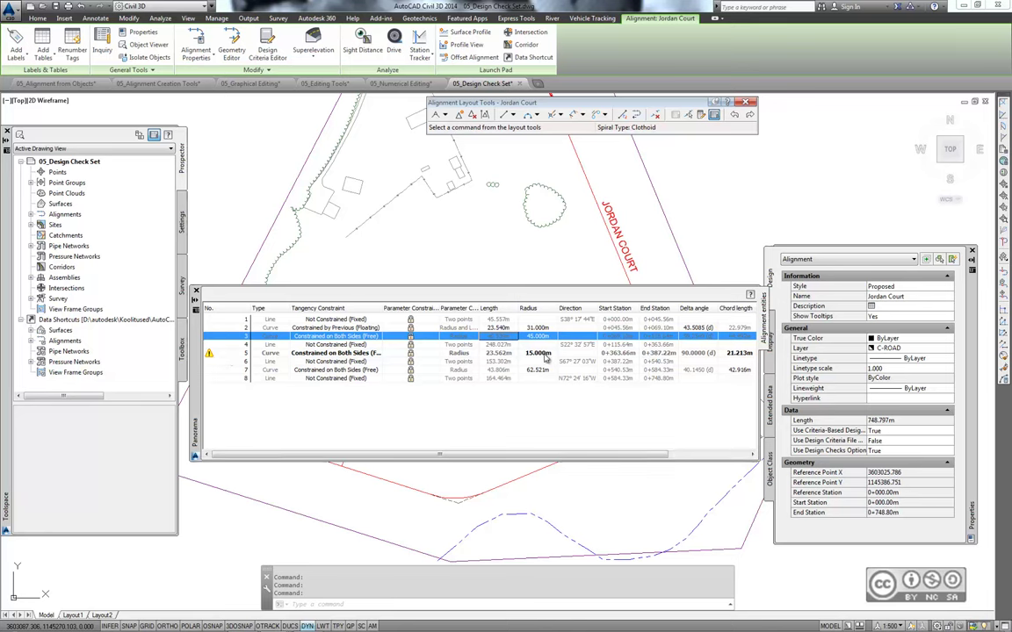
pyautogui.click(452, 411)
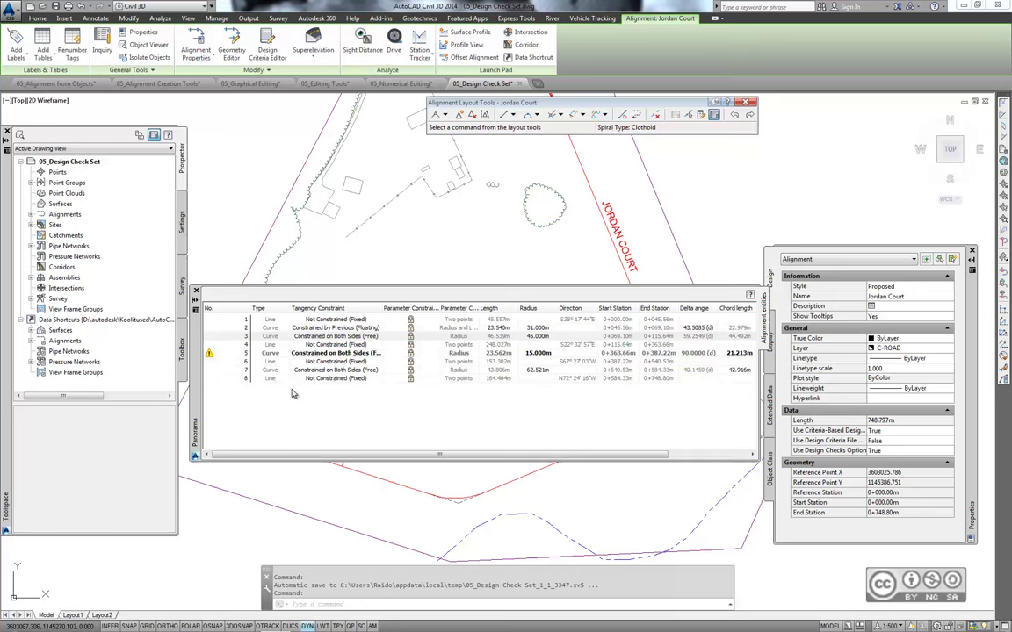
# - Browse the Alignment Design Check Sets in Toolspace Settings, then close the entities table
pyautogui.click(181, 219)
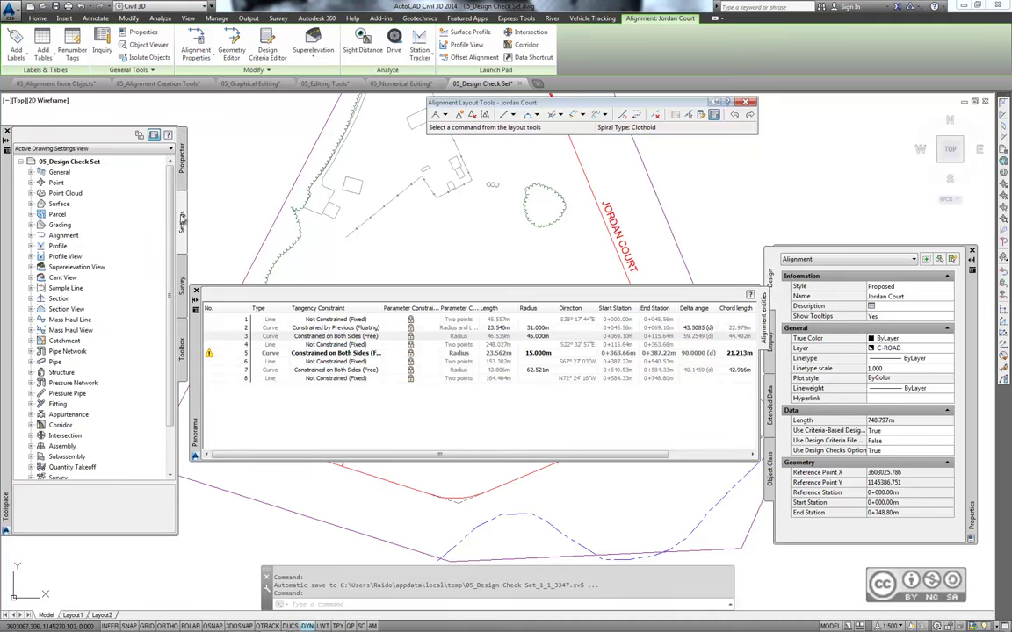
pyautogui.click(30, 235)
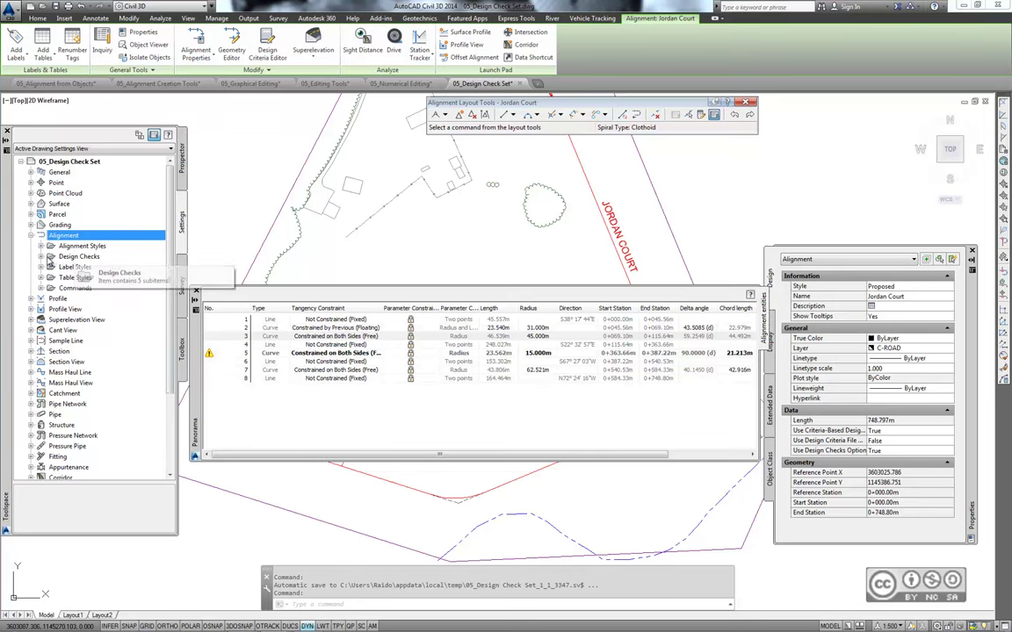
pyautogui.doubleClick(78, 258)
pyautogui.doubleClick(94, 267)
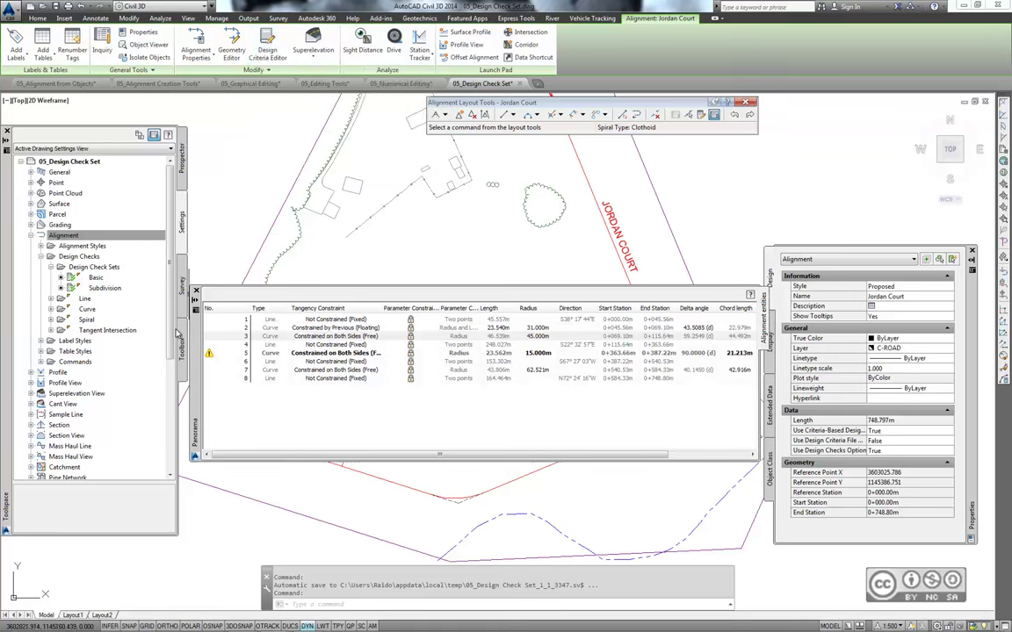
pyautogui.click(197, 294)
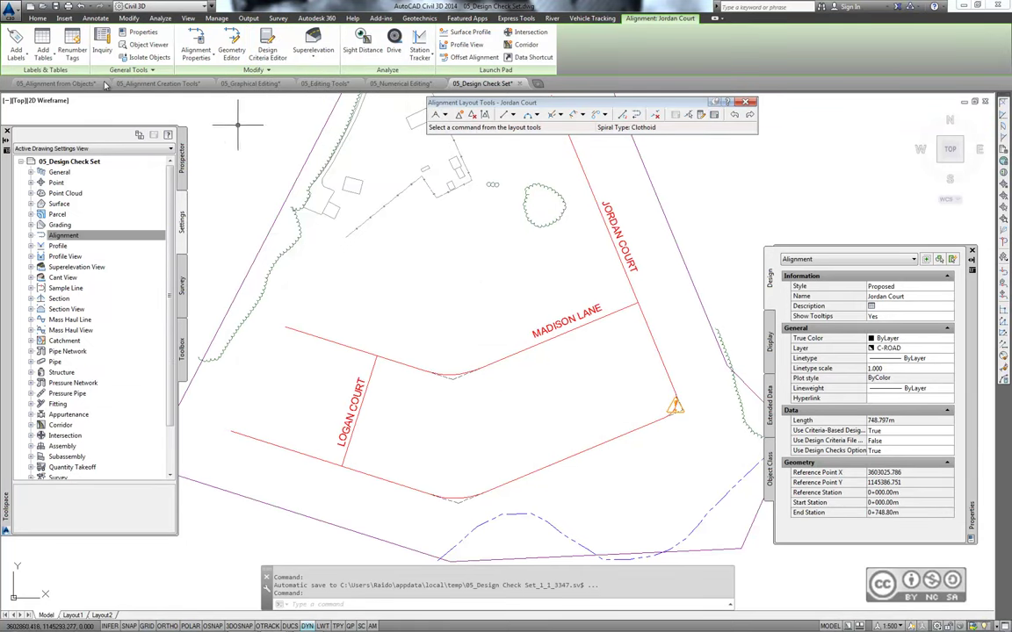
# - Open 05_Design Criteria Files.dwg, zoom in on the site, and select Jordan Court
pyautogui.click(41, 7)
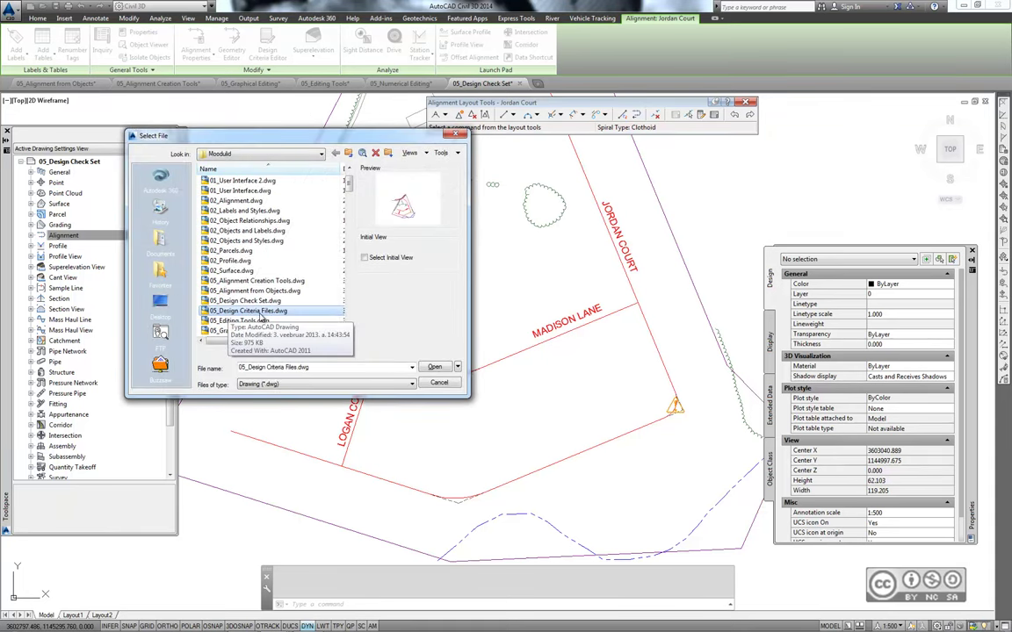
pyautogui.click(433, 368)
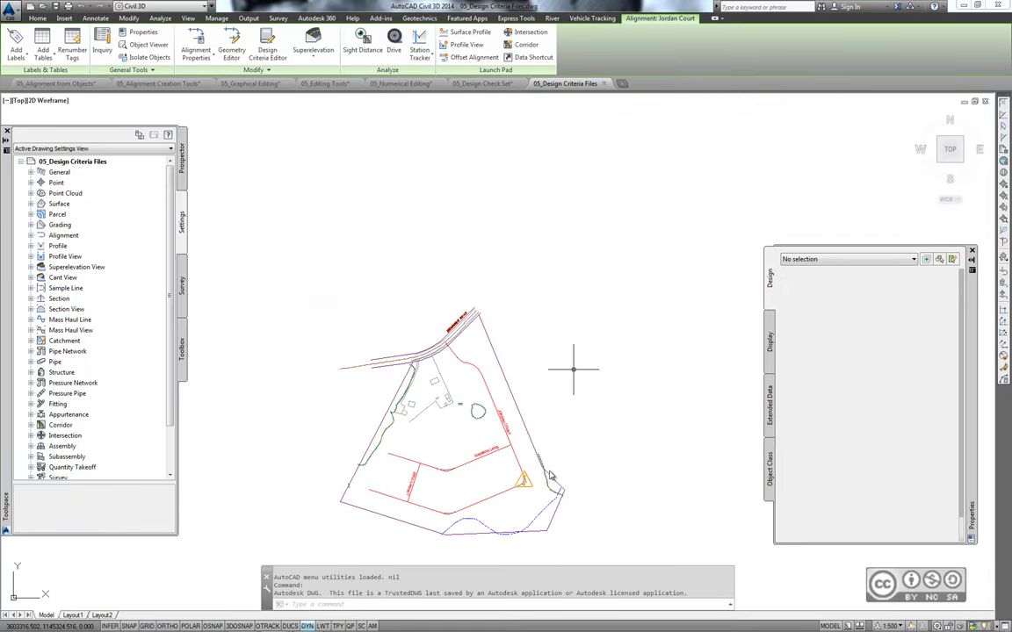
pyautogui.scroll(3, 506, 480)
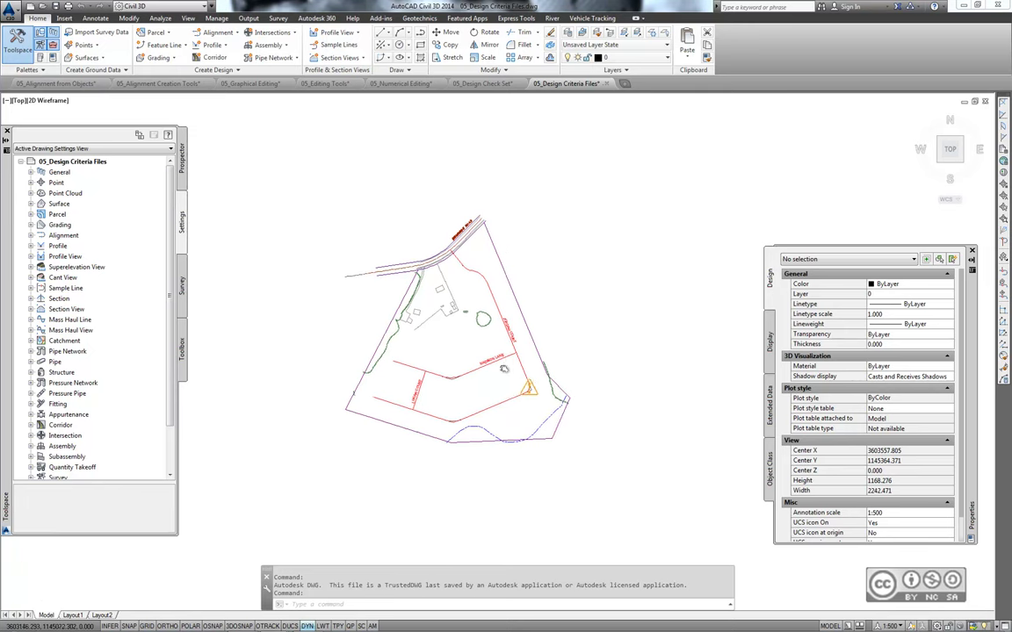
pyautogui.moveTo(513, 426); pyautogui.dragTo(508, 362, button='middle')
pyautogui.scroll(2, 513, 362)
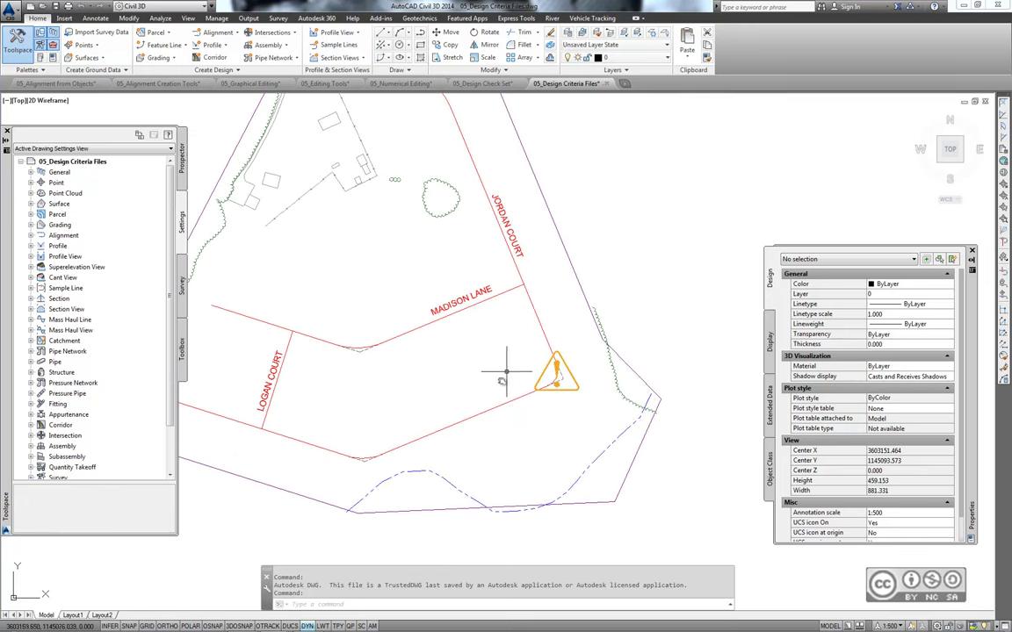
pyautogui.scroll(2, 531, 391)
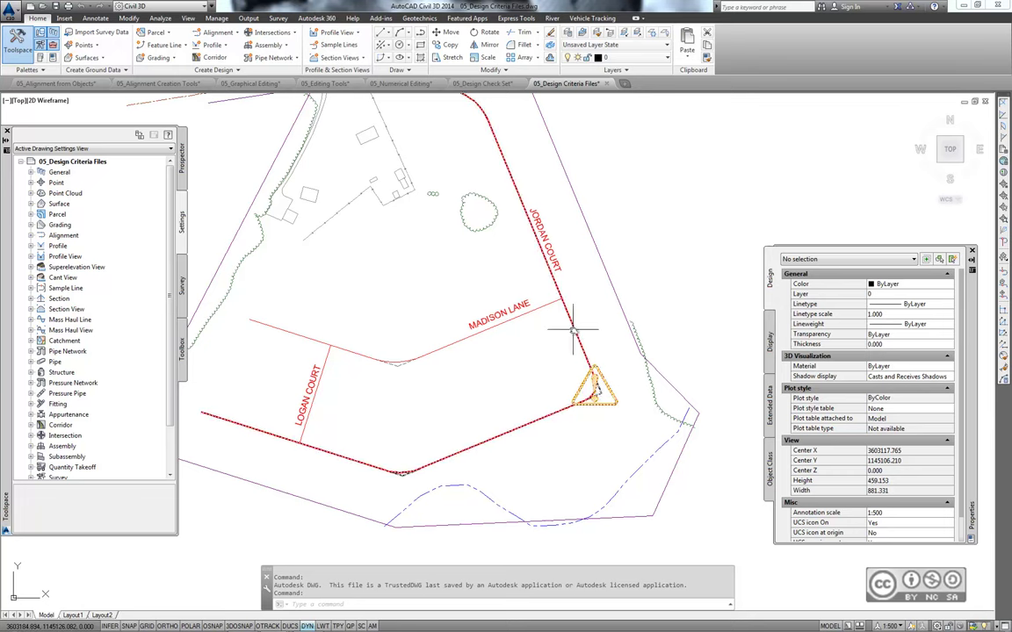
pyautogui.click(573, 338)
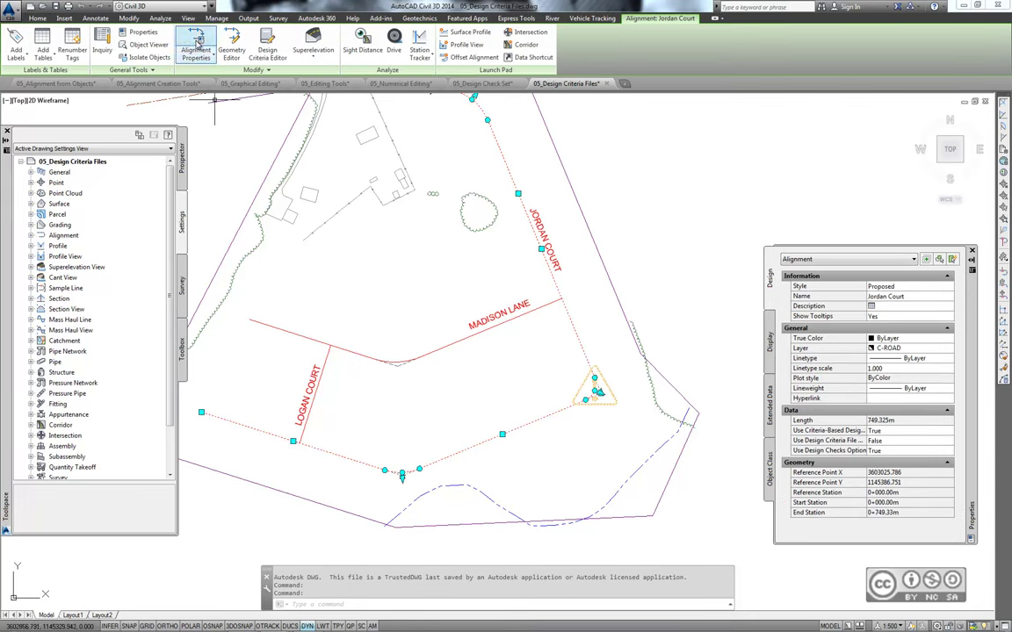
# - Assign the Autodesk Civil 3D Metric (2004) Roadway Design Standards file to Jordan Court, disabling its check set
pyautogui.click(196, 44)
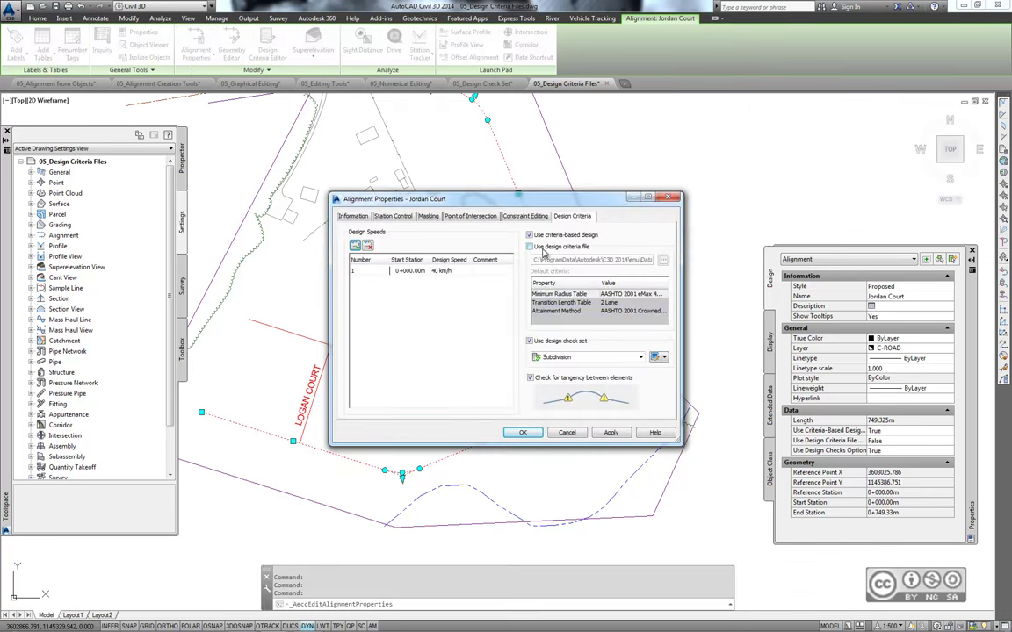
pyautogui.click(531, 248)
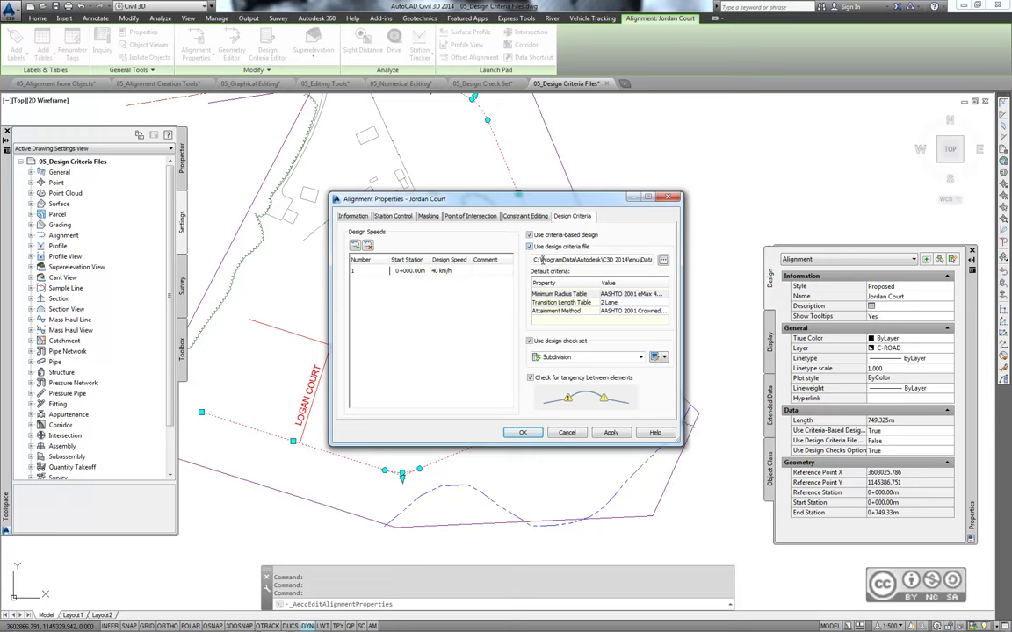
pyautogui.click(663, 259)
pyautogui.moveTo(591, 227); pyautogui.dragTo(606, 227)
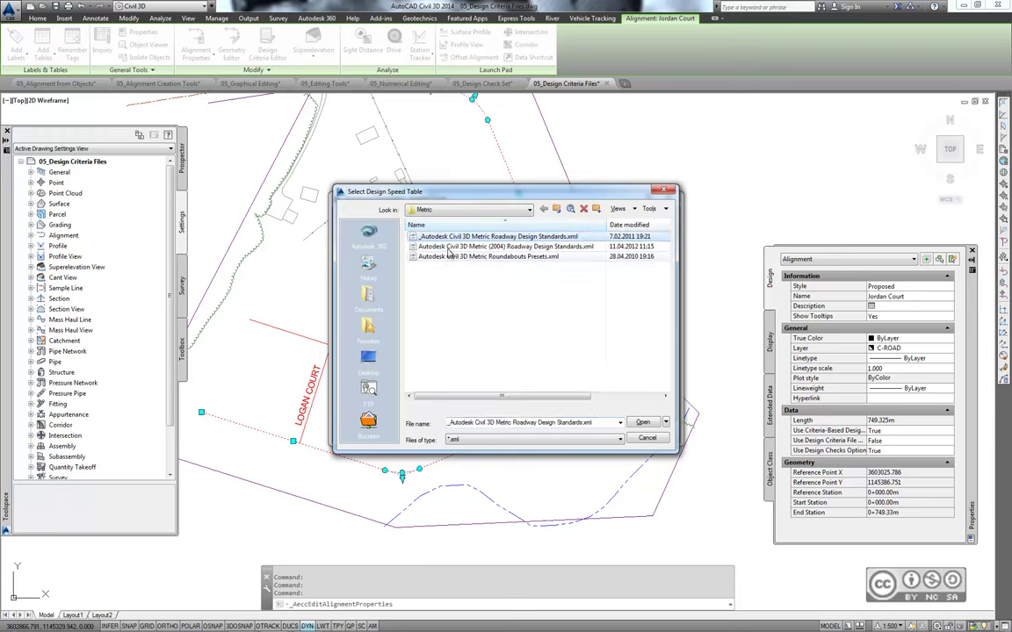
pyautogui.click(475, 247)
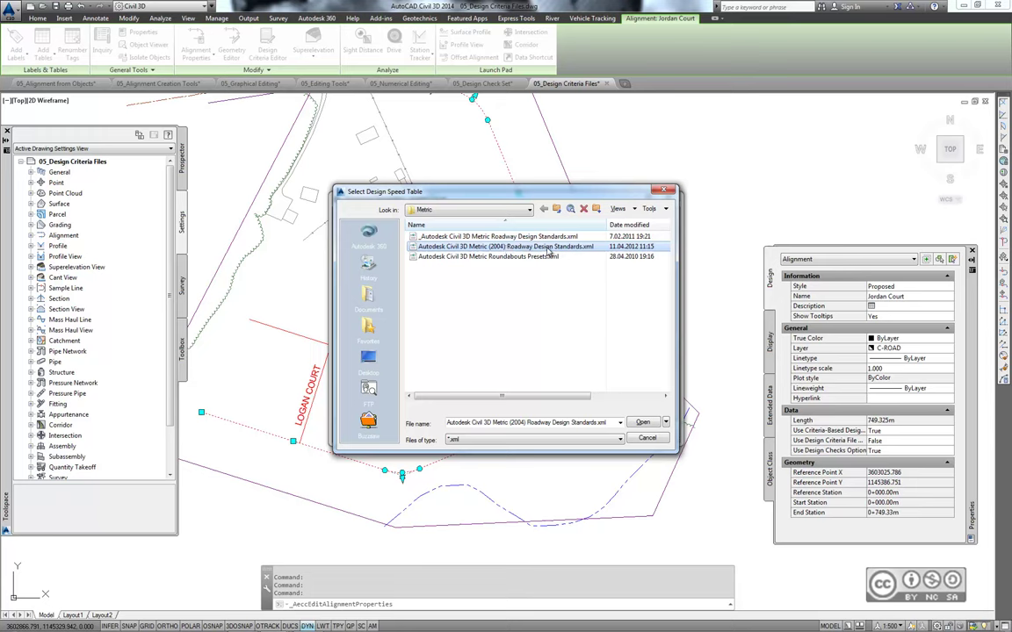
pyautogui.click(643, 423)
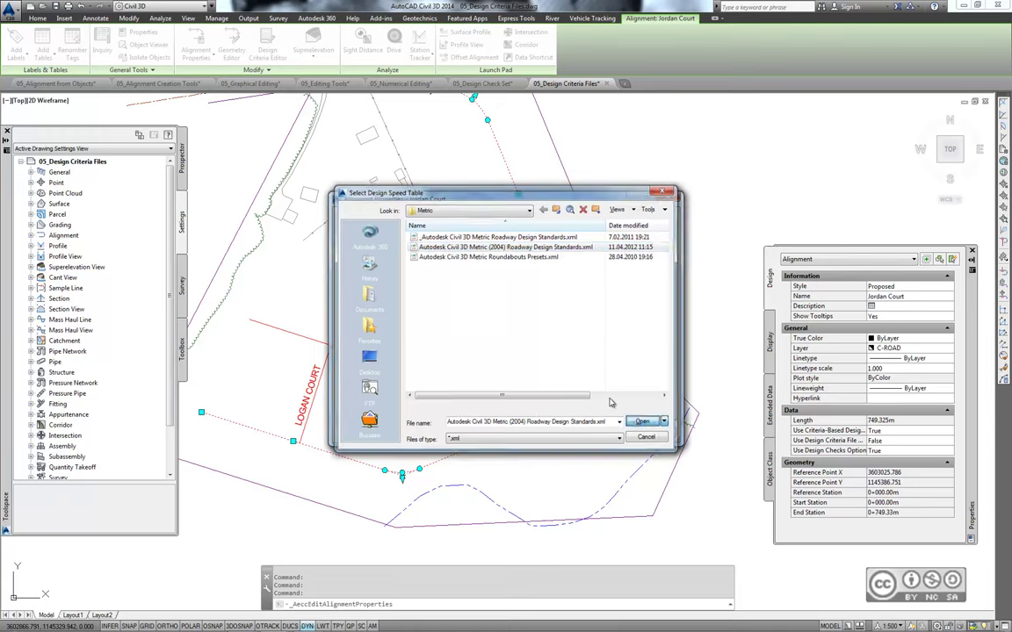
pyautogui.click(530, 341)
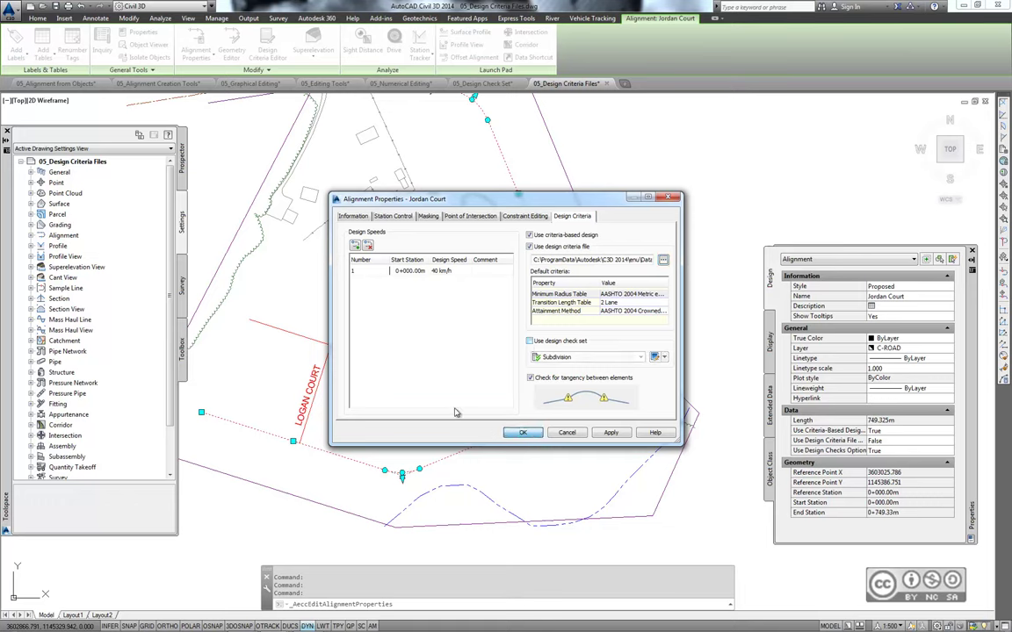
pyautogui.click(523, 433)
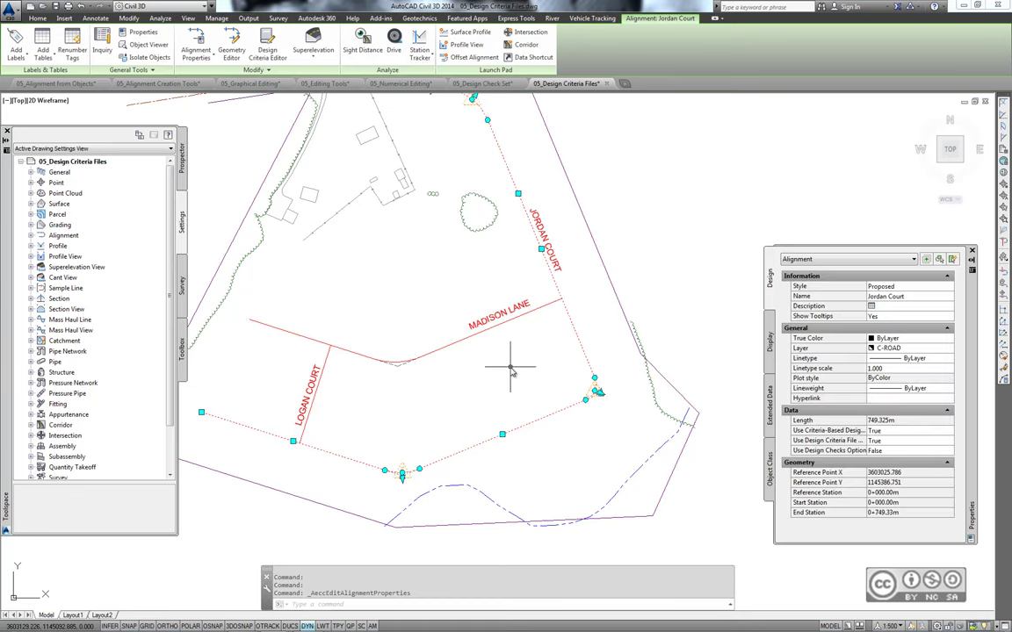
# - Locate the warning where the 31 m curve radius falls below the 47 m minimum, then select Jordan Court
pyautogui.press('Escape')
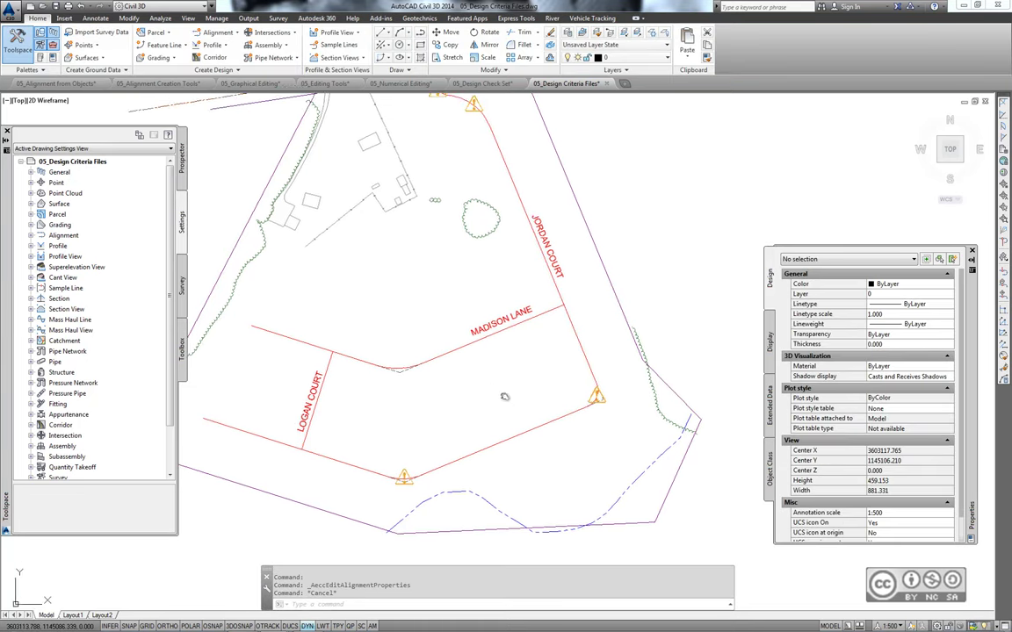
pyautogui.moveTo(504, 396); pyautogui.dragTo(528, 434, button='middle')
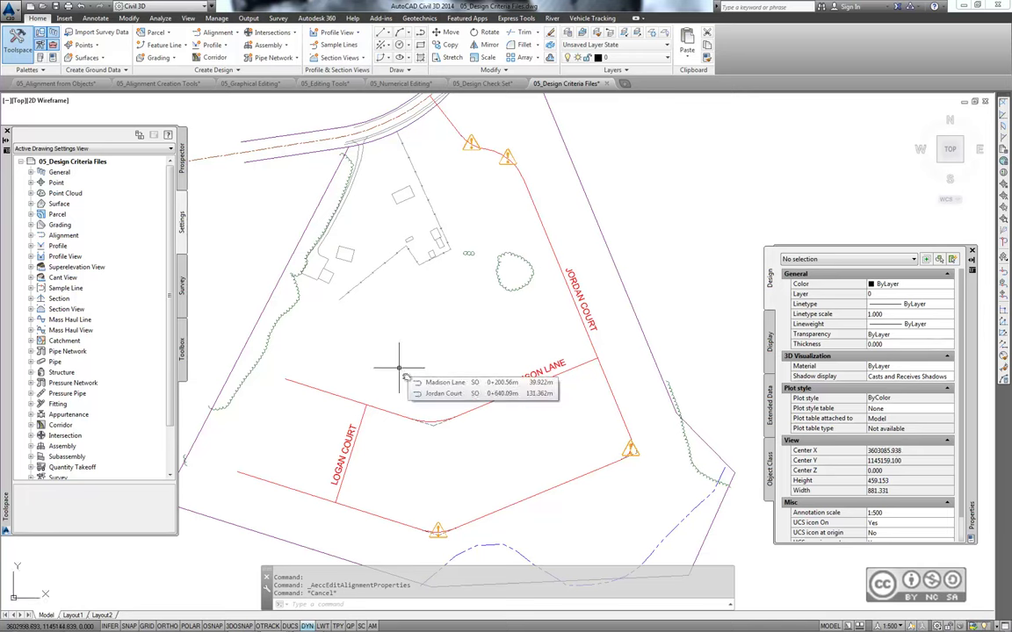
pyautogui.moveTo(466, 172)
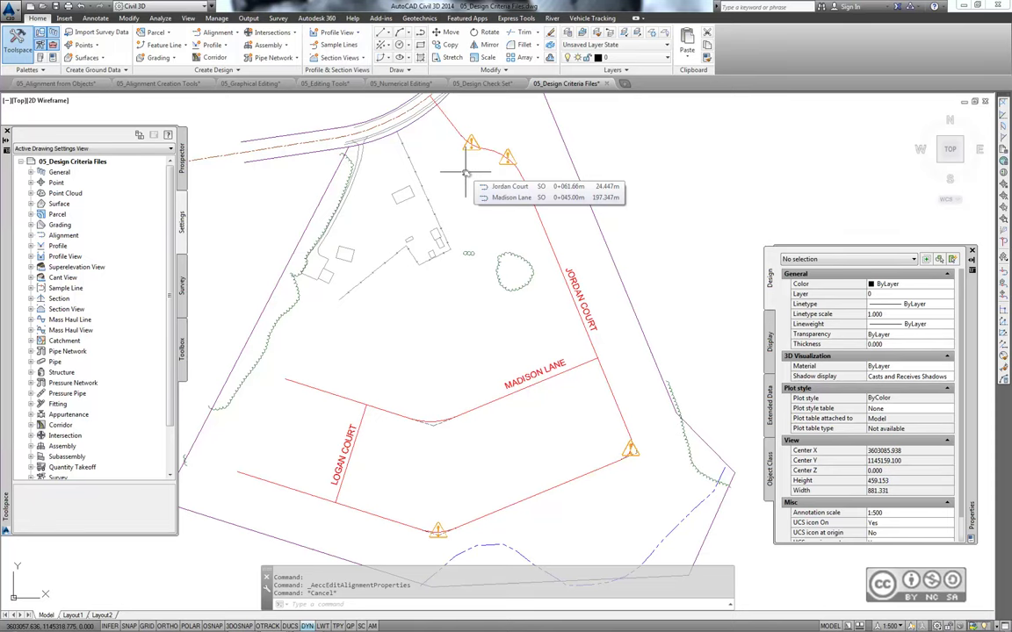
pyautogui.scroll(-2, 465, 173)
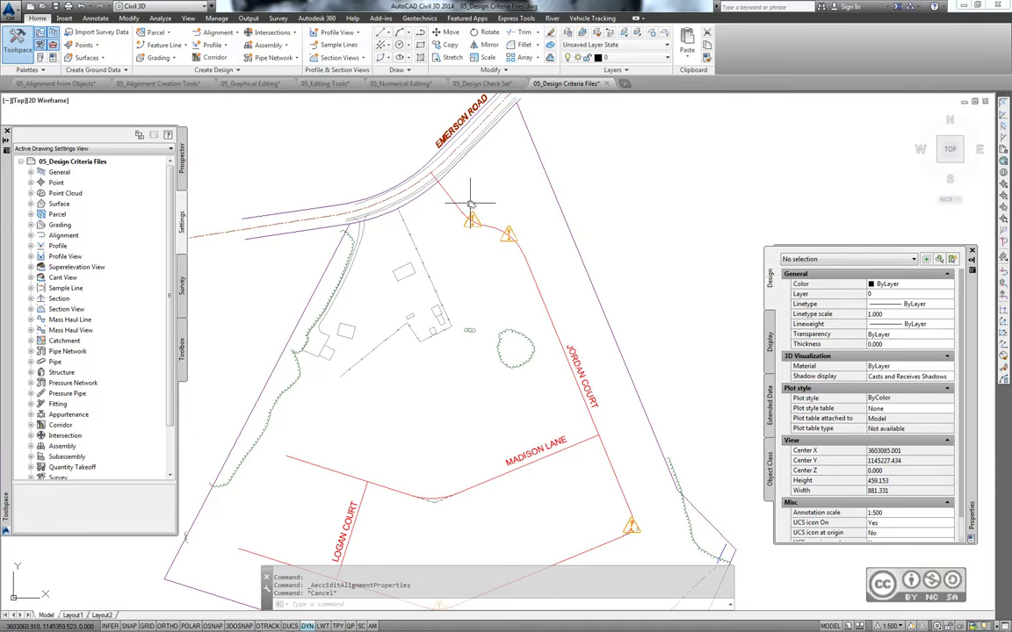
pyautogui.scroll(4, 467, 207)
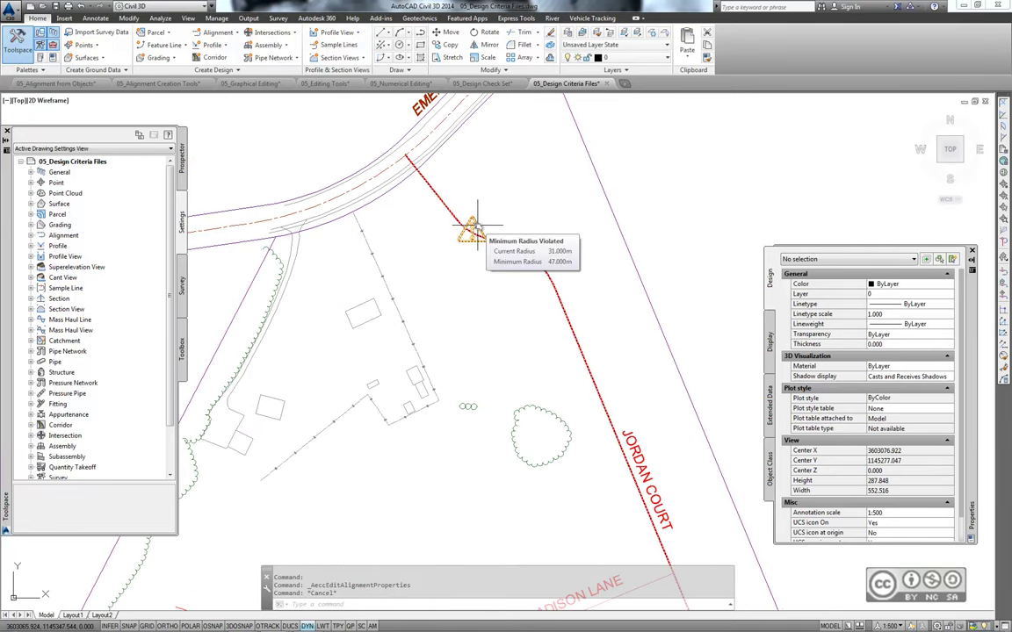
pyautogui.moveTo(472, 220)
pyautogui.click(450, 192)
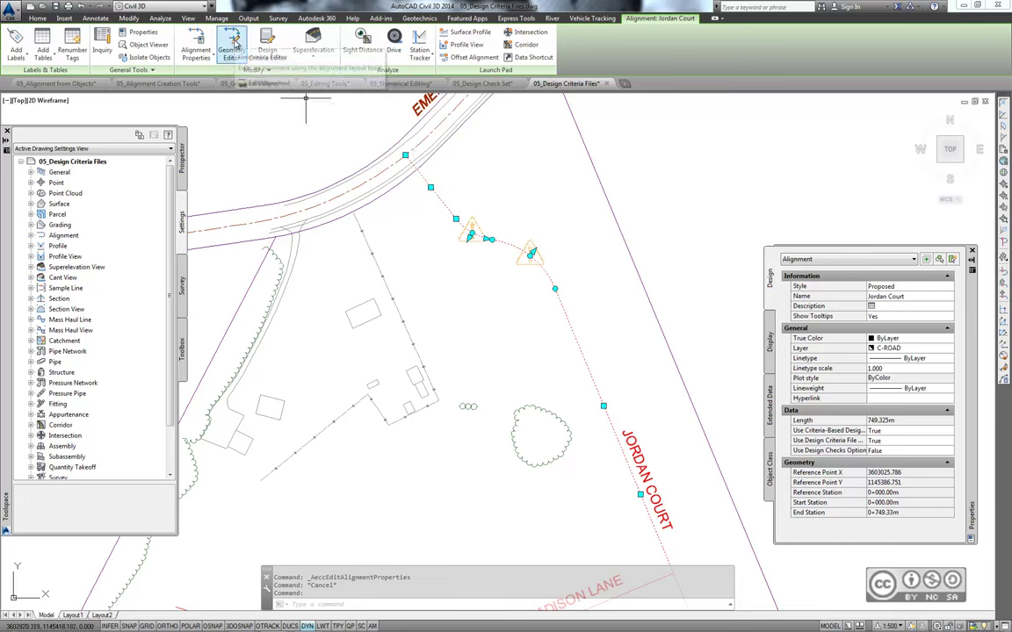
# - In the alignment grid view, set the radii of curves 2, 3 and 7 to 48 m
pyautogui.click(232, 42)
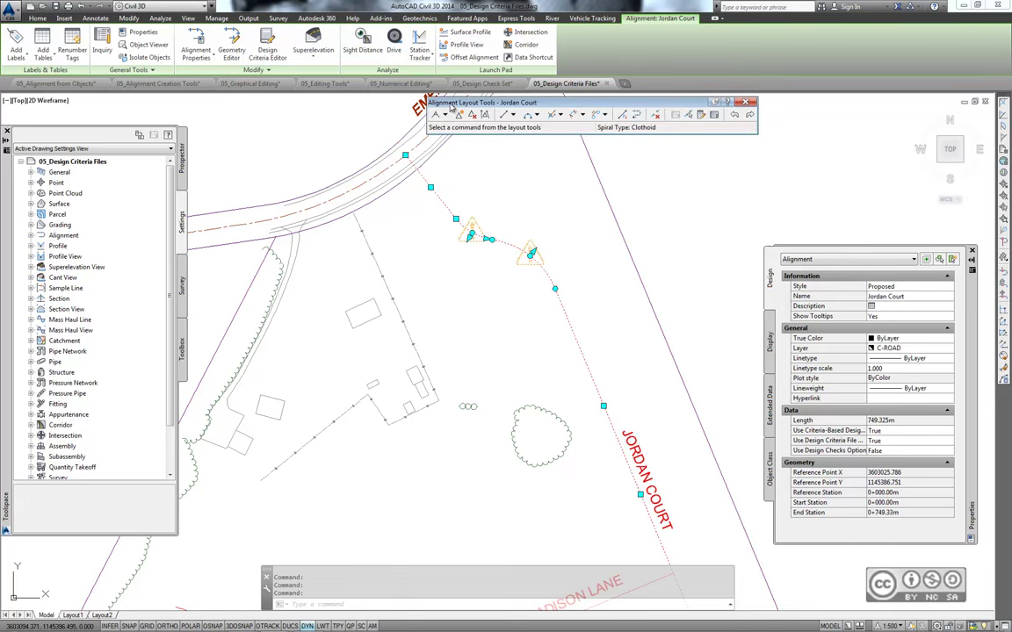
pyautogui.click(714, 116)
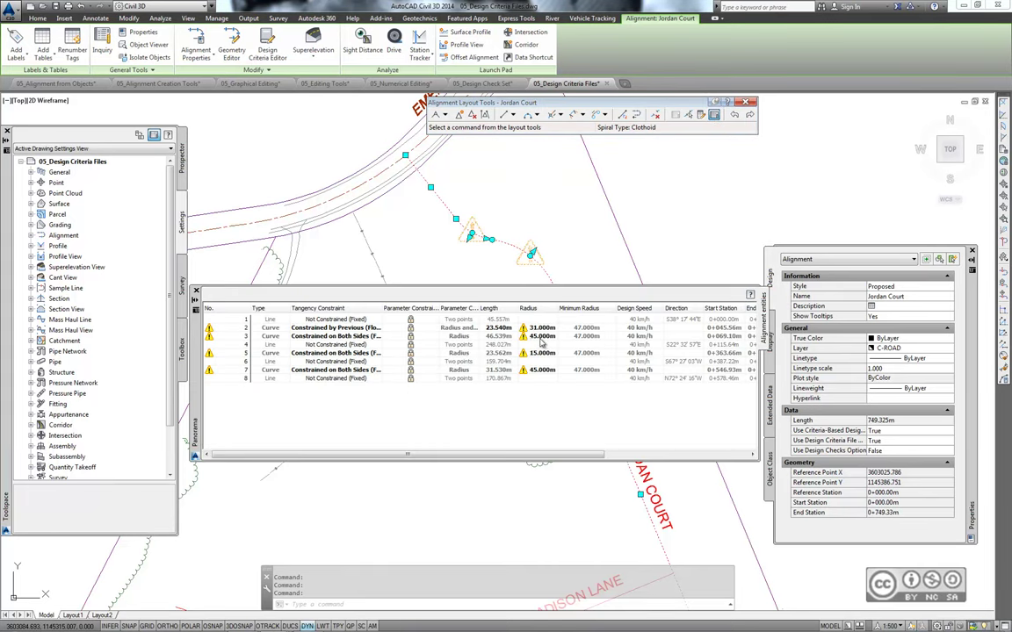
pyautogui.click(550, 328)
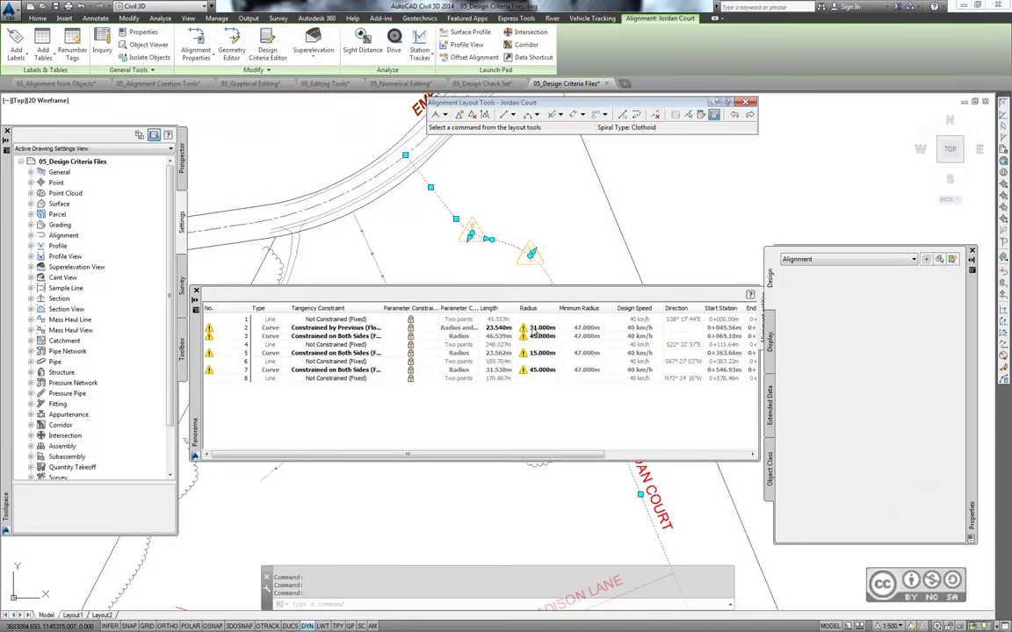
pyautogui.click(532, 329)
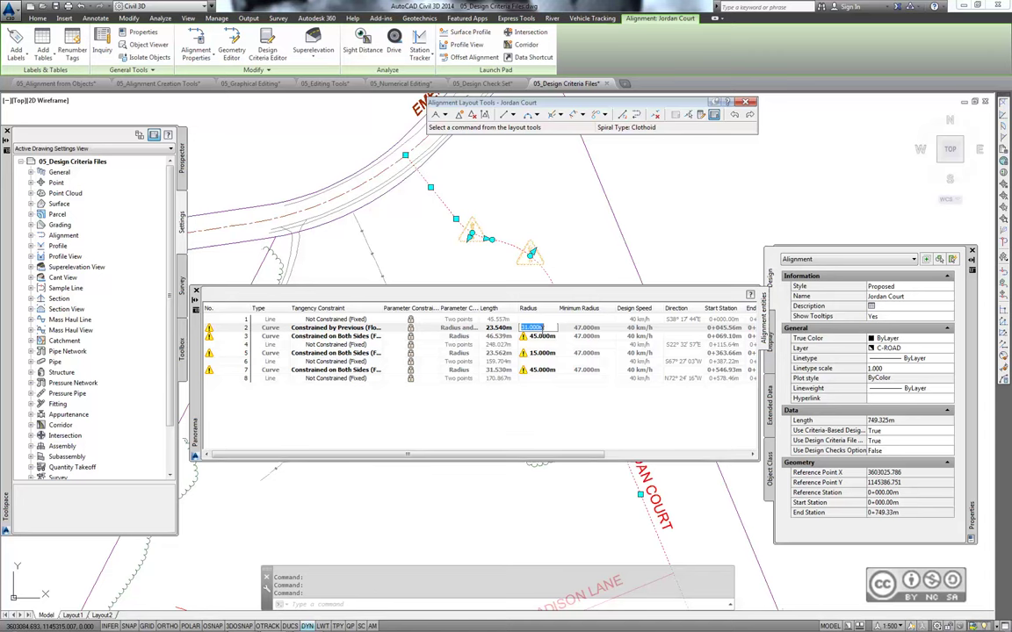
pyautogui.write('48')
pyautogui.press('Return')
pyautogui.click(538, 339)
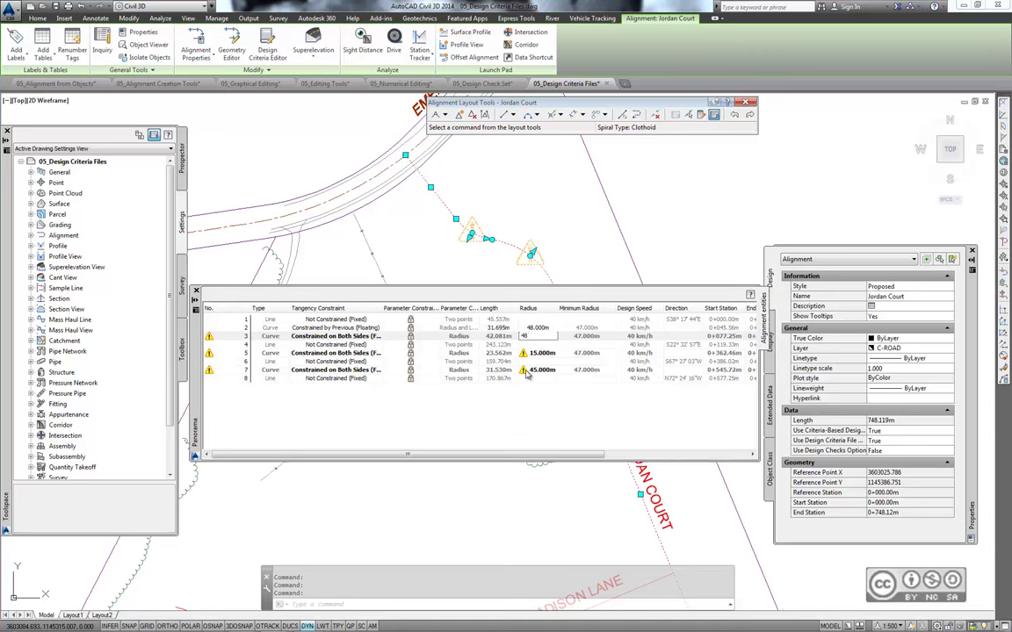
pyautogui.press('Return')
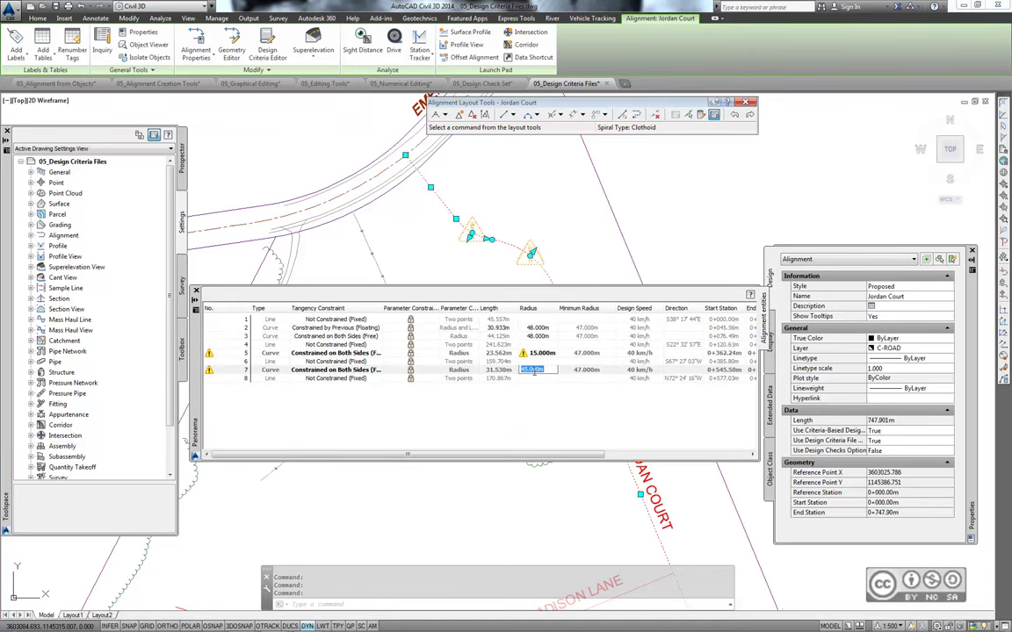
pyautogui.click(531, 370)
pyautogui.write('48')
pyautogui.press('Return')
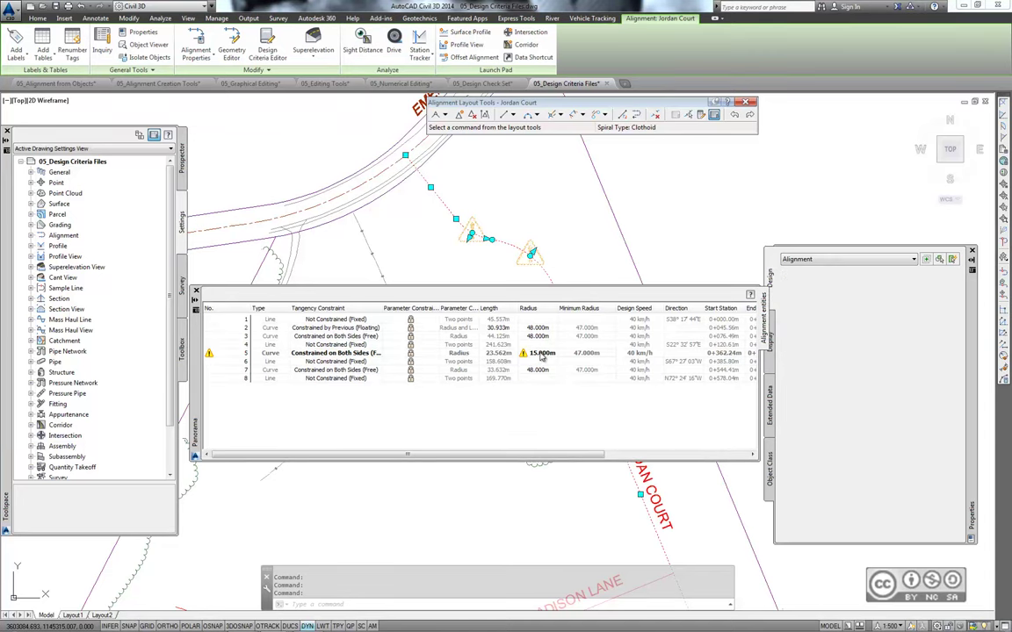
pyautogui.click(549, 356)
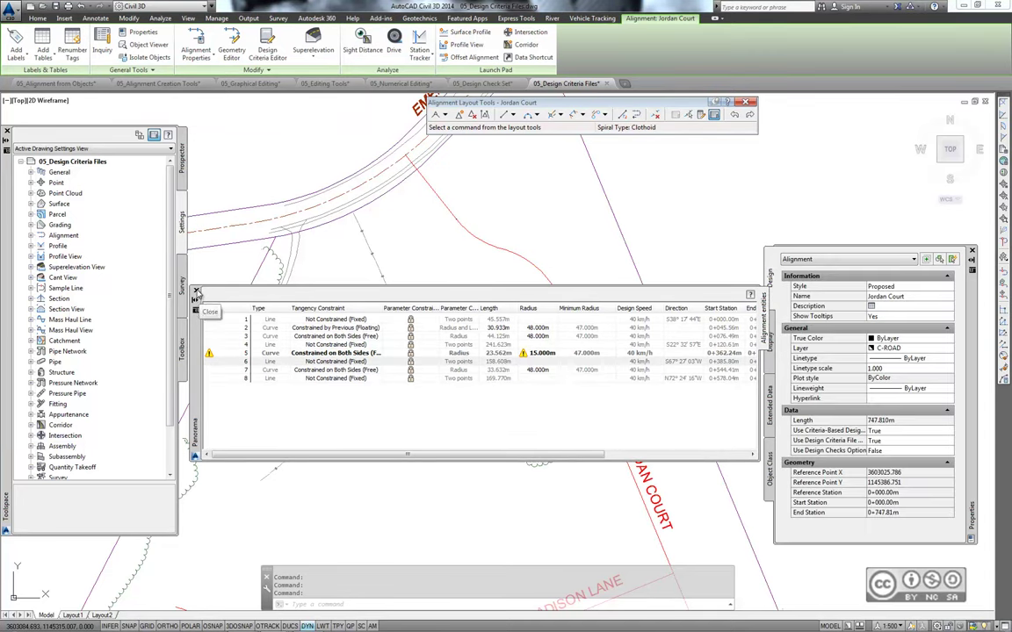
# - Close the entities table and zoom out over Madison Lane and Jordan Court's south end
pyautogui.click(195, 291)
pyautogui.moveTo(509, 400); pyautogui.dragTo(504, 322, button='middle')
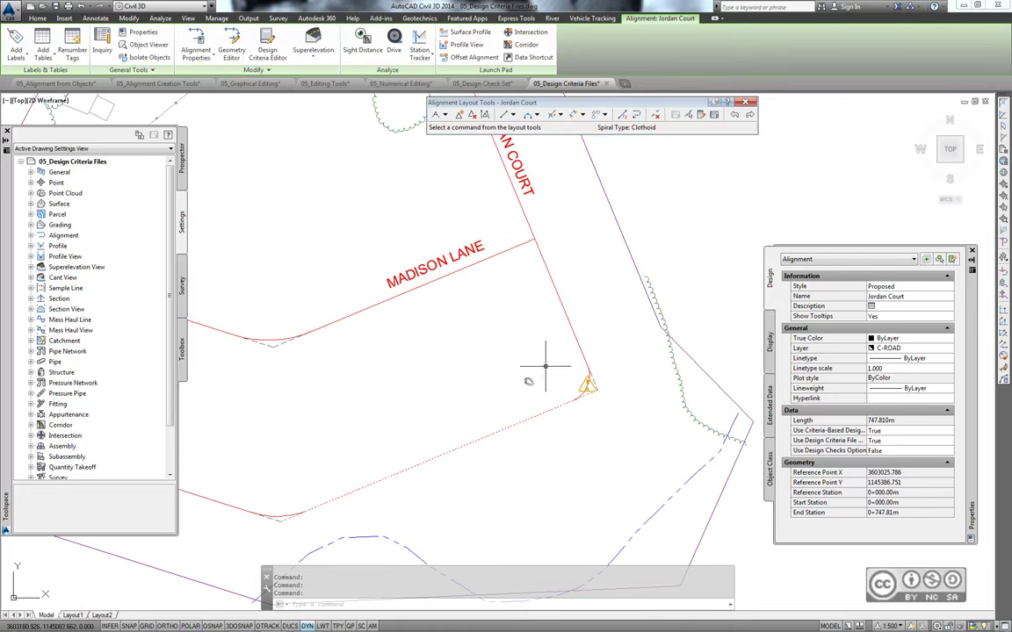
pyautogui.scroll(-1, 549, 357)
pyautogui.scroll(-2, 517, 372)
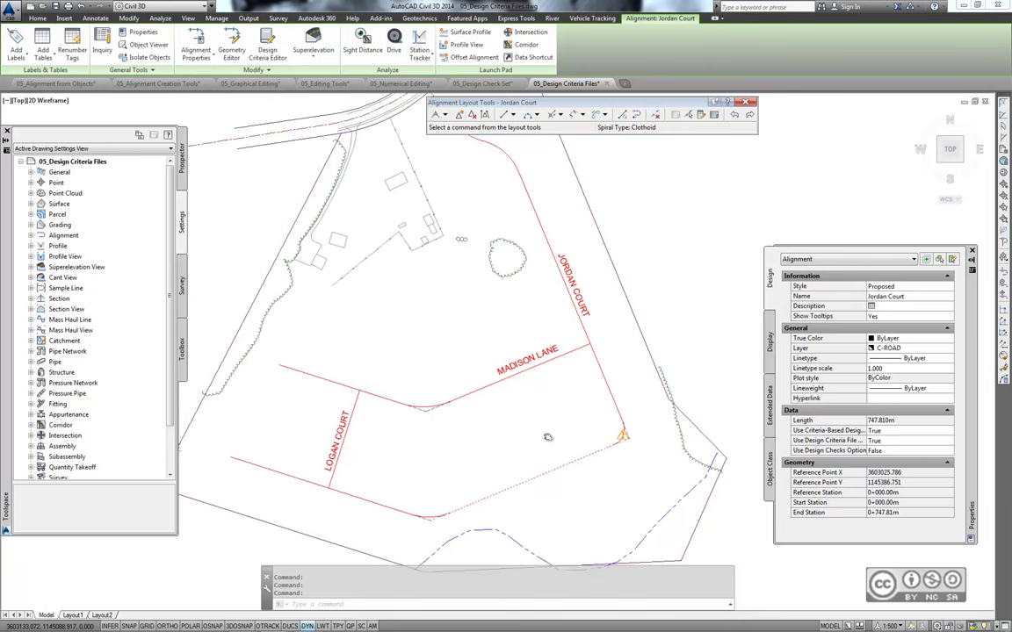
pyautogui.scroll(-1, 536, 413)
pyautogui.moveTo(548, 437); pyautogui.dragTo(554, 453, button='middle')
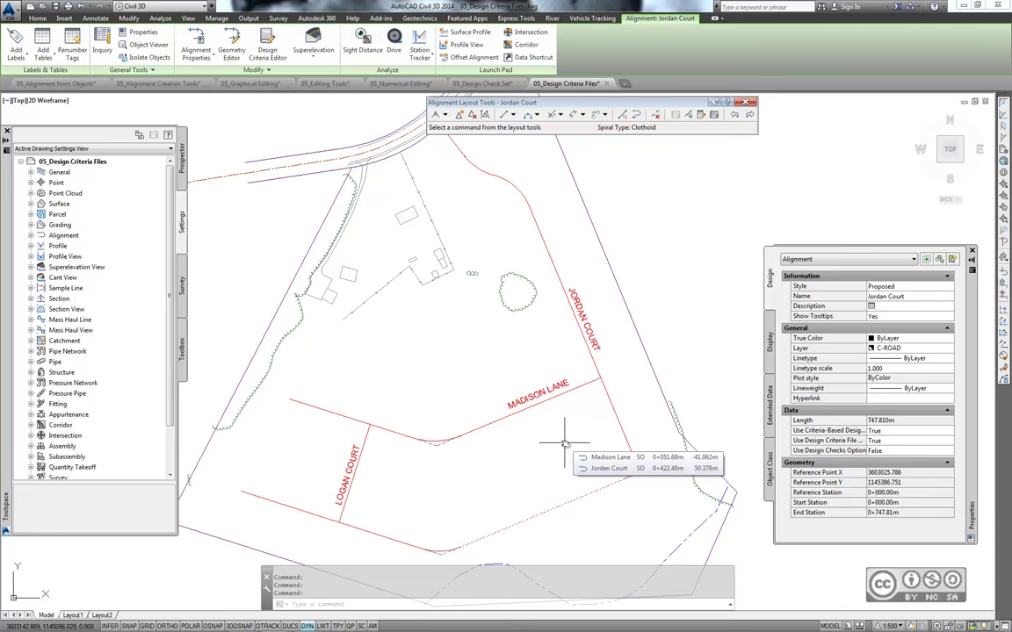
# - Zoom in on the remaining radius warning at Jordan Court's southern corner
pyautogui.moveTo(564, 443); pyautogui.dragTo(534, 373, button='middle')
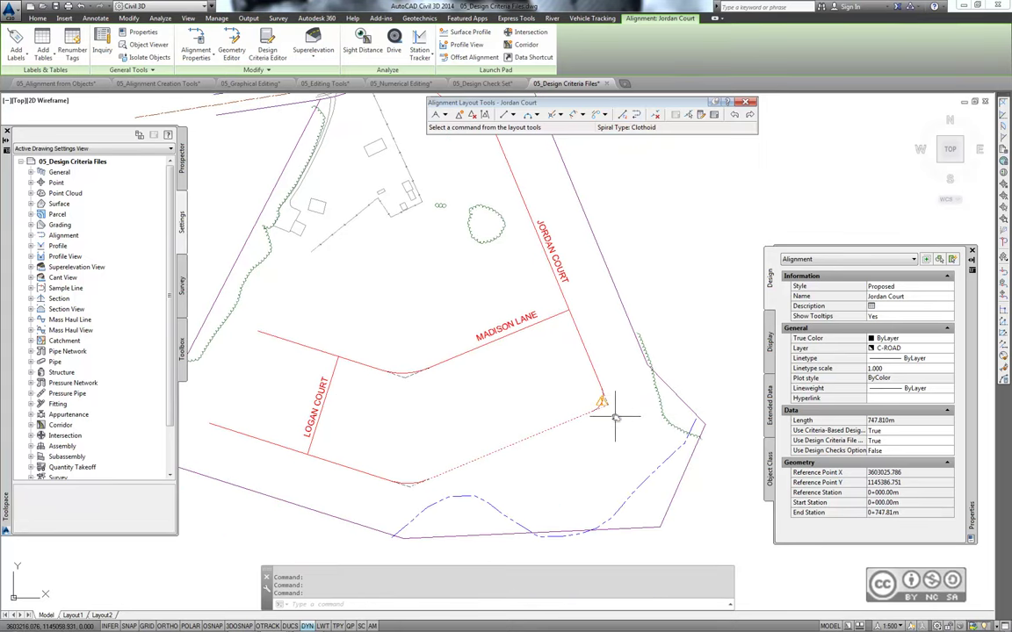
pyautogui.scroll(5, 607, 389)
pyautogui.moveTo(610, 413); pyautogui.dragTo(528, 383, button='middle')
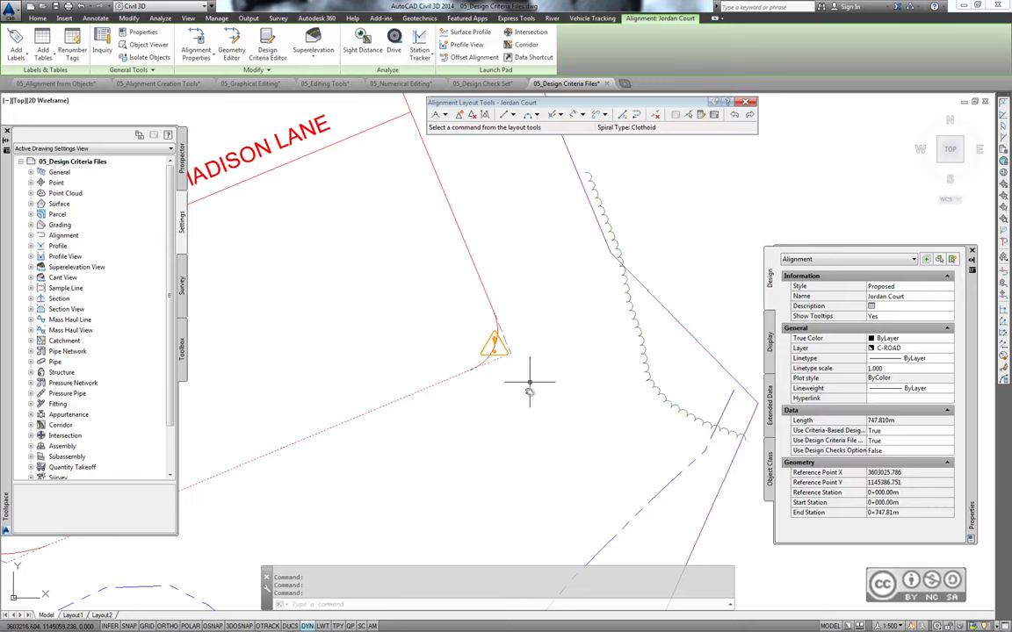